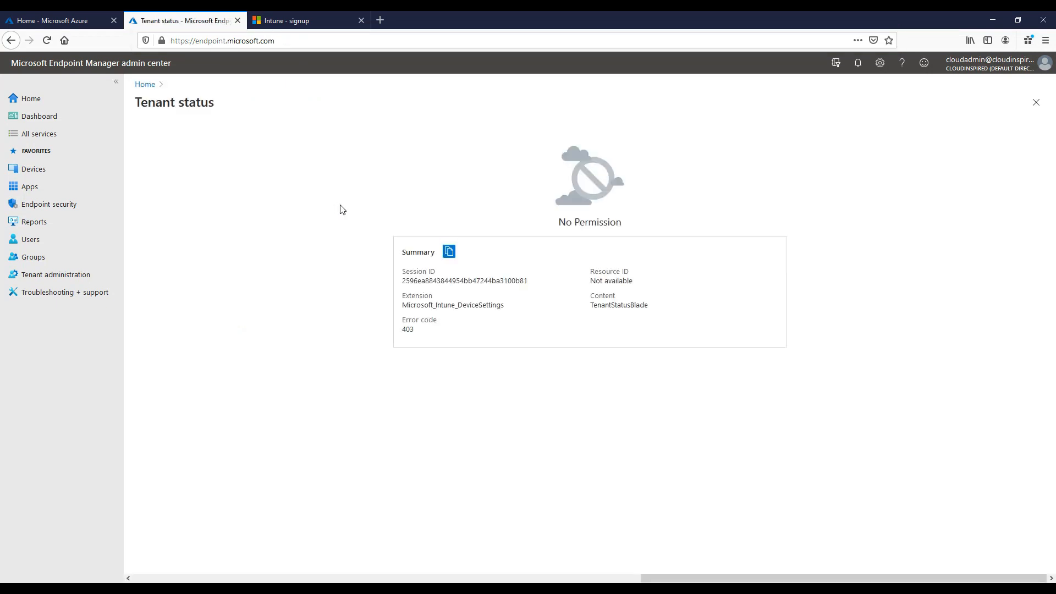
- Sign up for the Microsoft Intune trial by entering the admin account's e-mail address
drag(625, 225, 505, 221)
click(495, 217)
key(ctrl+Tab)
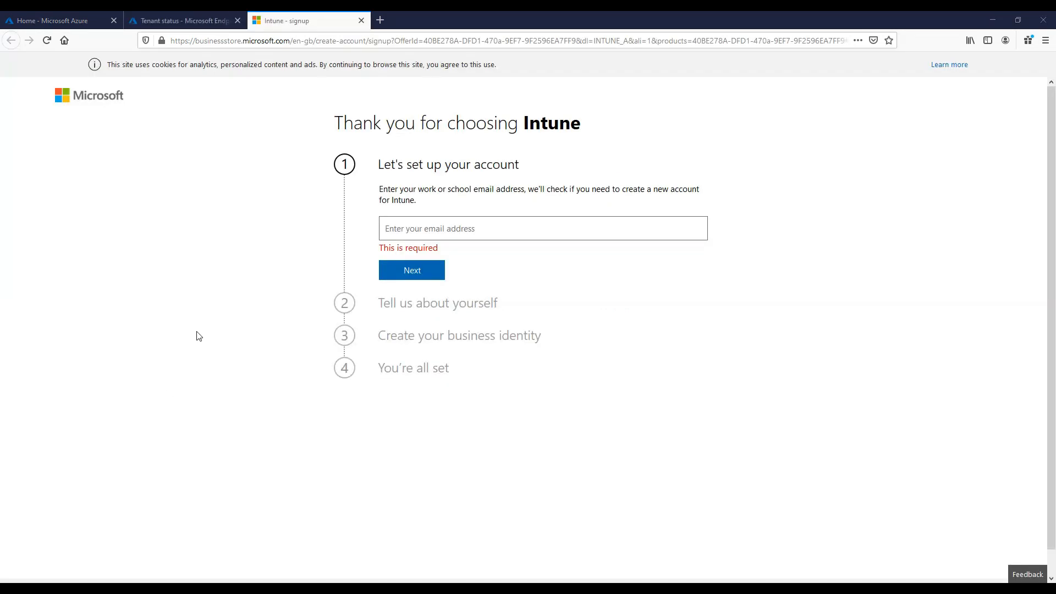
click(404, 228)
key(ctrl+v)
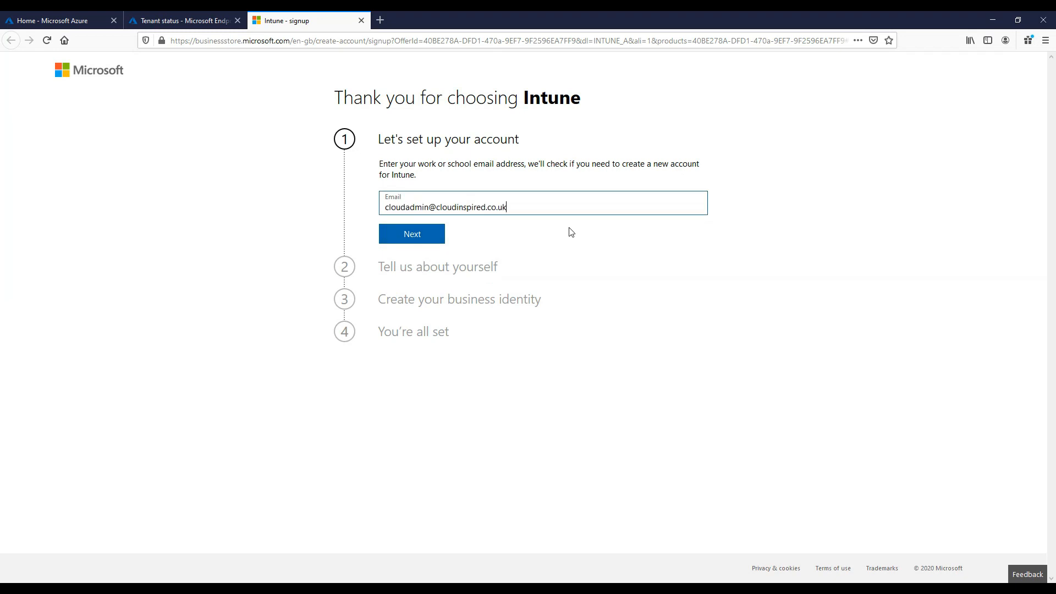
click(433, 234)
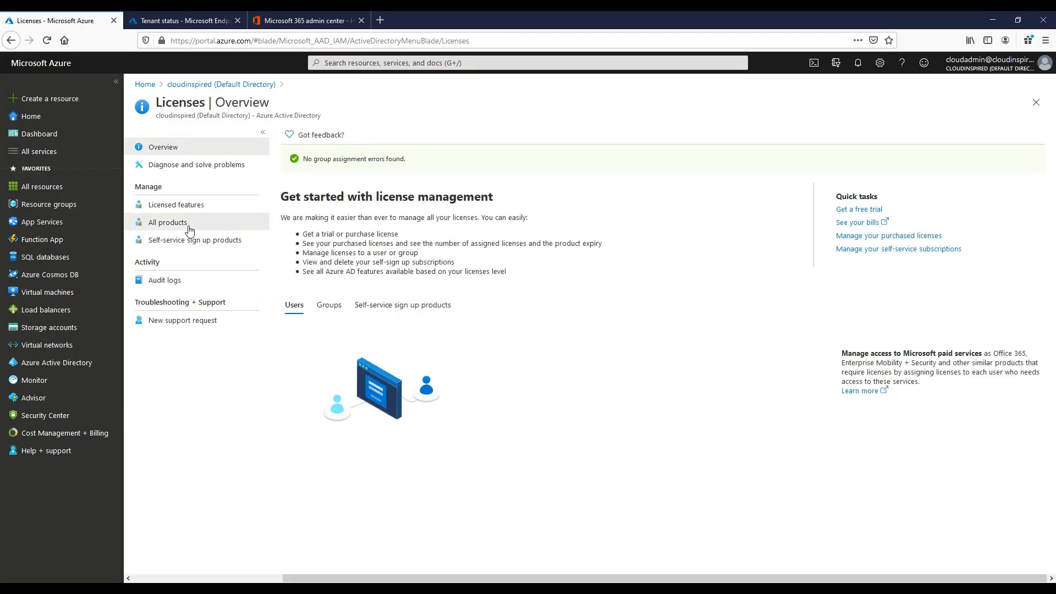
- Open the Intune licence from All products and select the cloud admin account for assignment
click(188, 229)
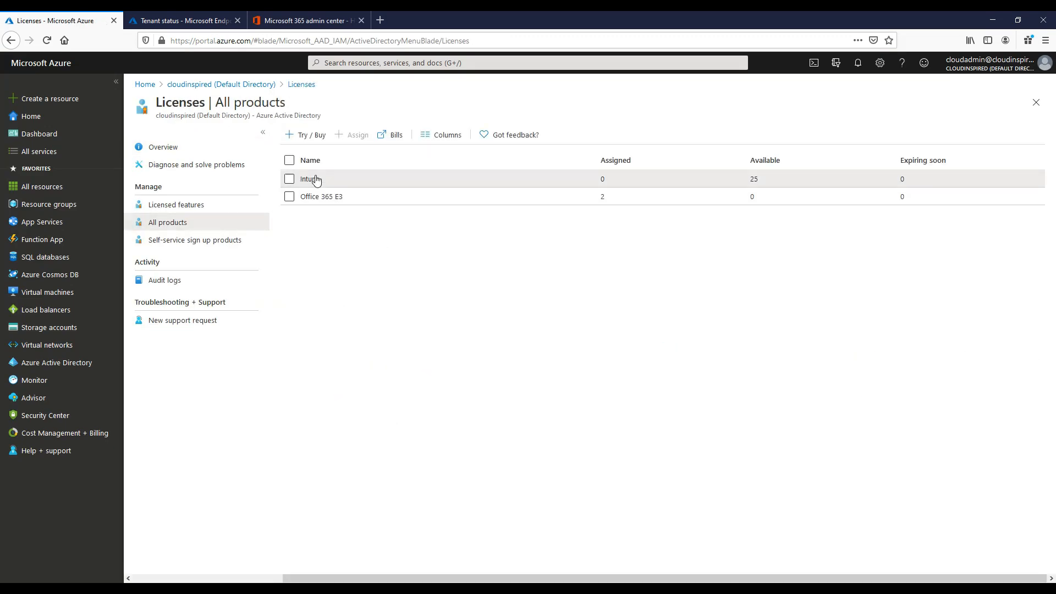
click(316, 181)
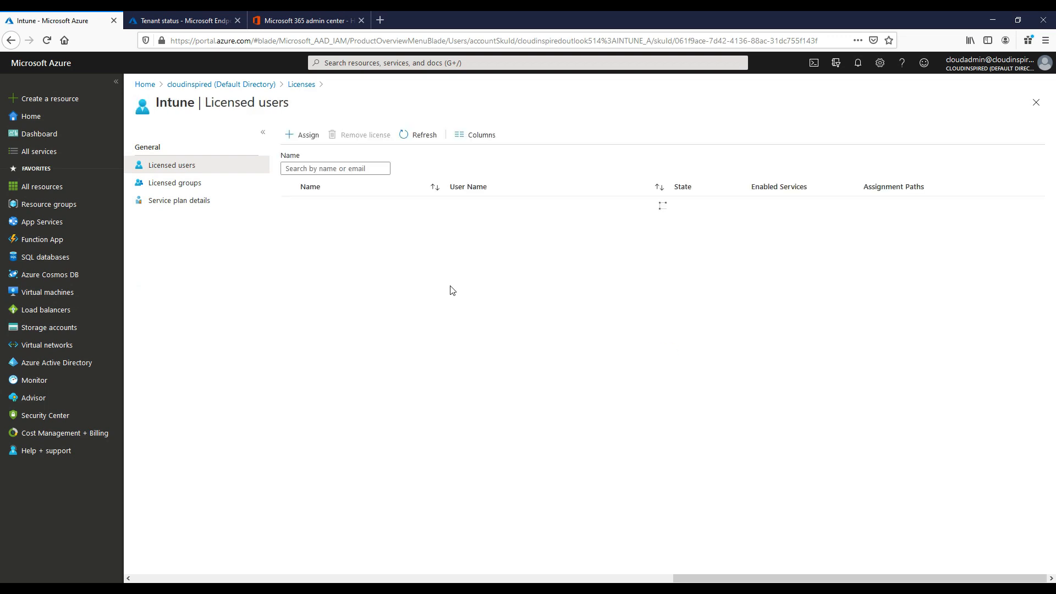
click(312, 135)
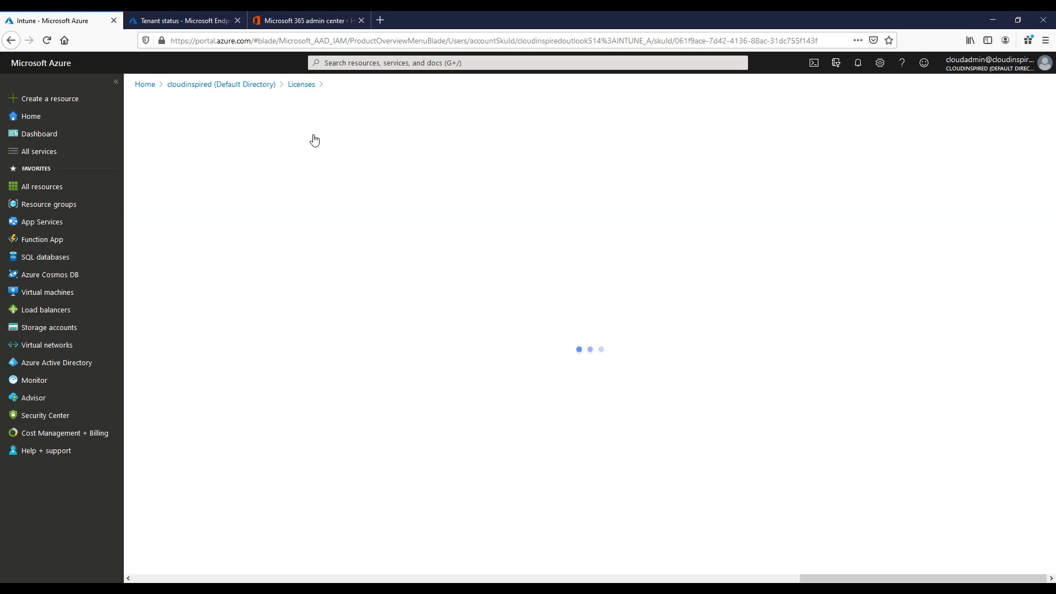
click(339, 200)
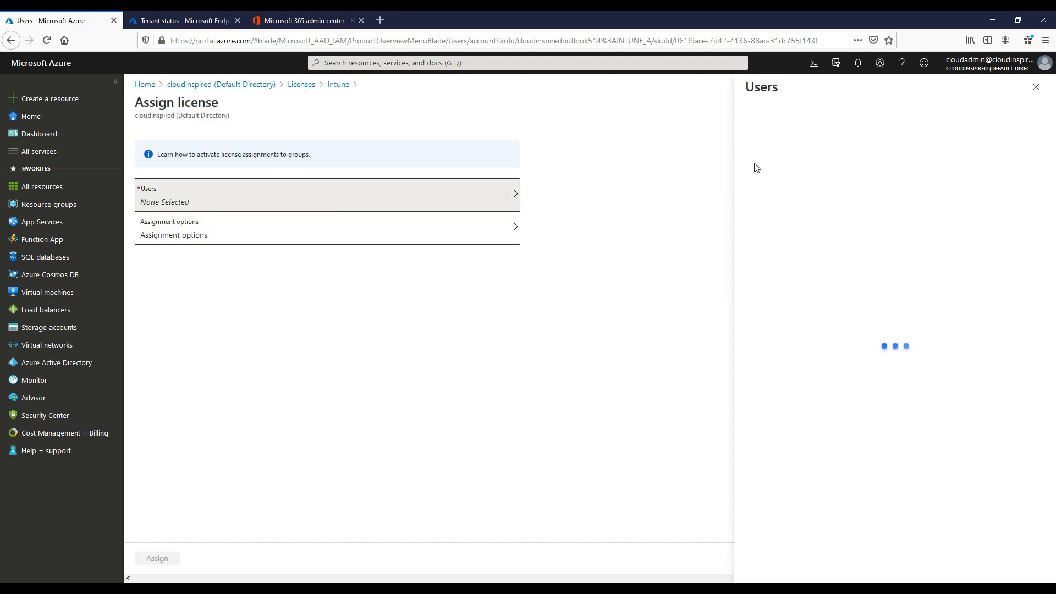
click(803, 127)
key(ctrl+v)
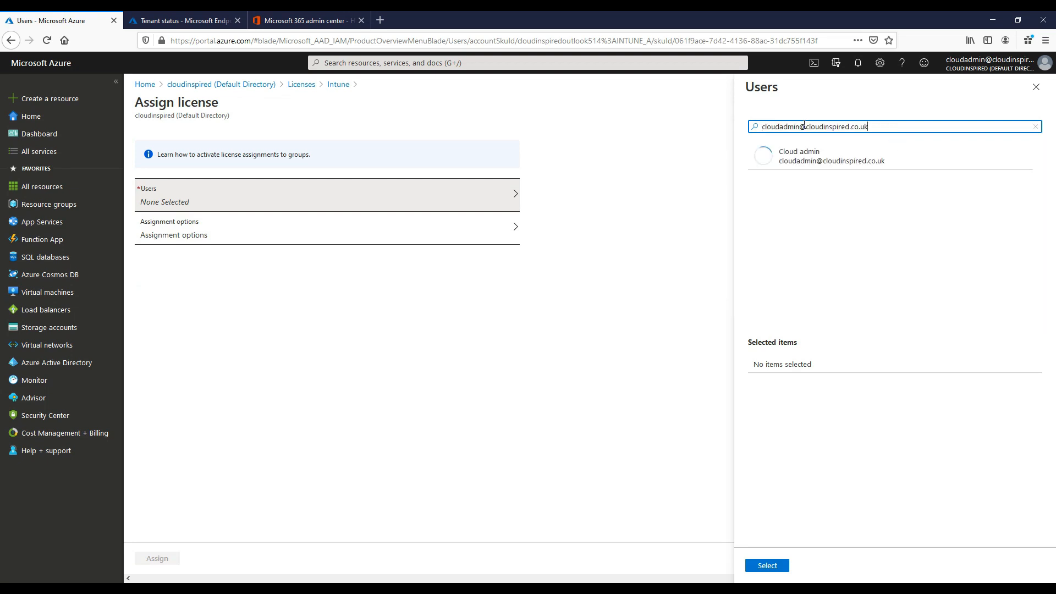
click(808, 158)
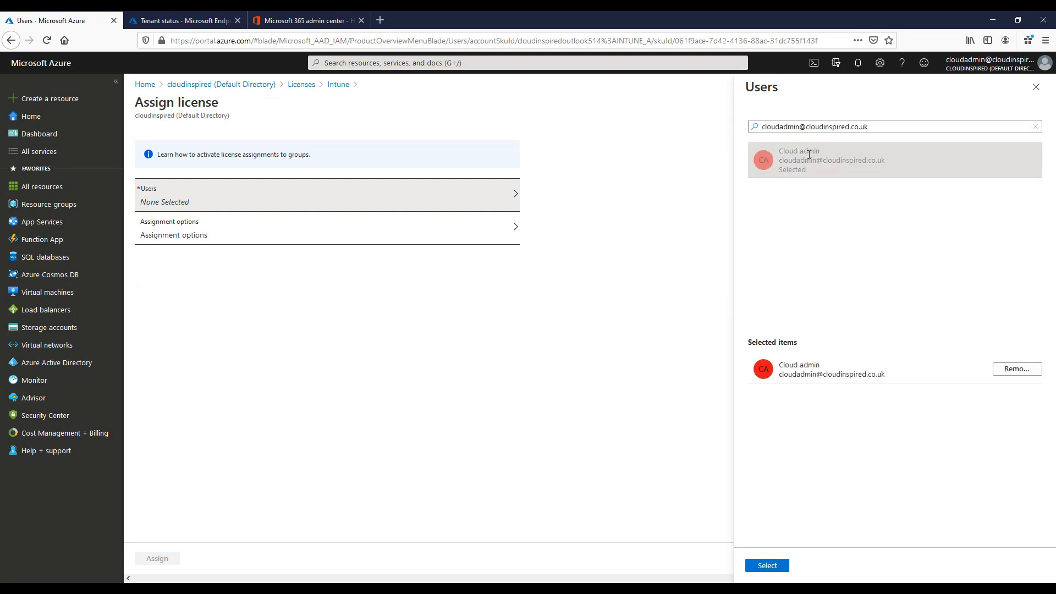
click(768, 565)
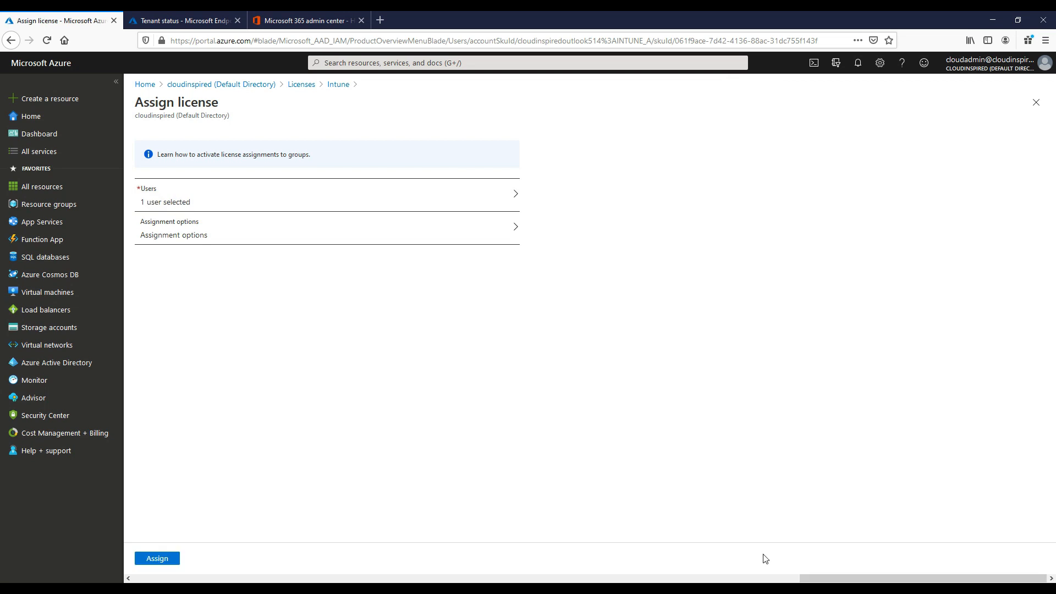
- Accept the Intune licence options, assign the licence to the admin and refresh the list
click(352, 233)
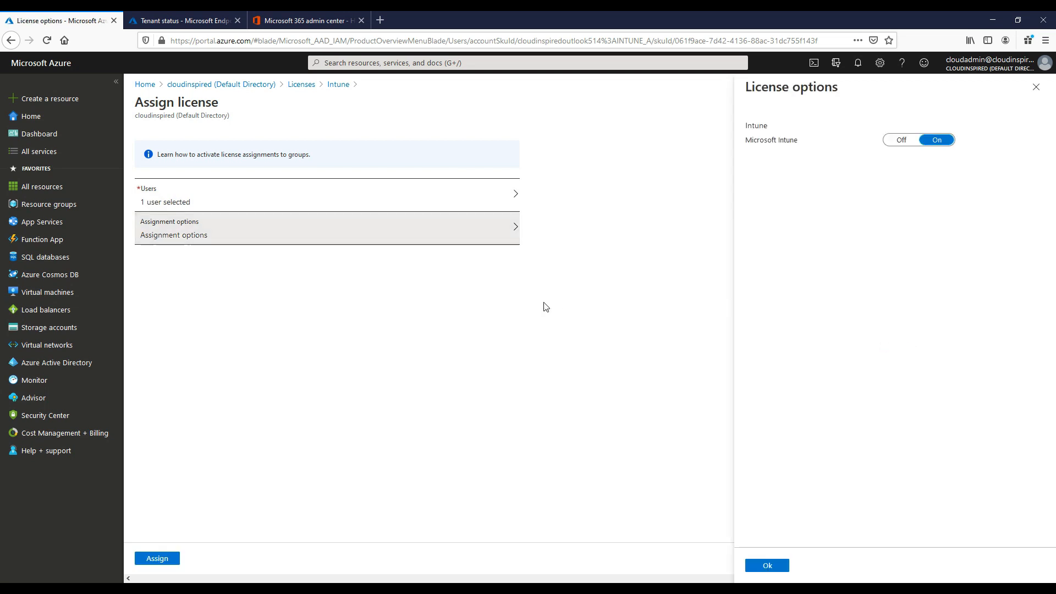
click(767, 565)
click(158, 559)
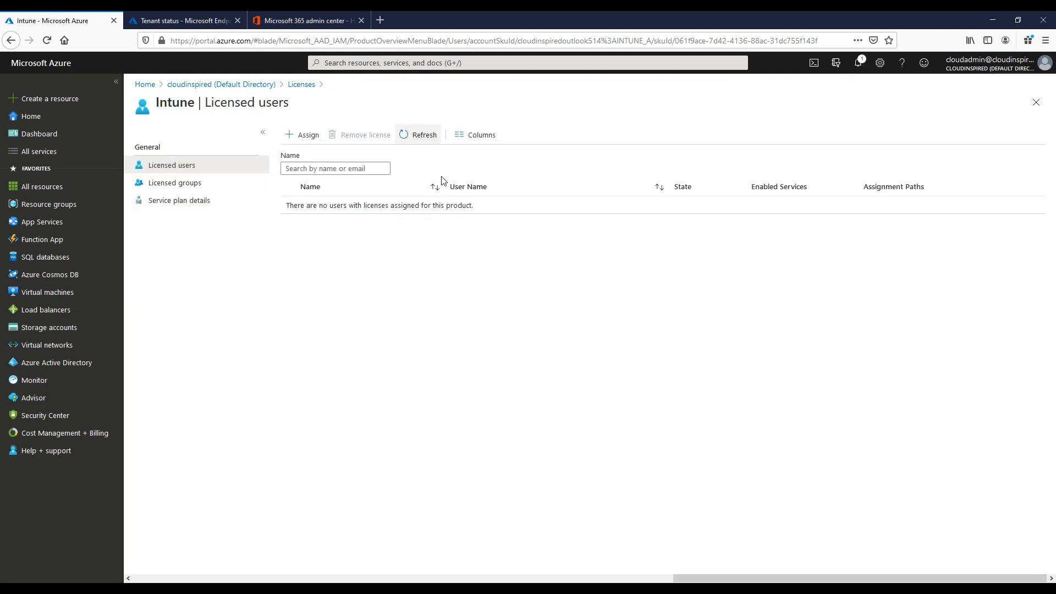
click(419, 146)
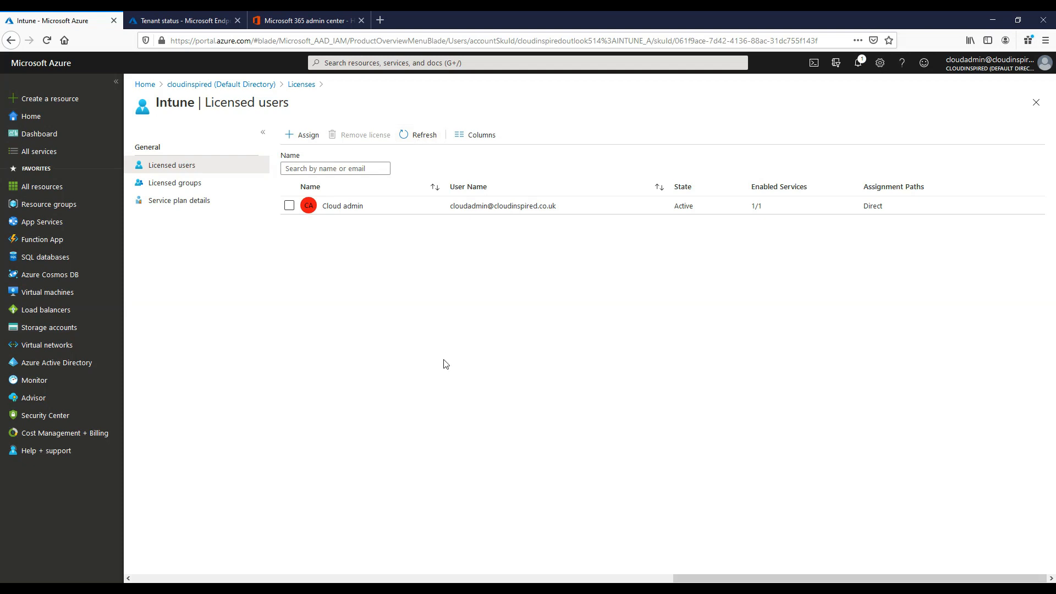
key(ctrl+Tab)
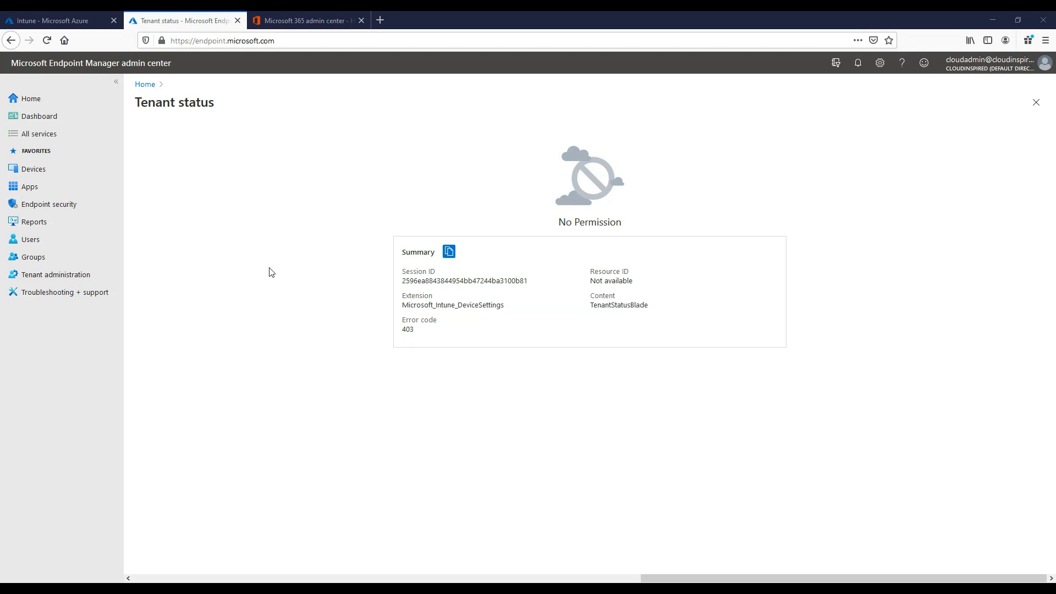
- Return to the admin center home and confirm Tenant status shows Active and Healthy
click(58, 103)
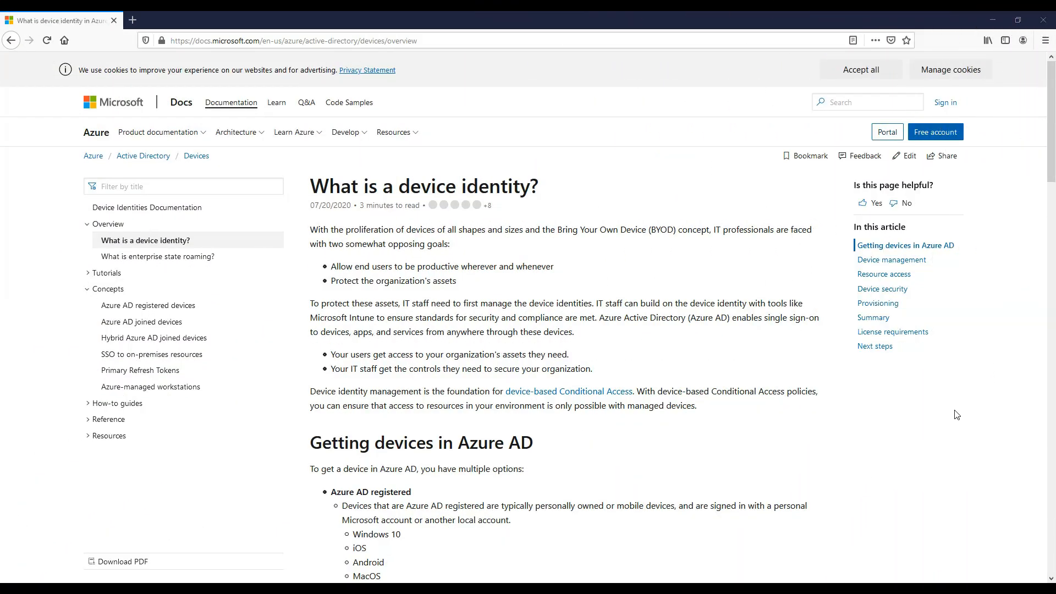
scroll(957, 415, down, 6)
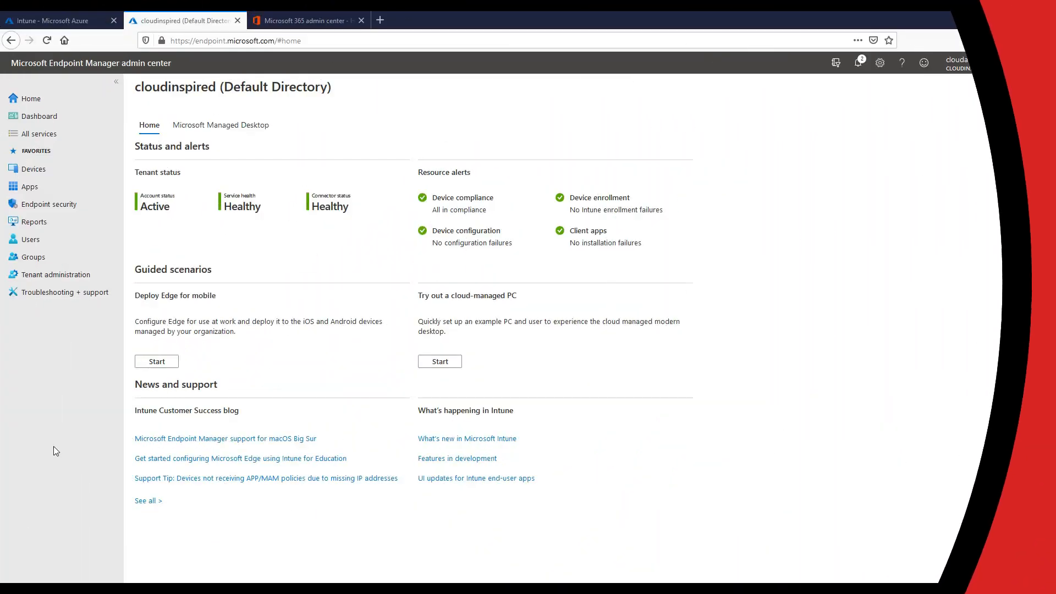
- Create a new group named EndpointMGR with the description EndpointMGR
click(33, 256)
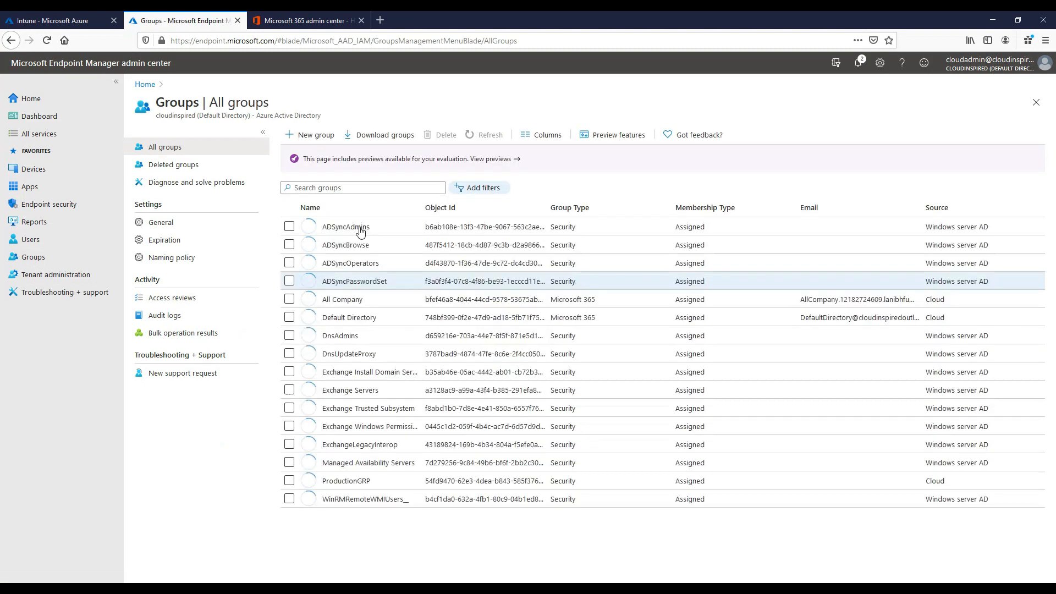
click(319, 137)
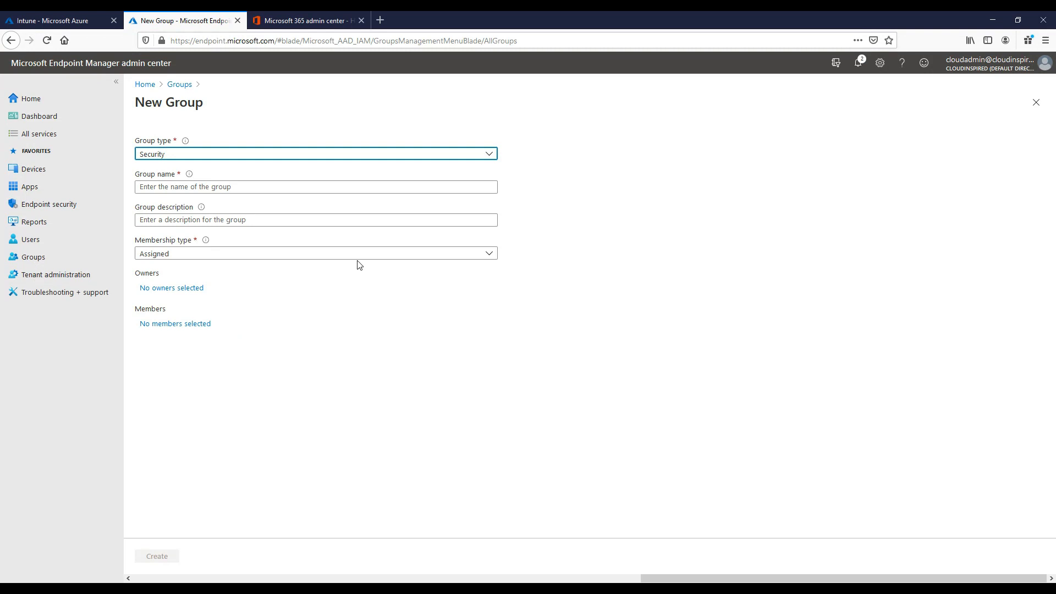
click(294, 186)
text(EndpointMGR)
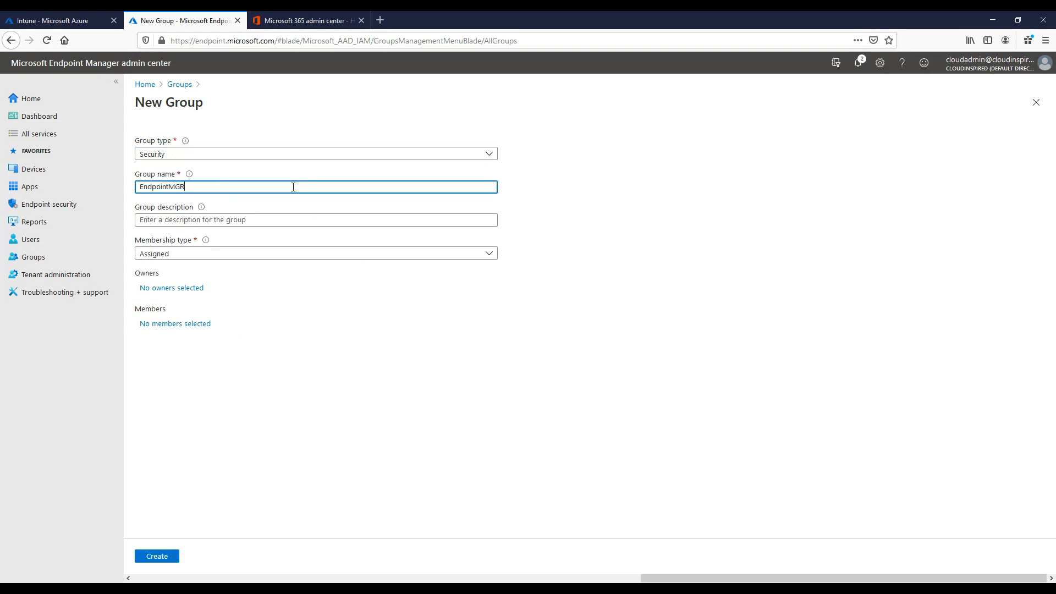
click(281, 222)
text(EndpointMGR)
click(173, 560)
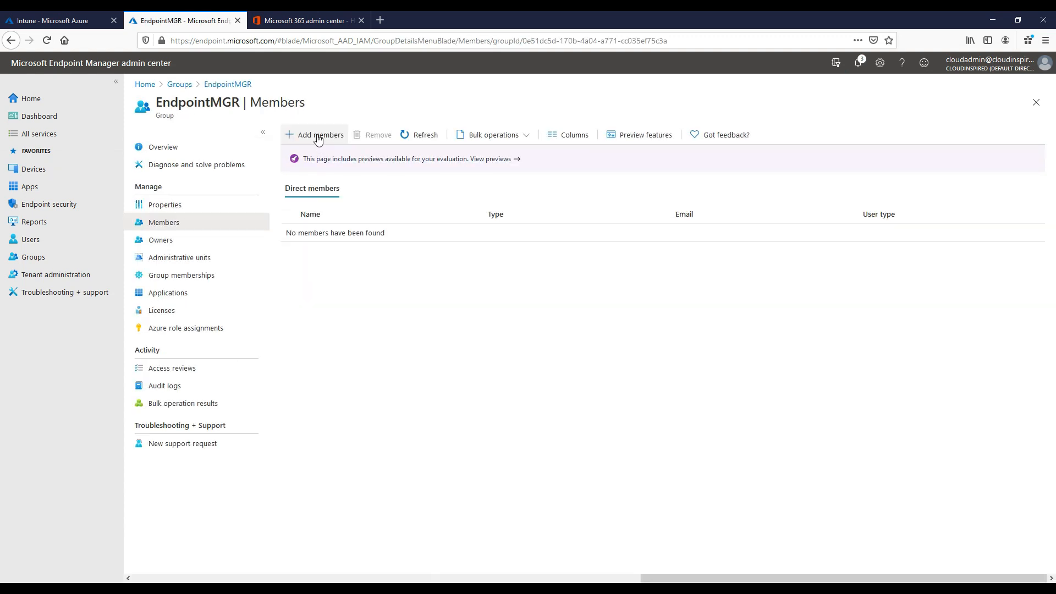
- Add the cloud admin account as a member of EndpointMGR
click(315, 135)
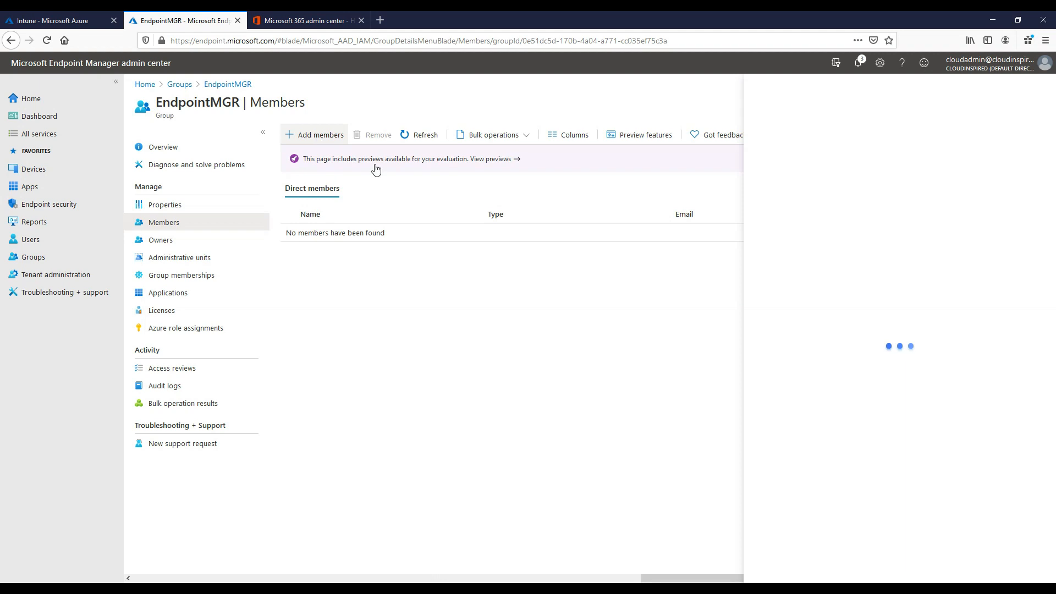
click(817, 136)
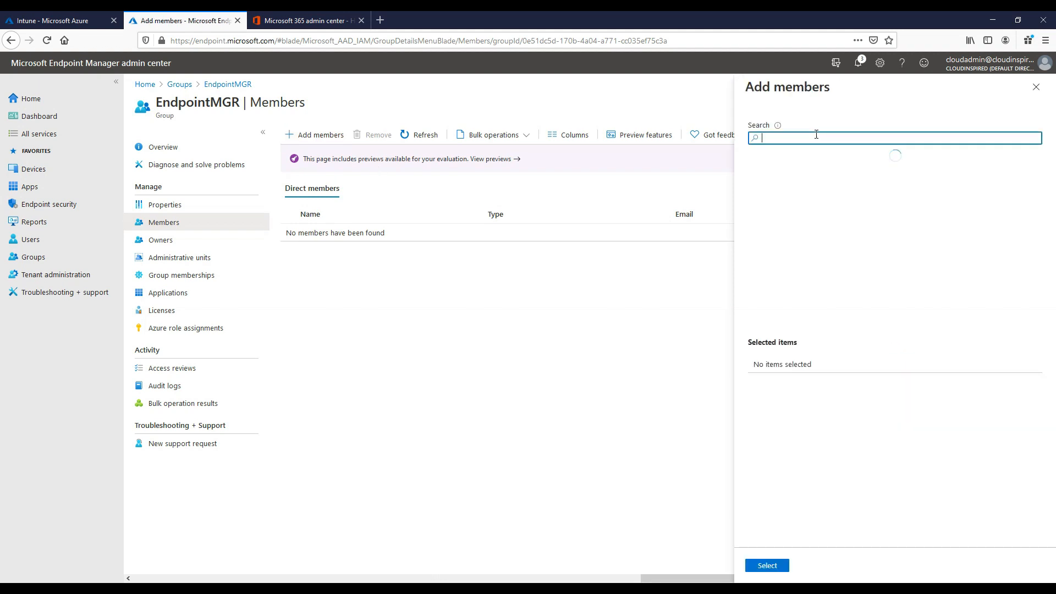
key(ctrl+v)
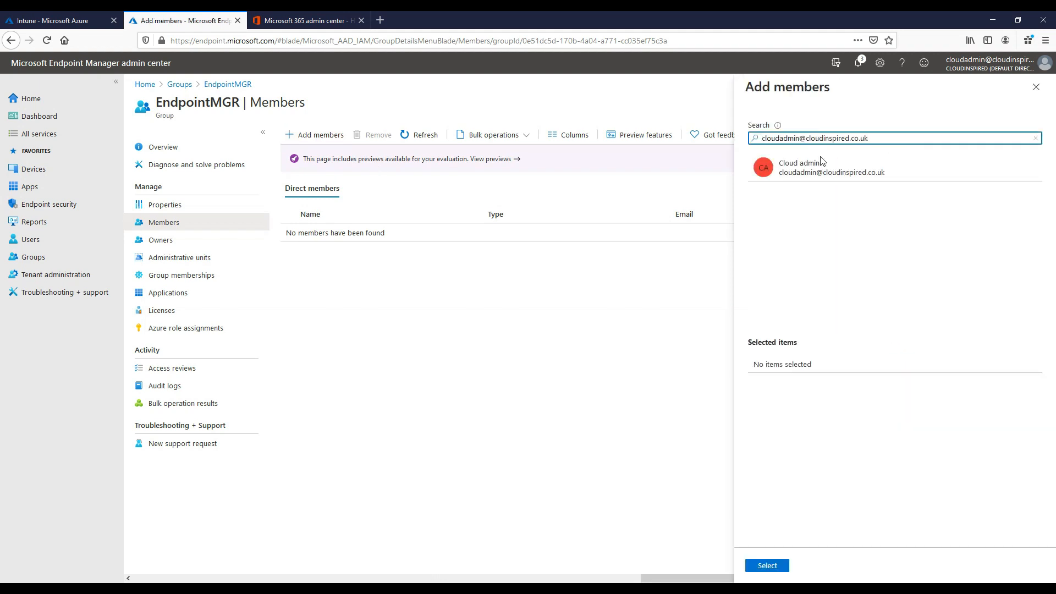
click(817, 166)
click(770, 566)
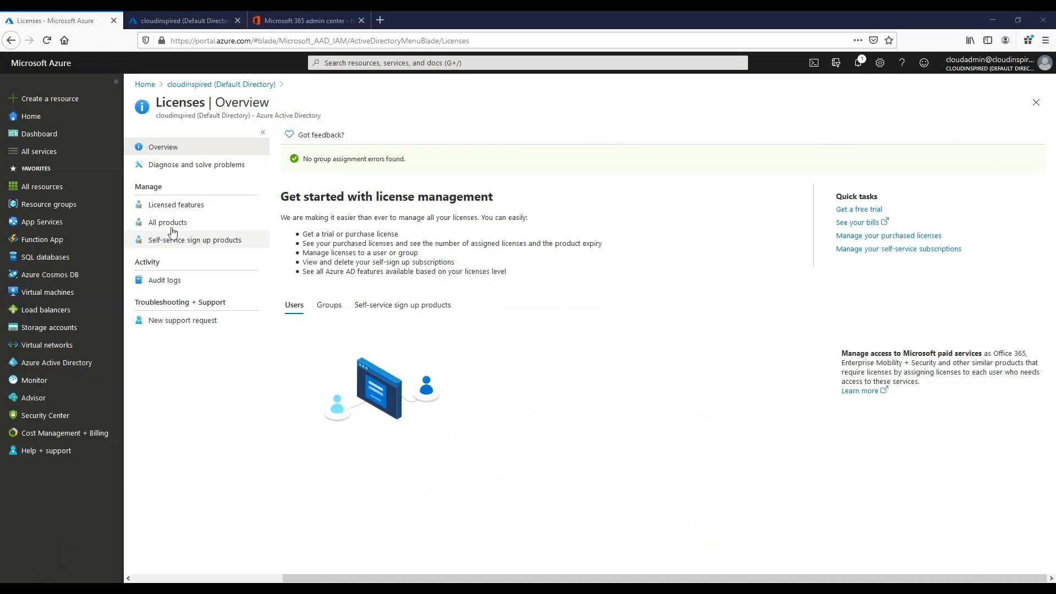
- Activate the Enterprise Mobility + Security E5 free trial and open its licence details
click(172, 225)
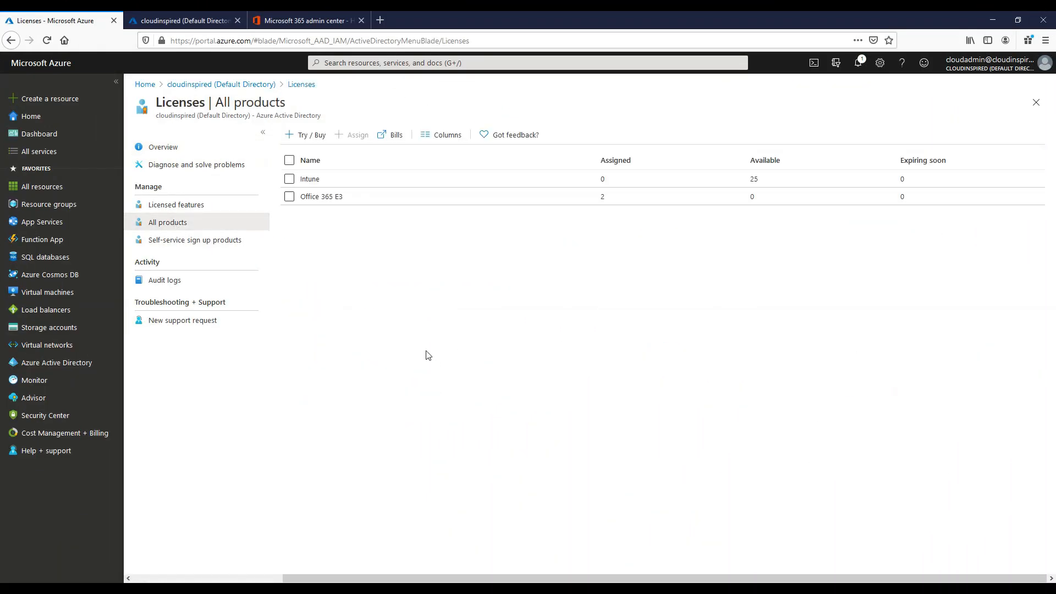
click(308, 135)
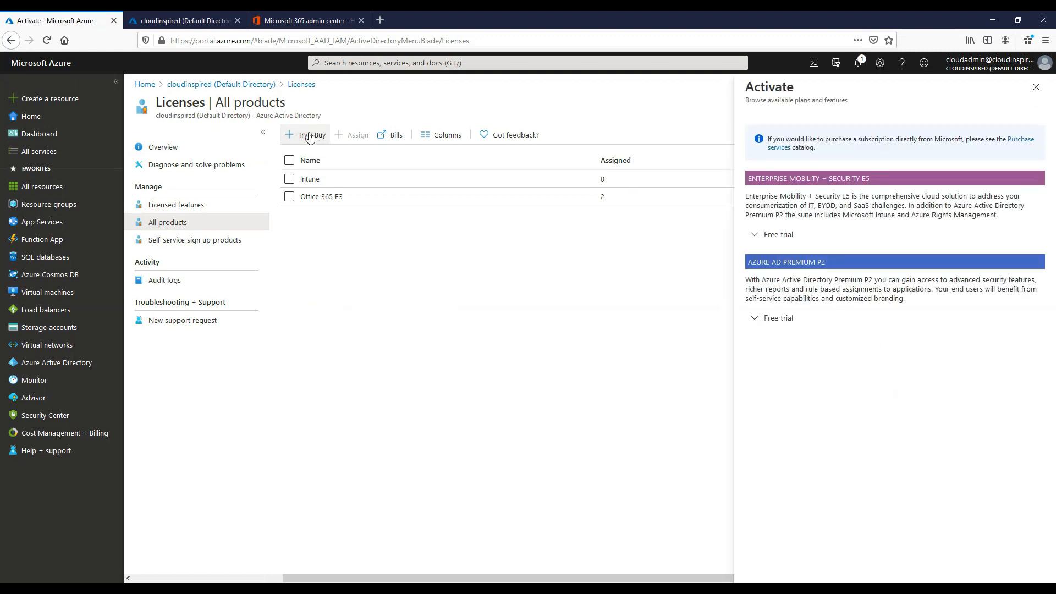
click(755, 237)
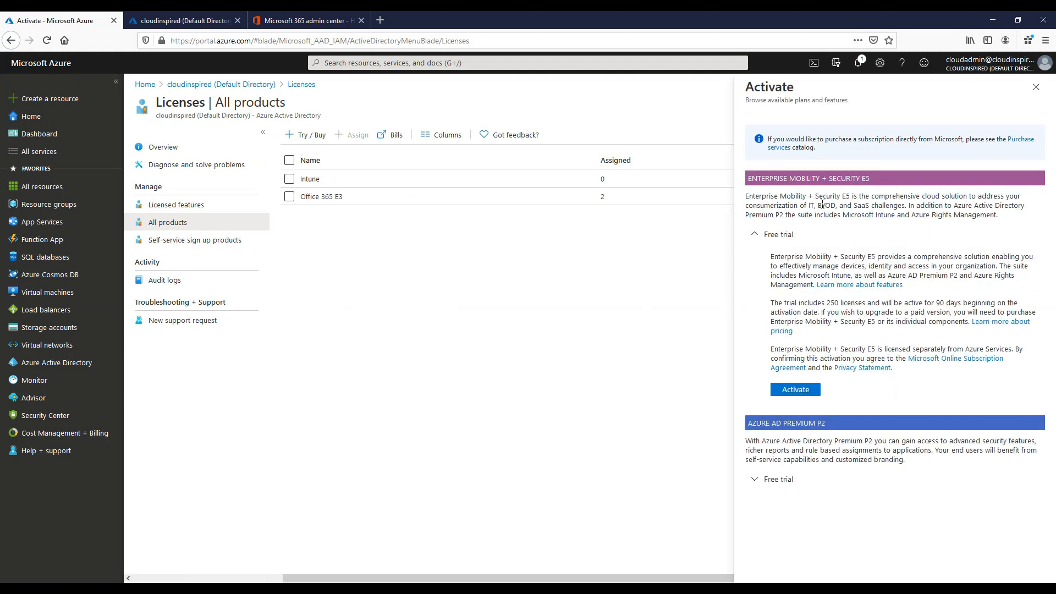
click(795, 390)
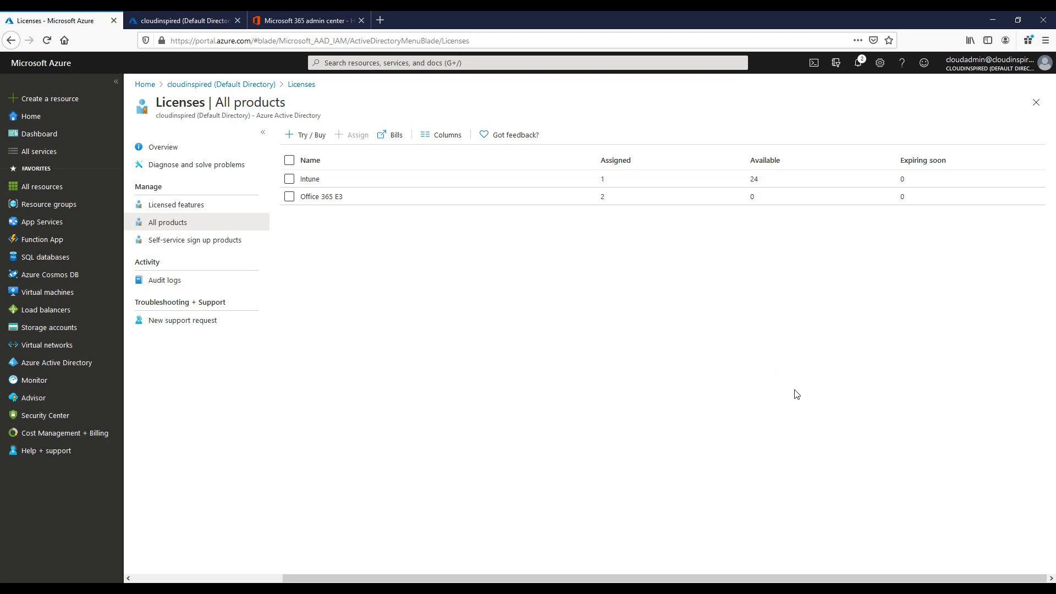
click(258, 227)
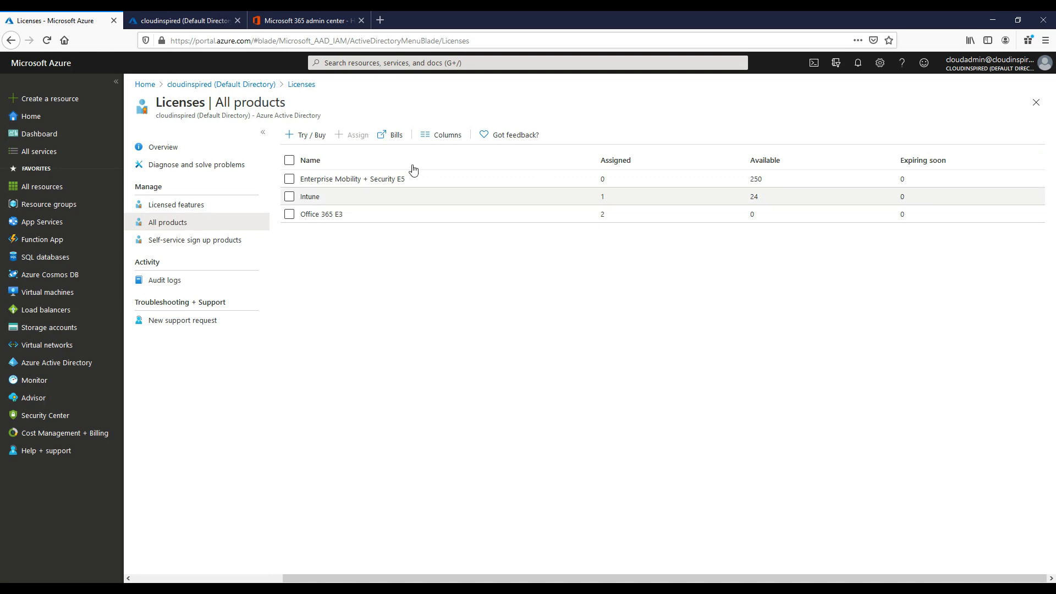
click(356, 180)
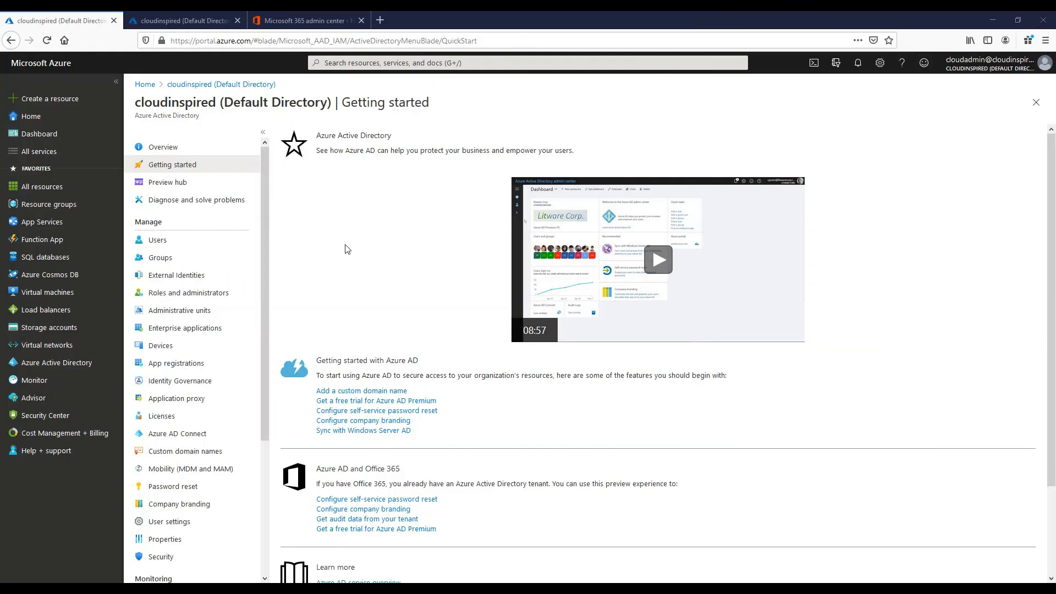
- Set Microsoft Intune's MDM user scope to Some, limited to the EndpointMGR group
scroll(213, 255, down, 3)
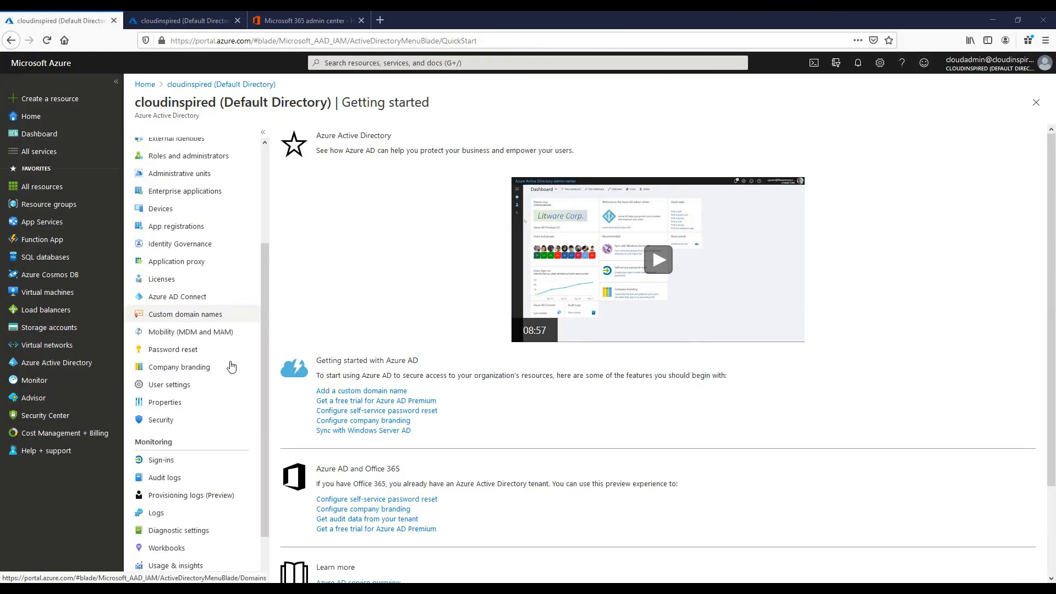
click(227, 325)
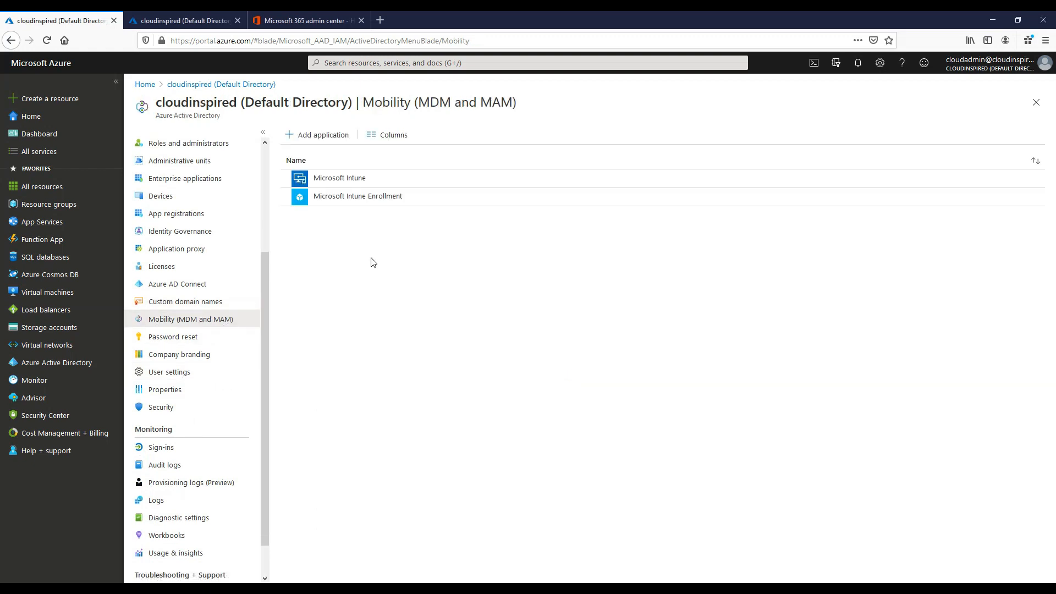
click(354, 181)
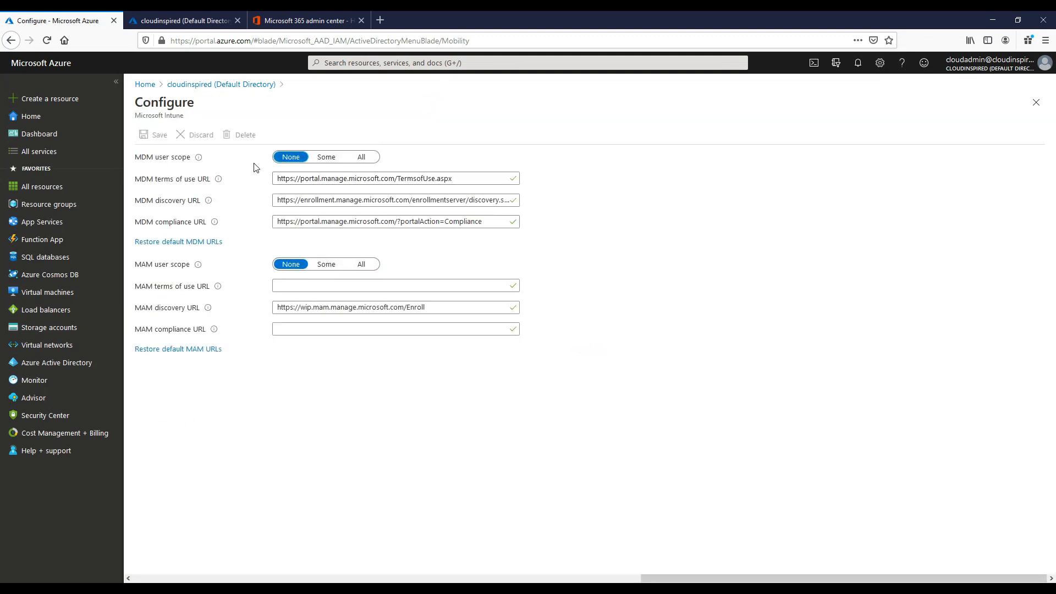
mouse_move(198, 160)
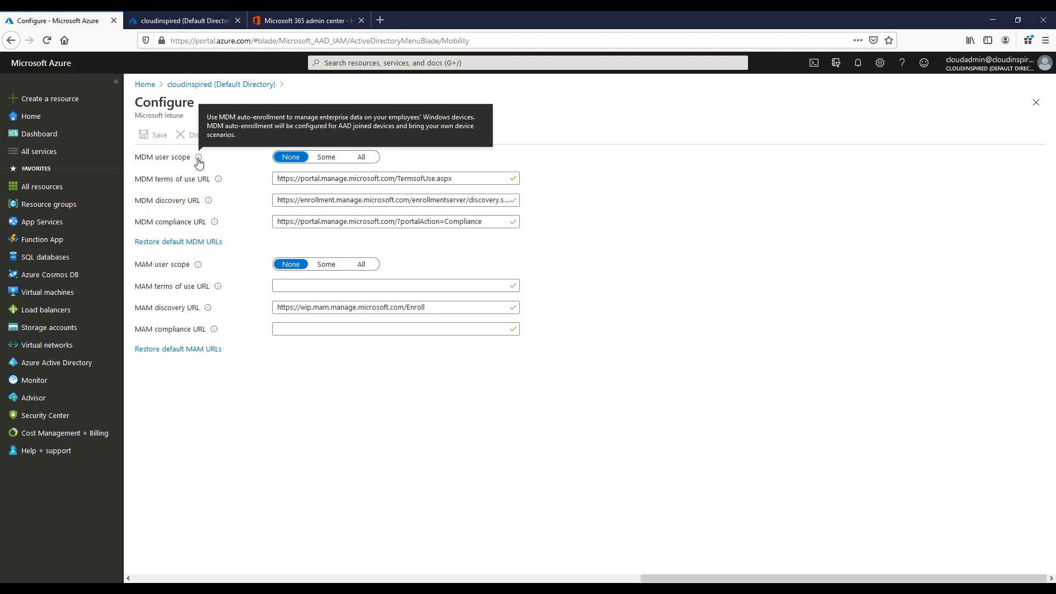
click(326, 158)
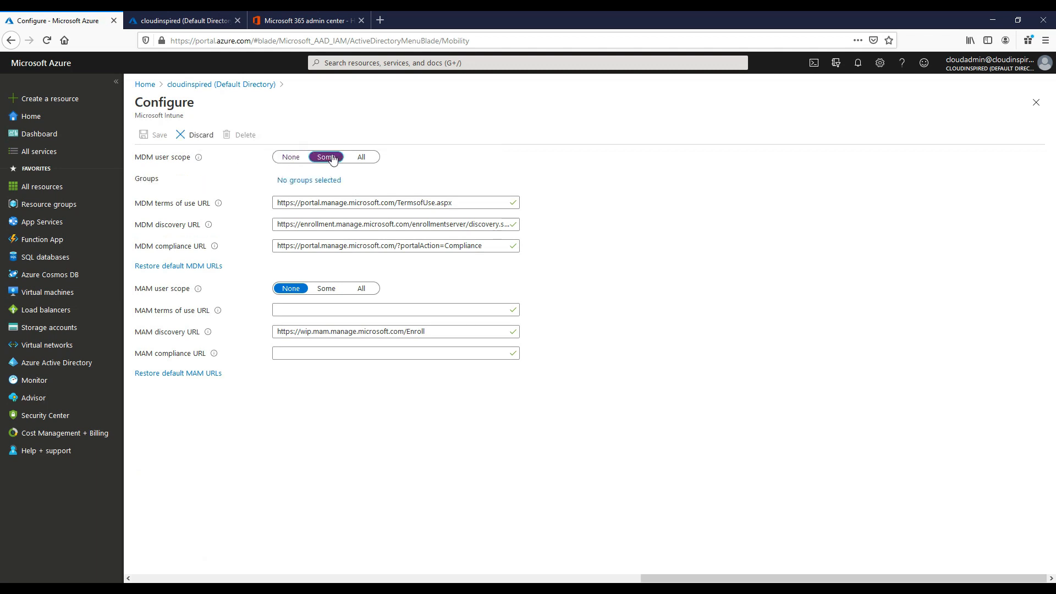
click(324, 181)
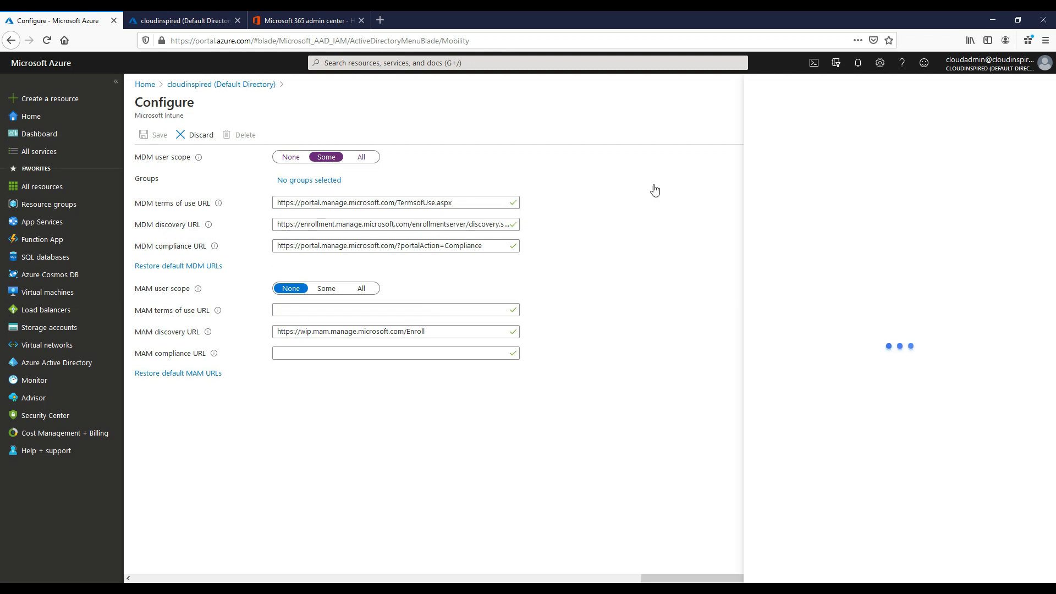
click(813, 127)
text(EndpointMGR)
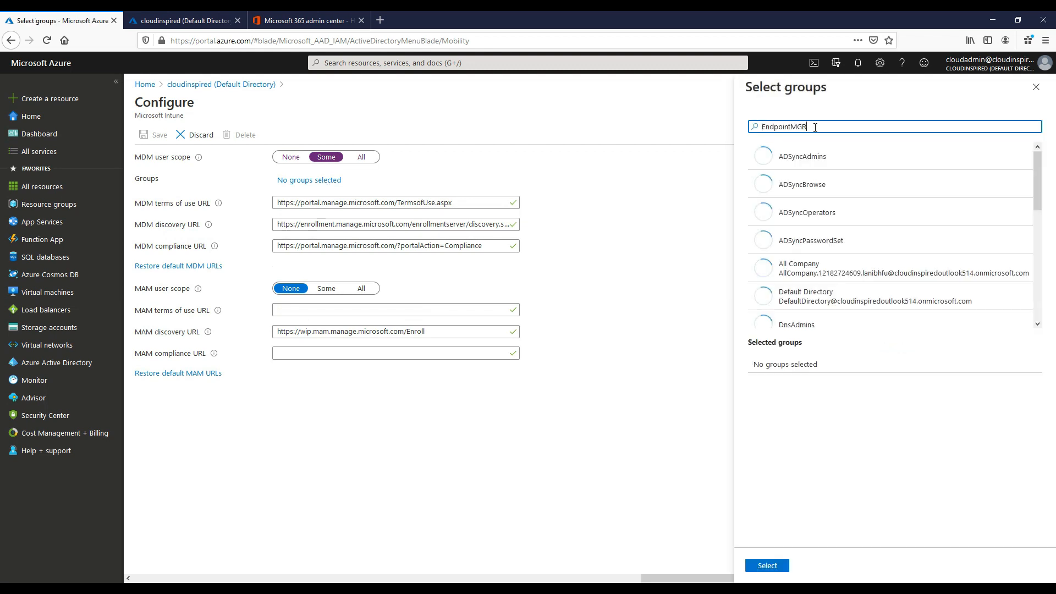
click(809, 156)
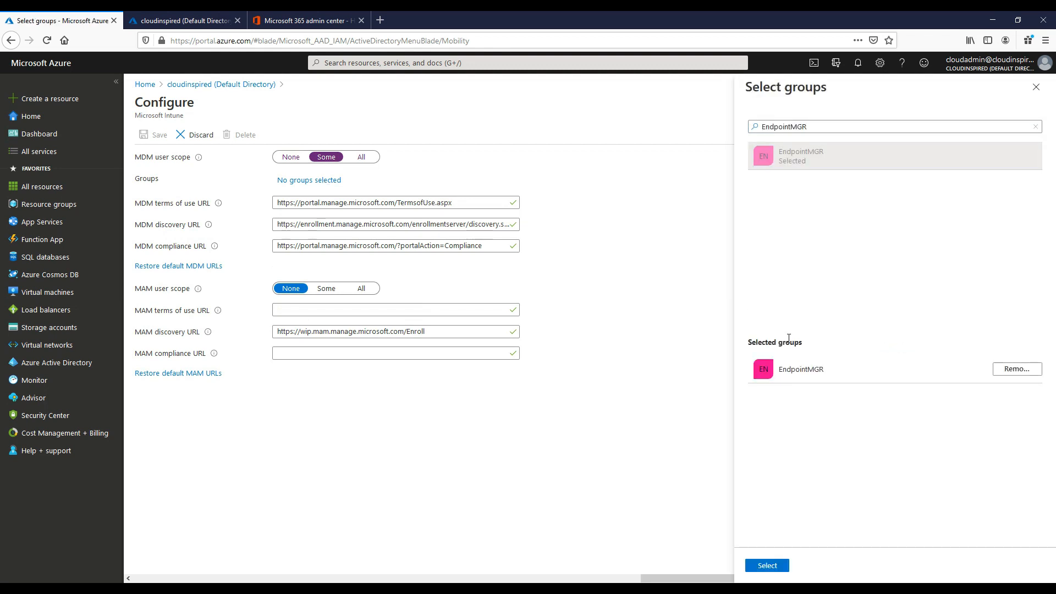
click(778, 570)
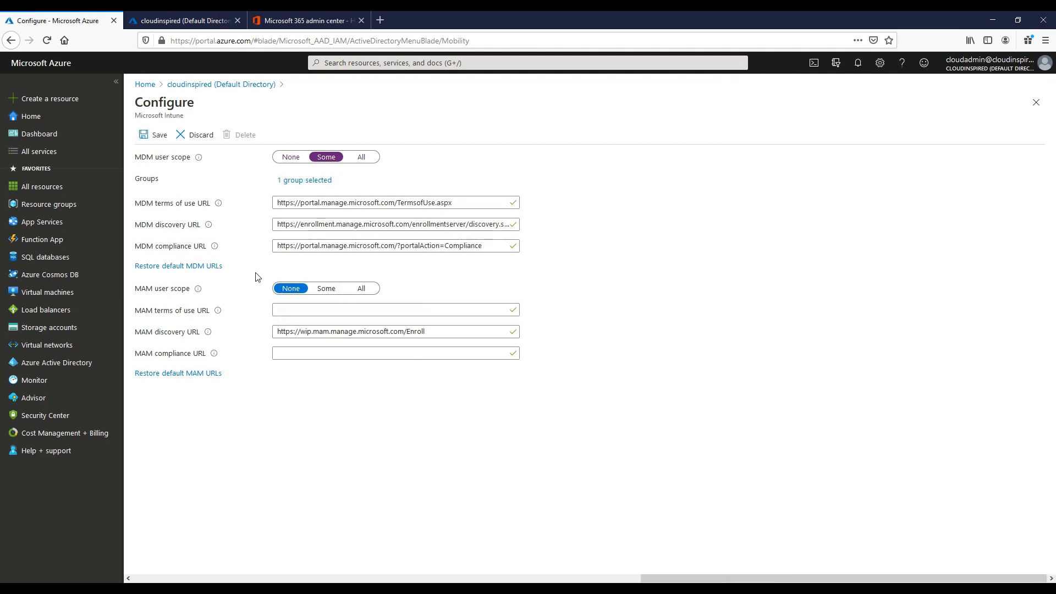
- Set the MAM user scope to Some, limited to the EndpointMGR group
click(325, 290)
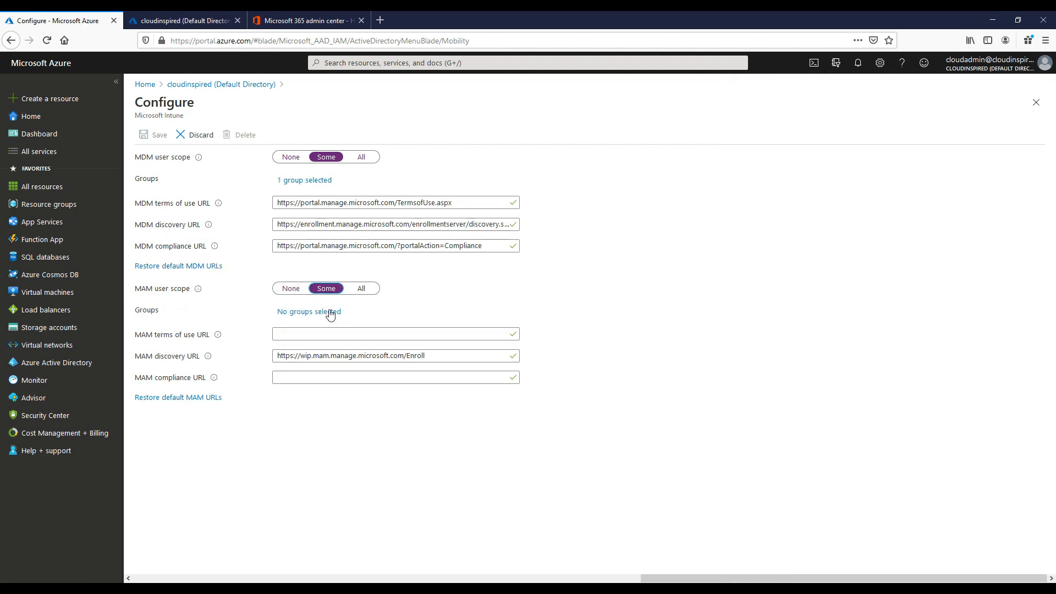
click(326, 312)
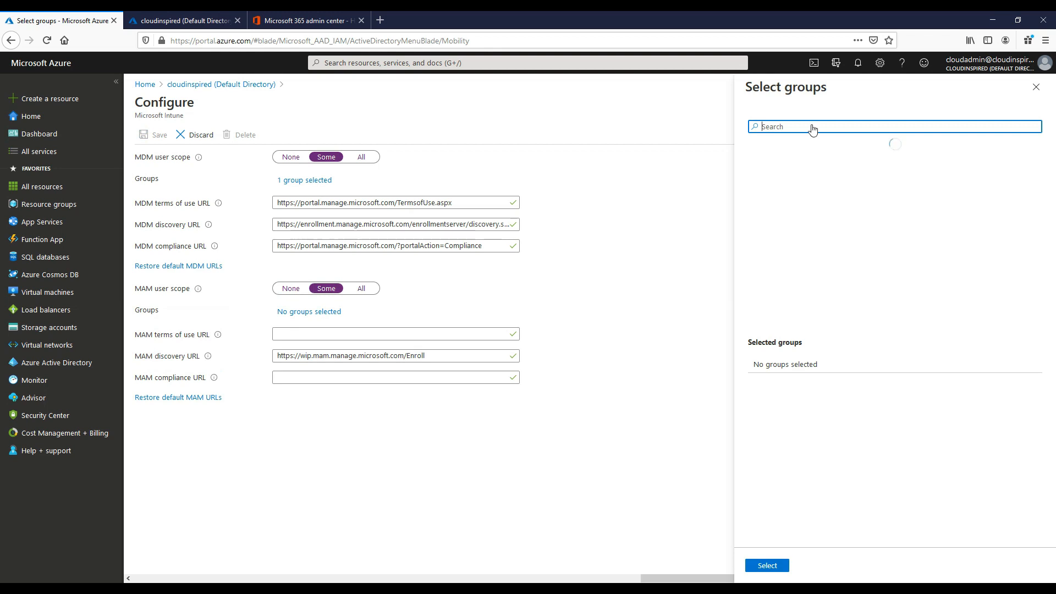
text(EndpointMGR)
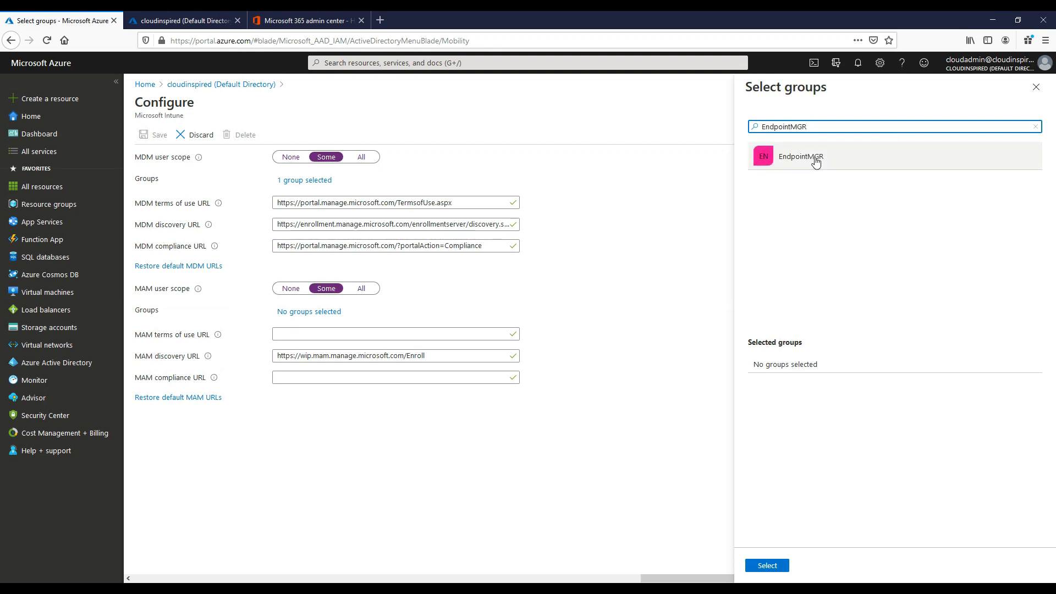
click(813, 158)
click(766, 566)
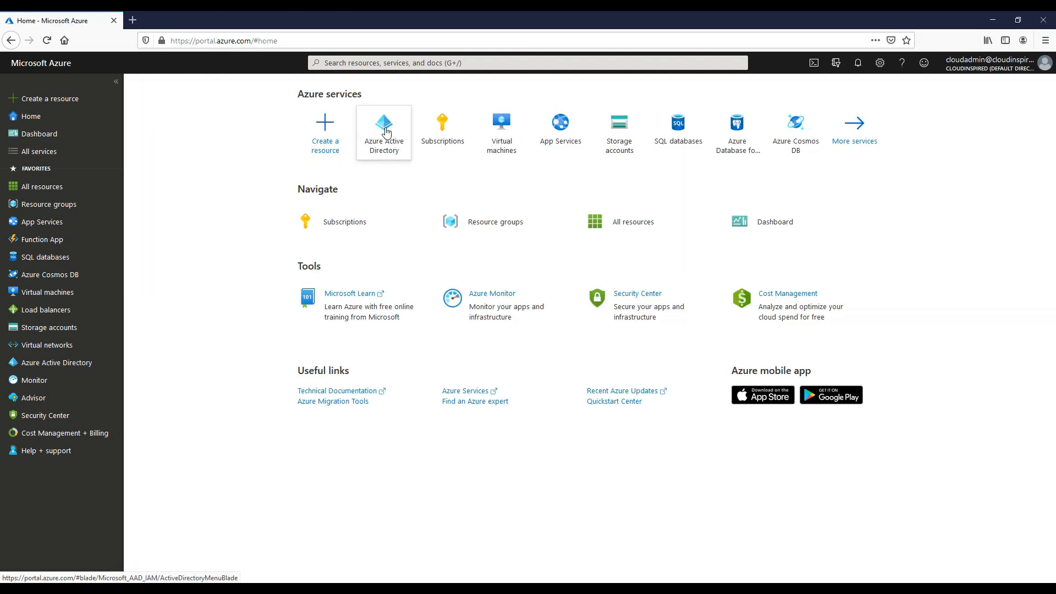
- Check Azure AD device settings to confirm all users may join devices to Azure AD
click(386, 131)
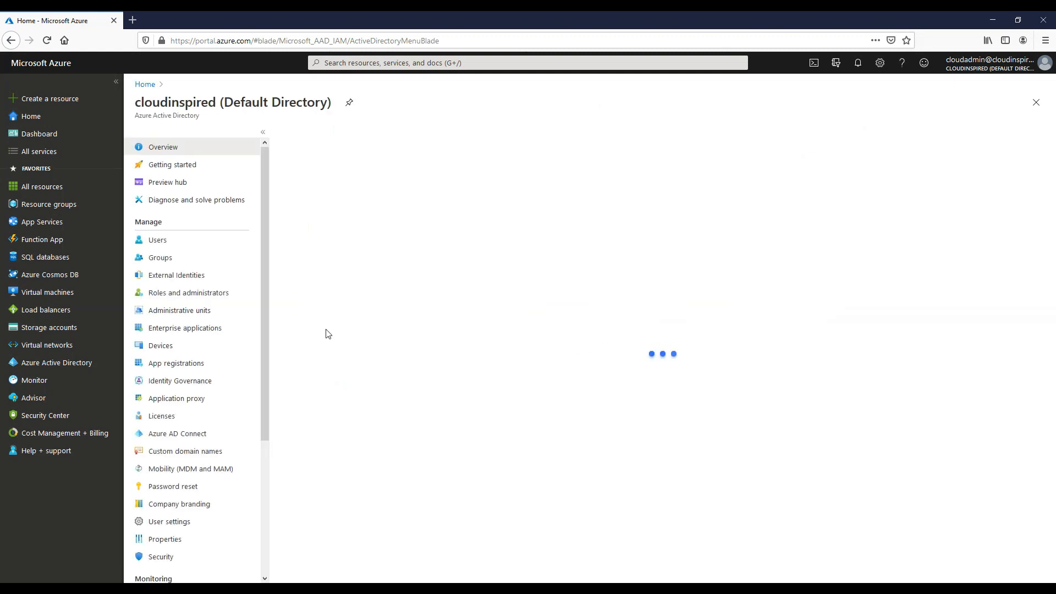
click(163, 352)
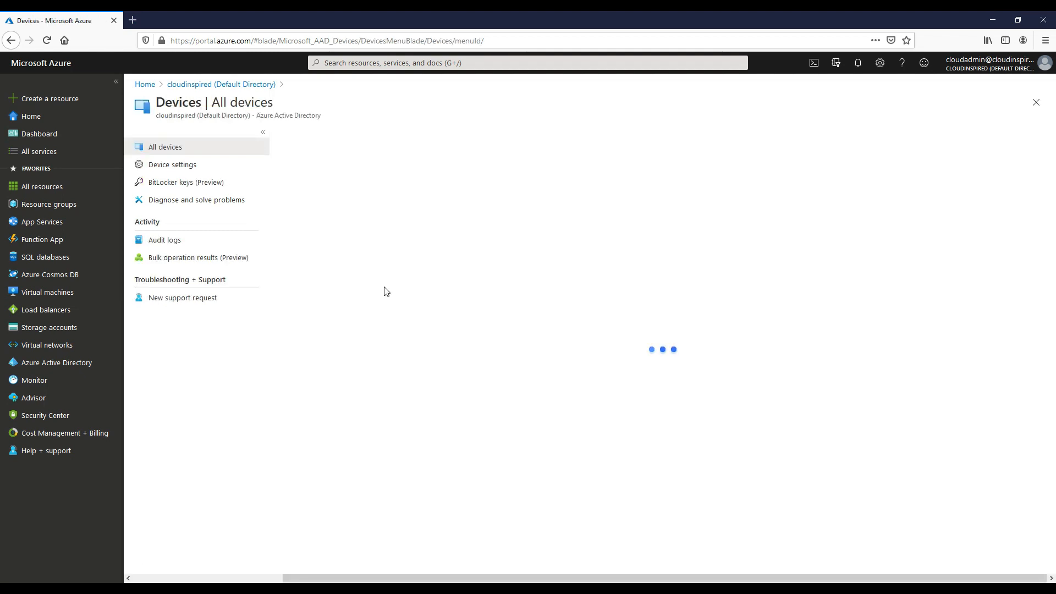
click(182, 166)
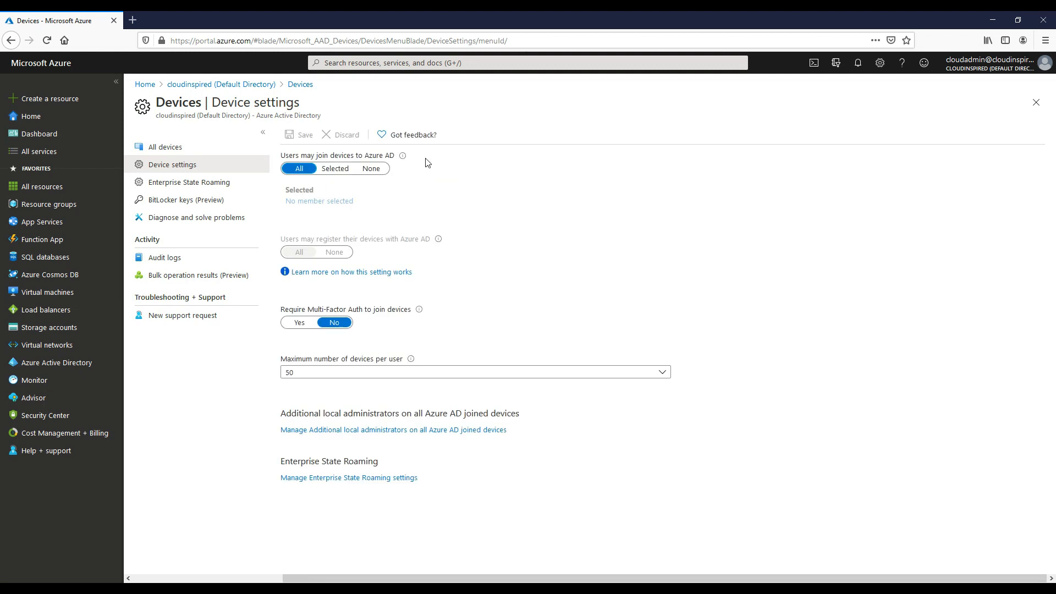
mouse_move(402, 158)
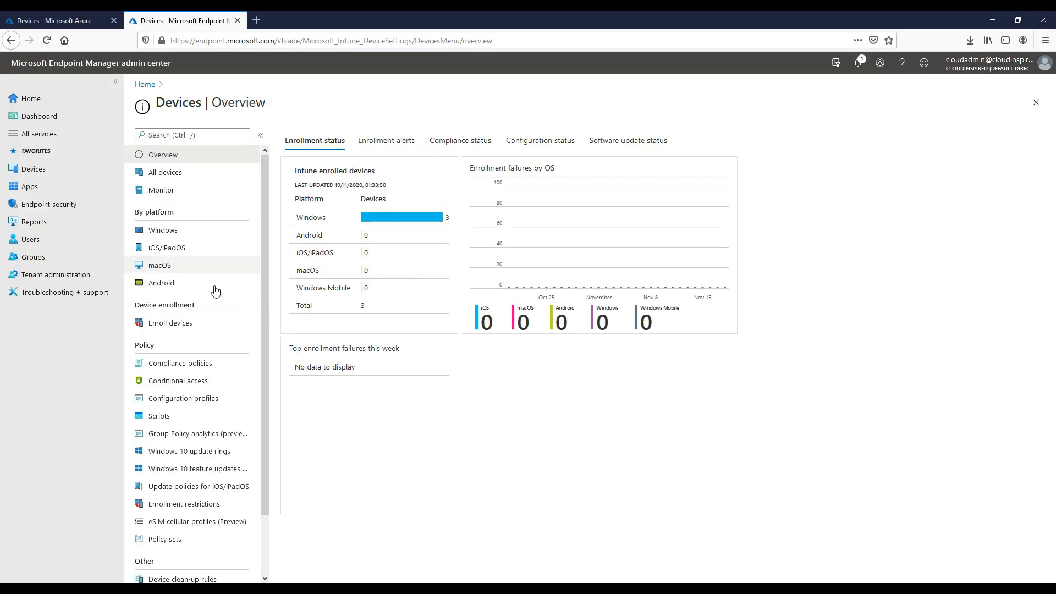
- Open the All Users device type restriction's platform settings, confirming Windows (MDM) is allowed
click(208, 327)
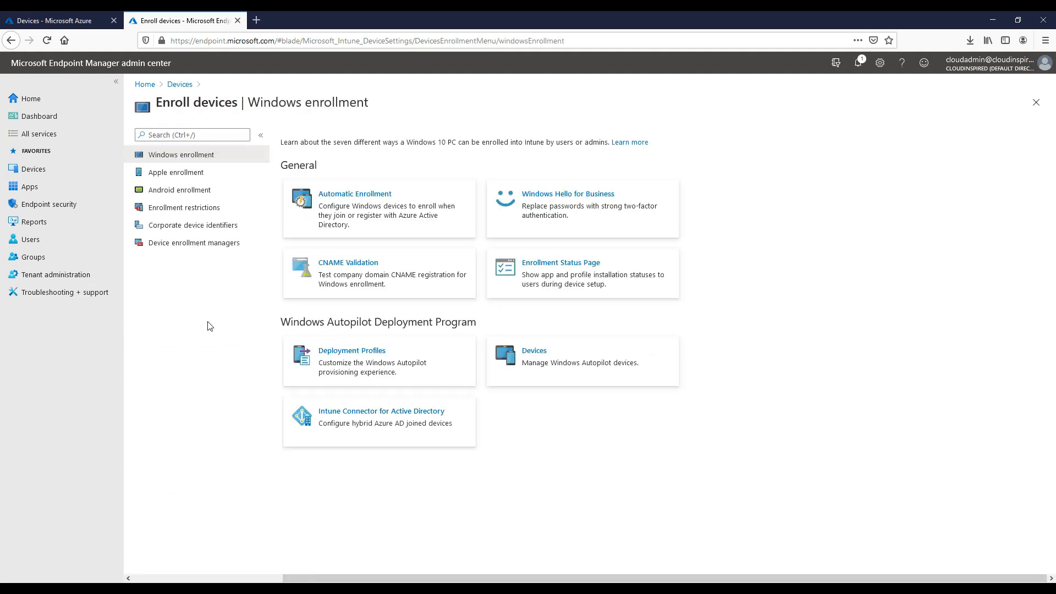
click(199, 209)
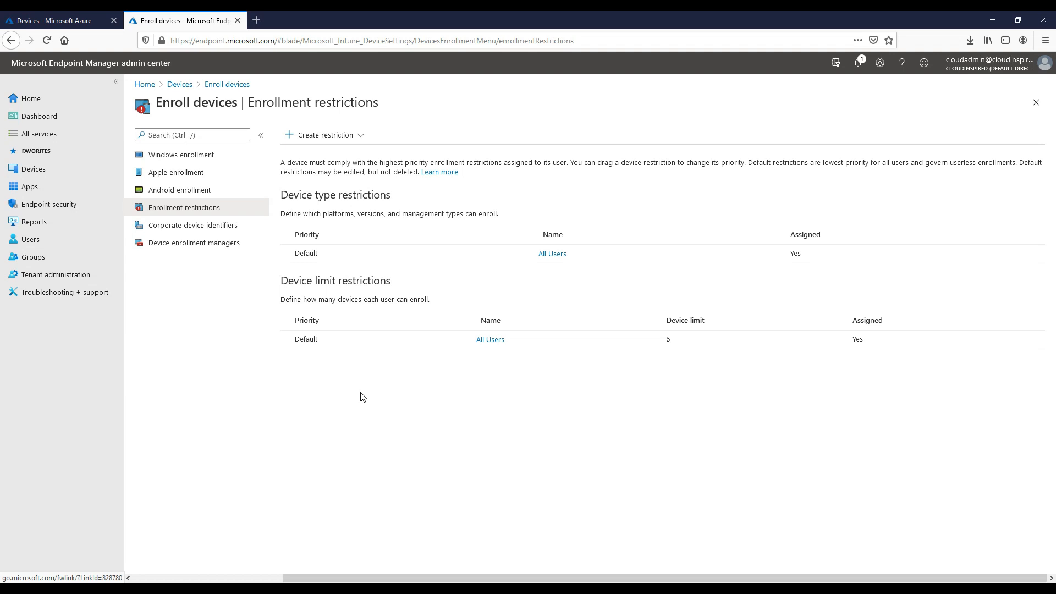
click(549, 256)
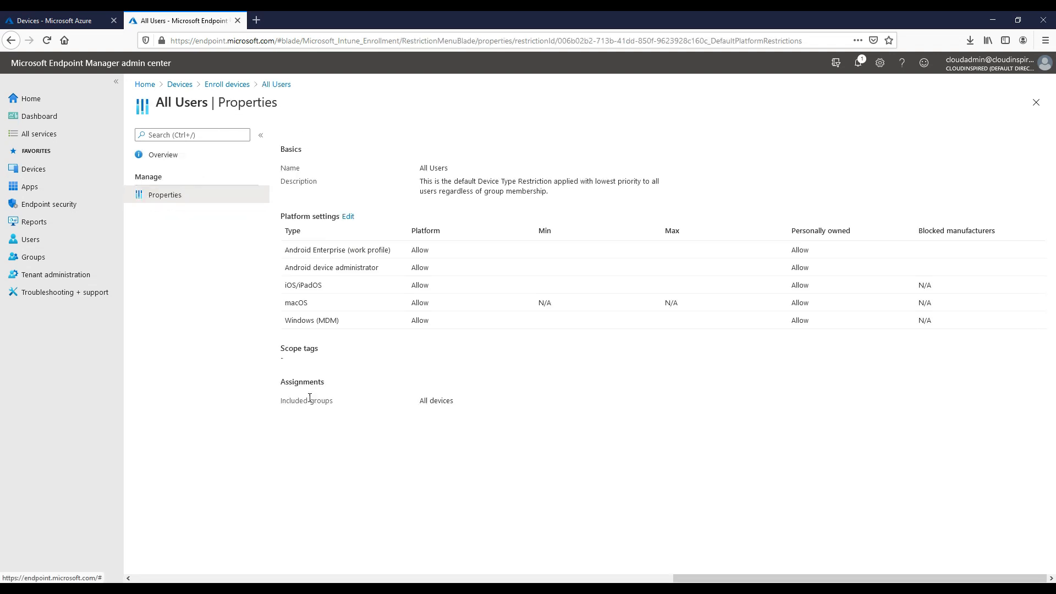
click(348, 216)
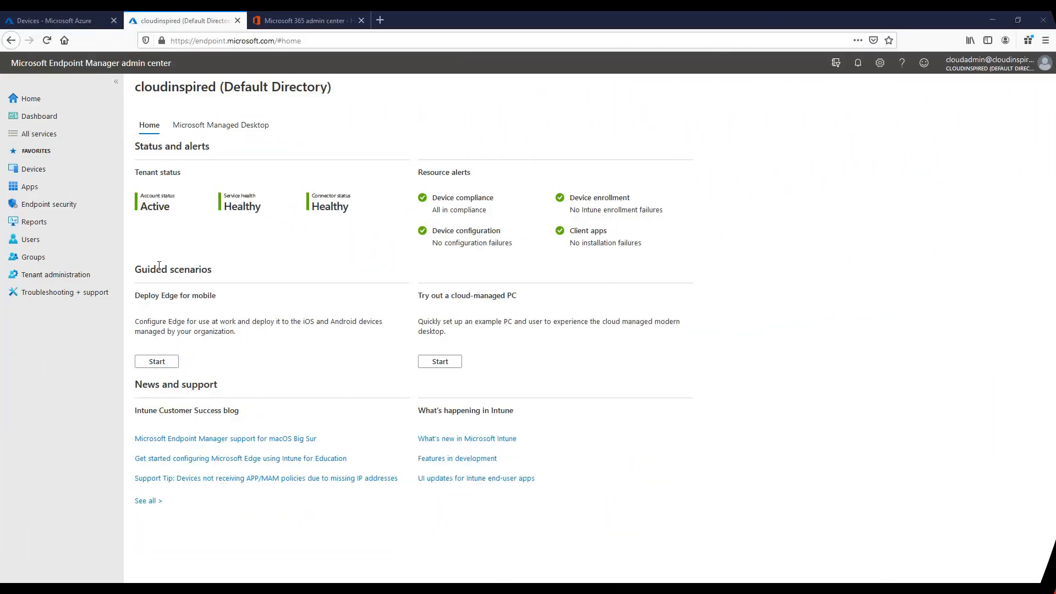
- Start a Windows PC Autopilot profile named 'Autopilotprofile' and keep its out-of-box experience settings
click(39, 171)
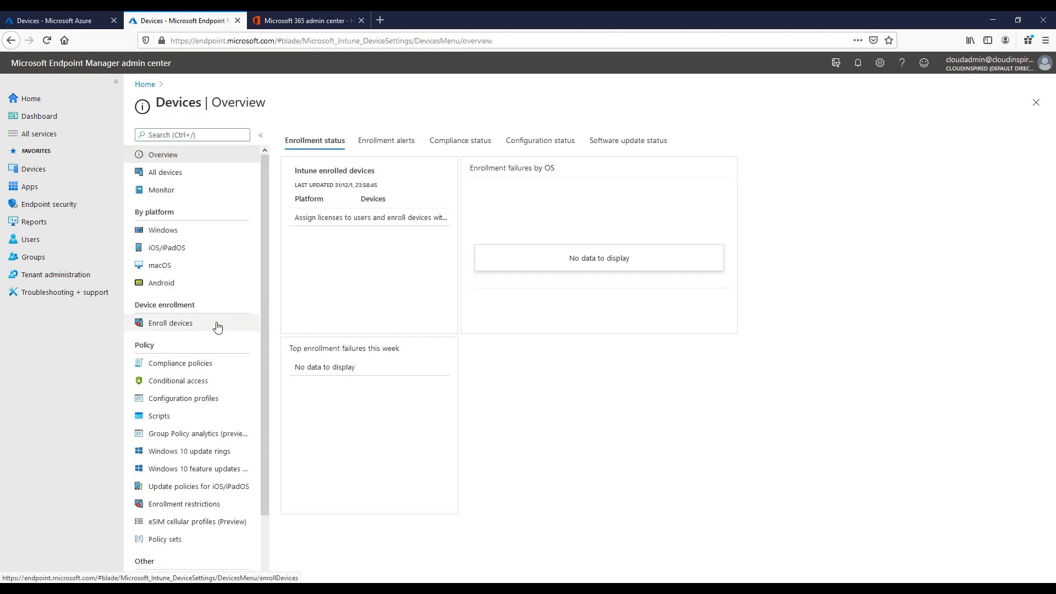
click(218, 326)
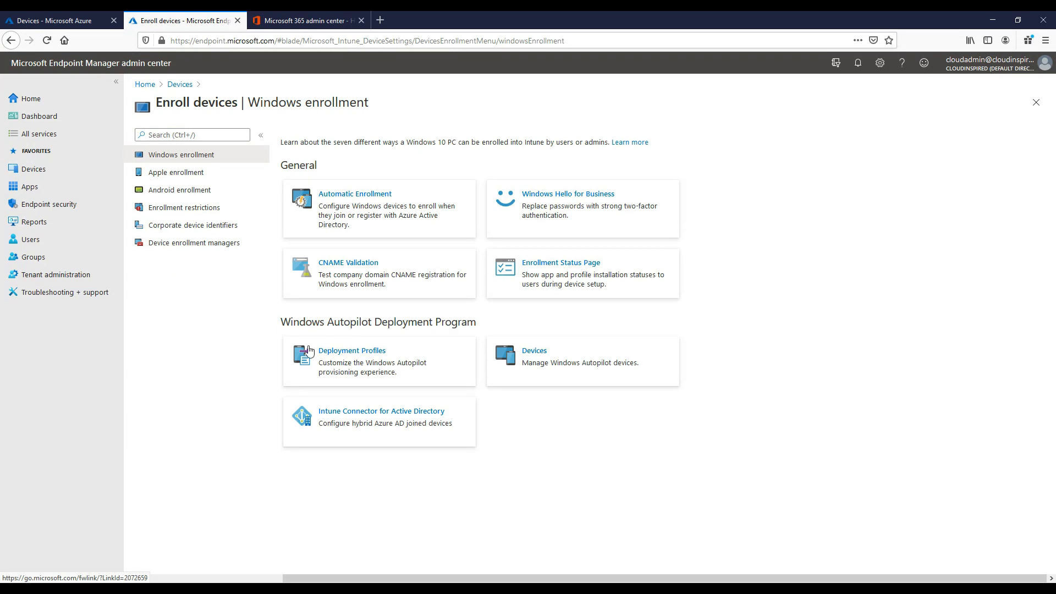
click(336, 352)
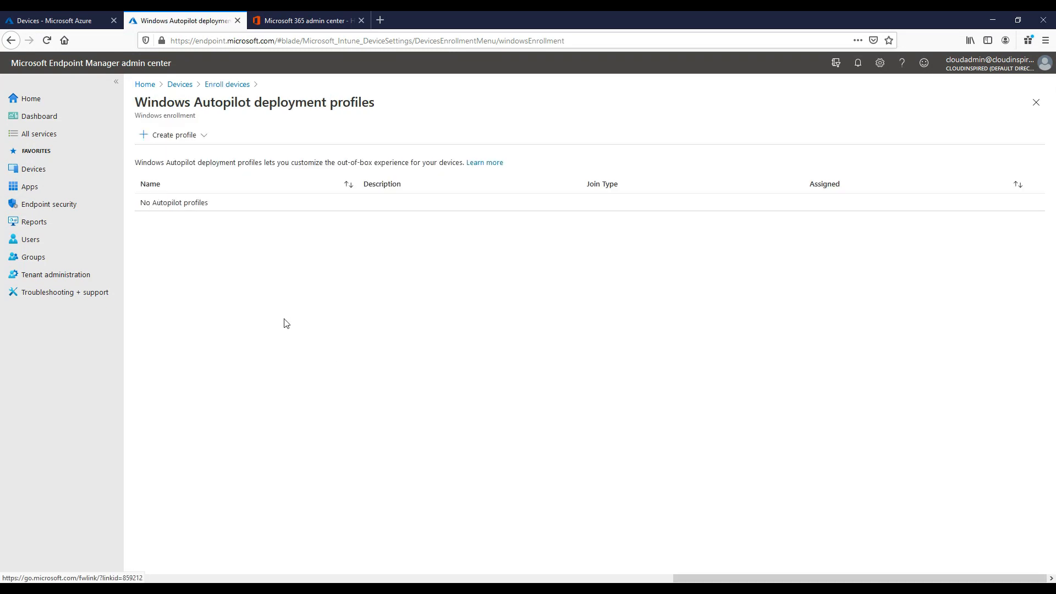
click(170, 134)
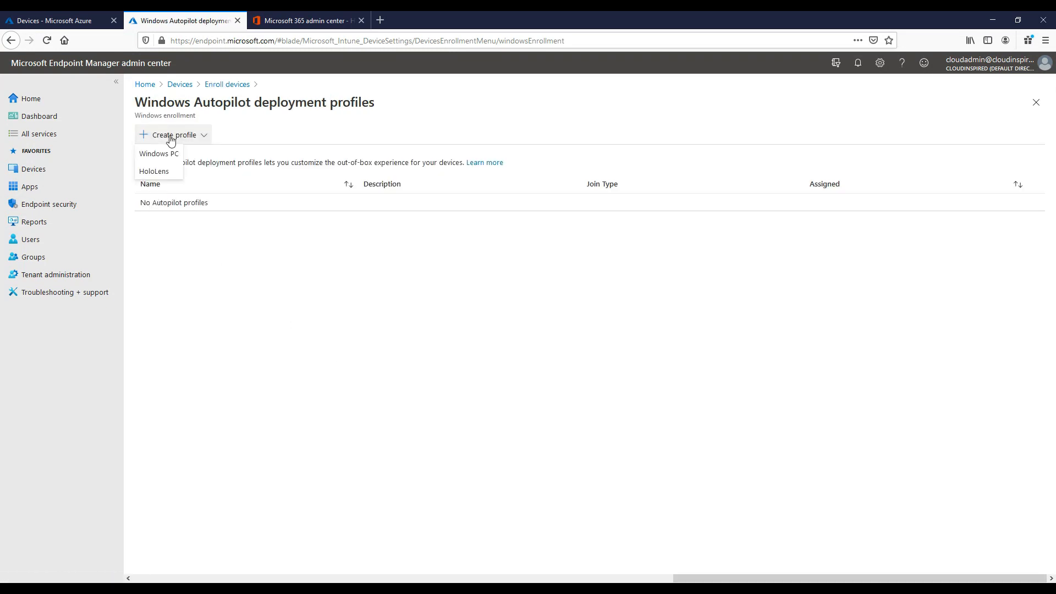
click(170, 154)
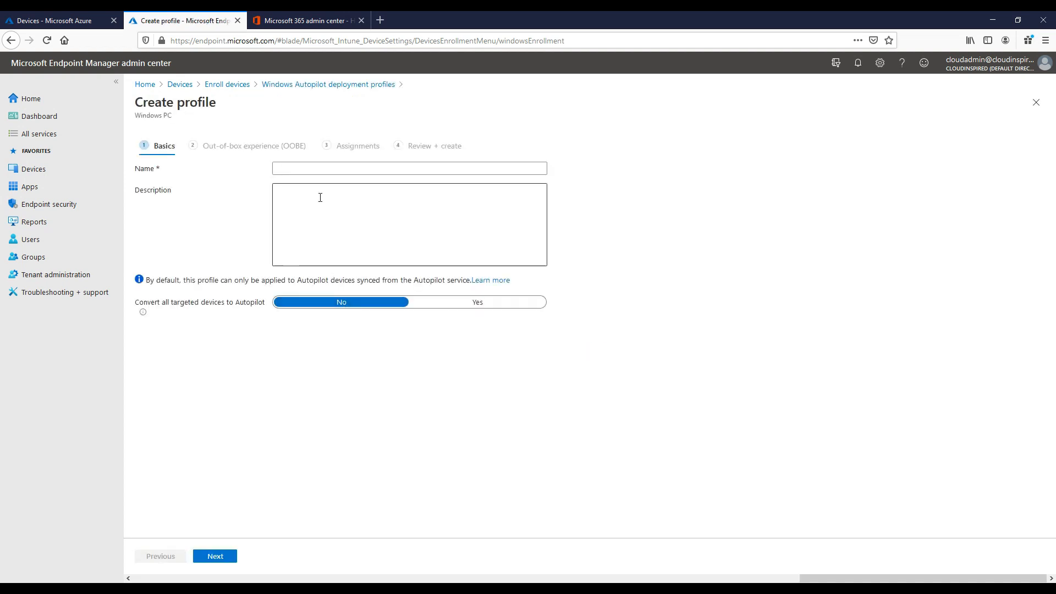
click(316, 169)
click(315, 165)
text(Autopilotprofile)
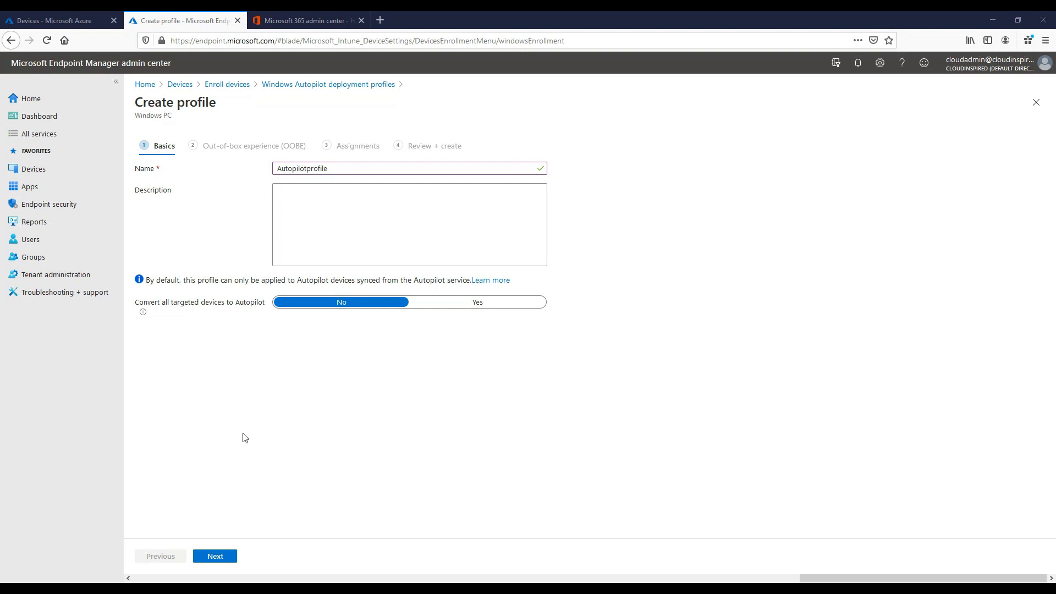
click(215, 557)
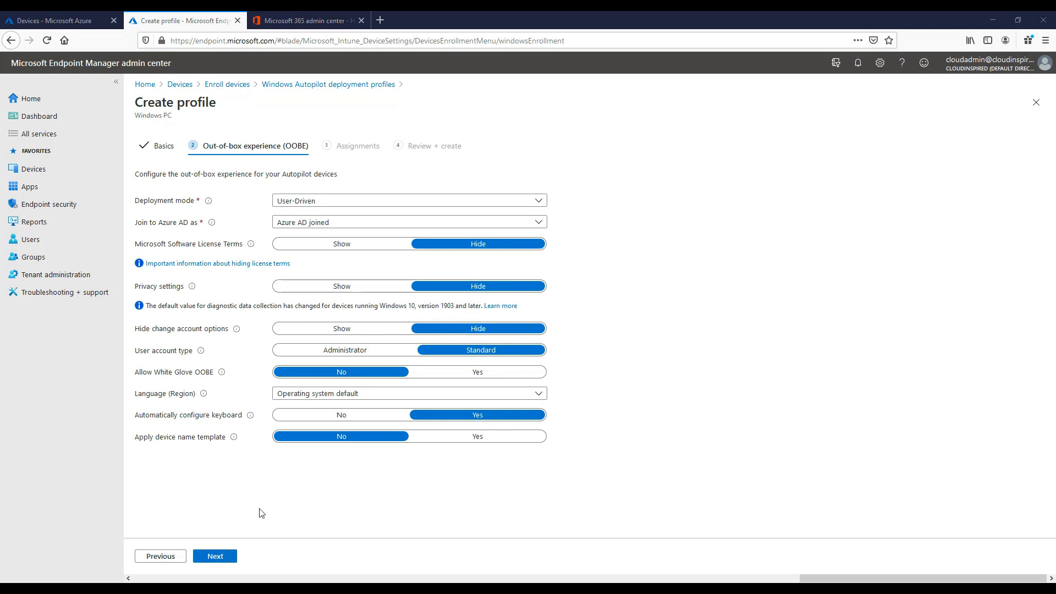
click(215, 557)
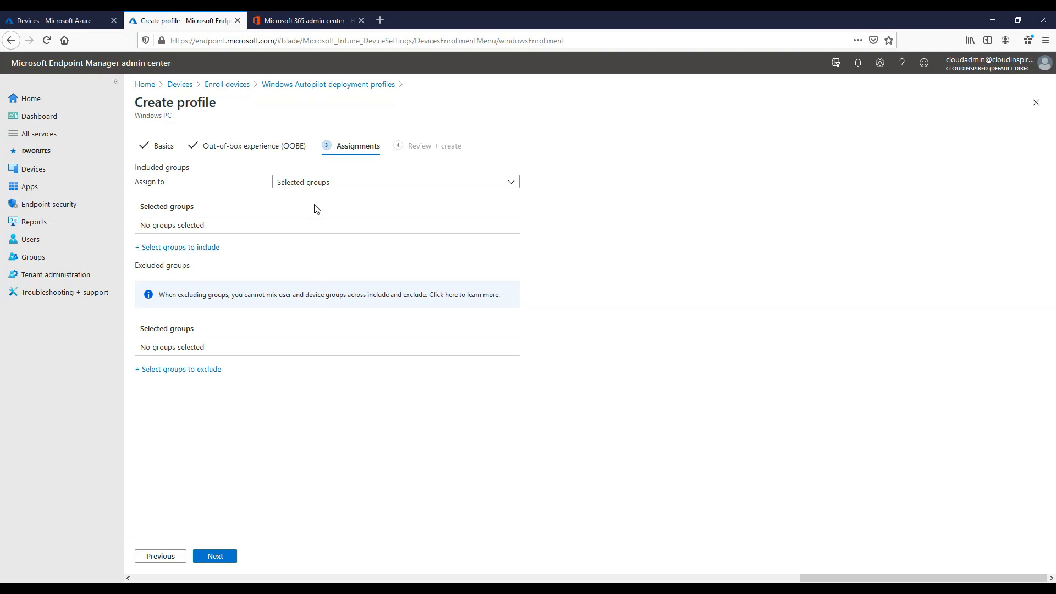
- Assign the profile to the EndpointMGR group and move on to the review summary
click(321, 183)
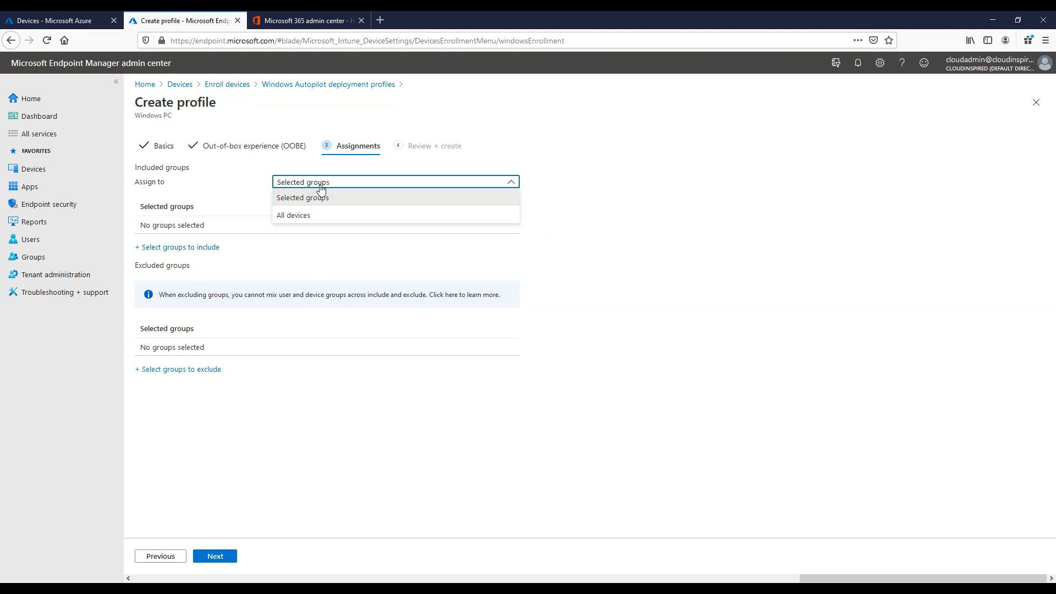
click(320, 189)
click(203, 249)
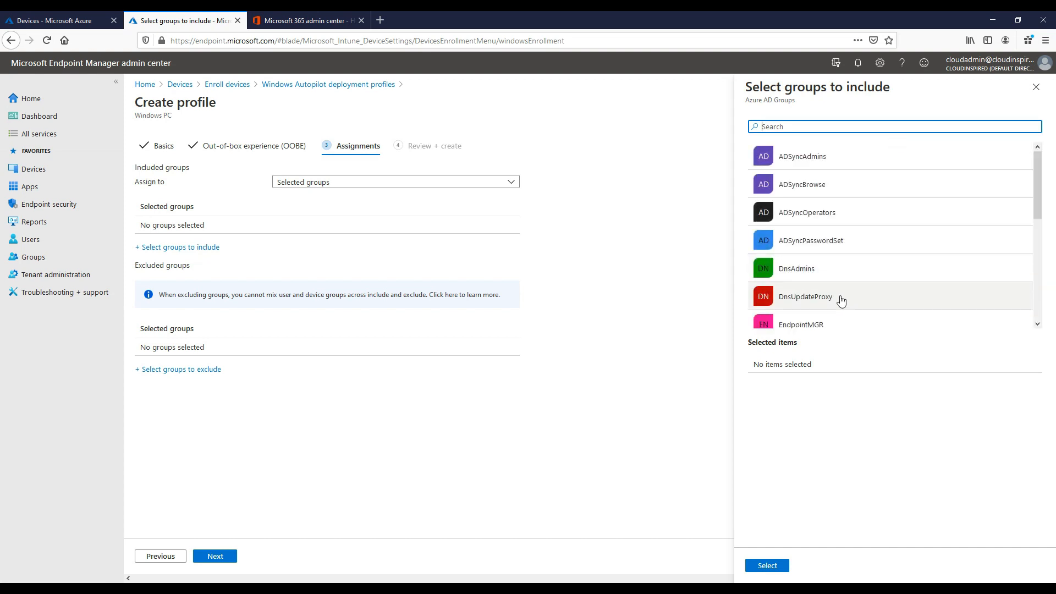
double_click(828, 317)
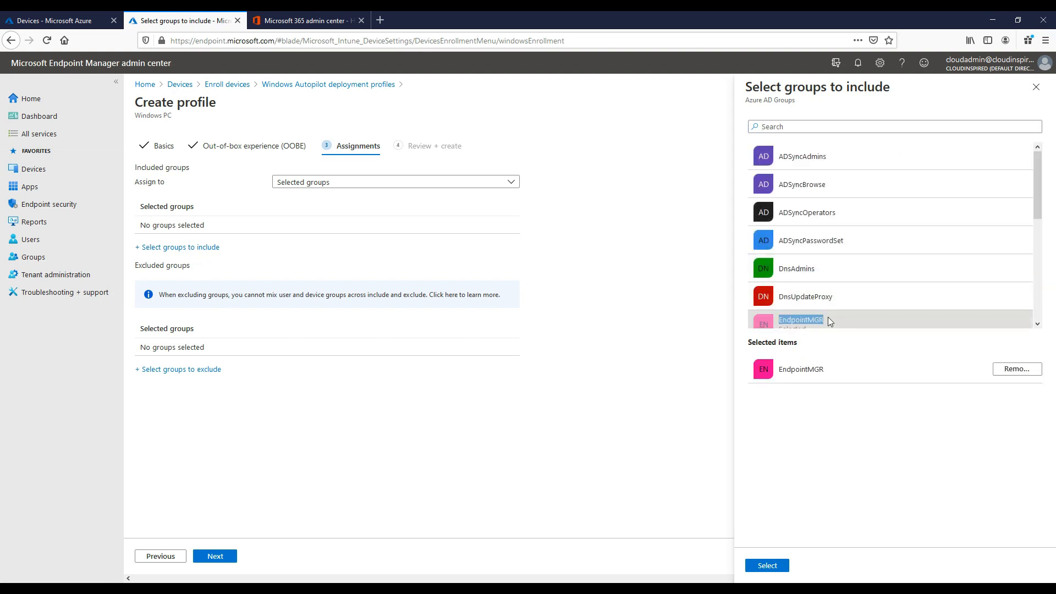
click(767, 566)
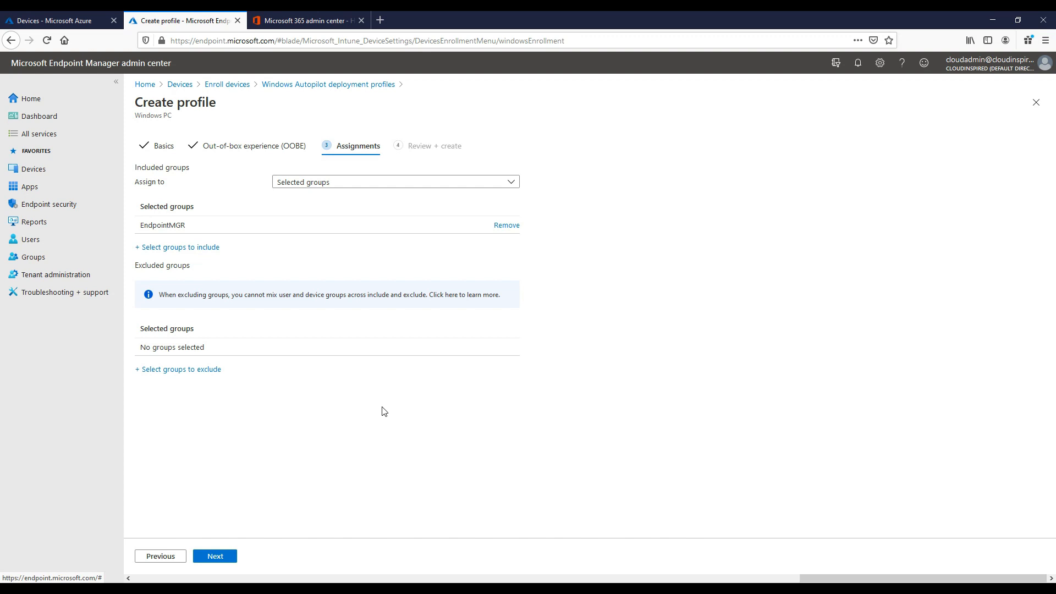
click(219, 558)
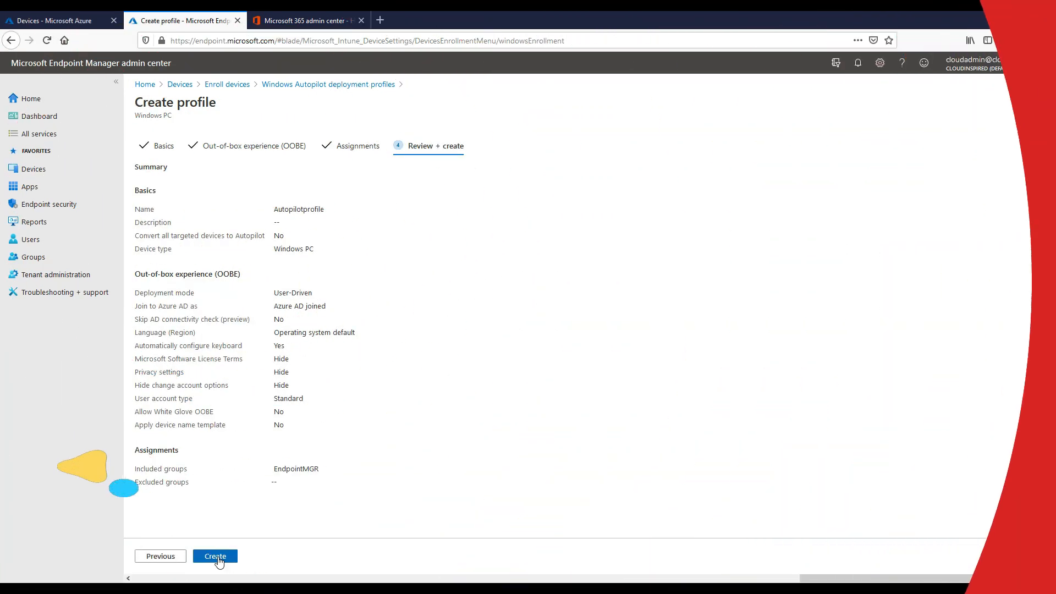
- Create the Autopilotprofile deployment profile, then view the All devices list
click(219, 559)
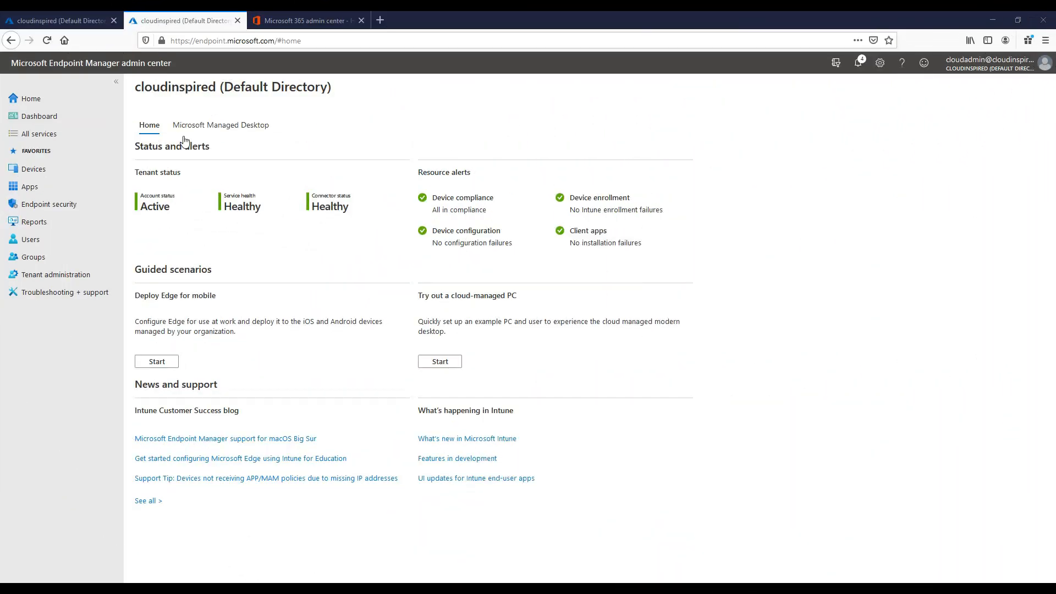
click(63, 169)
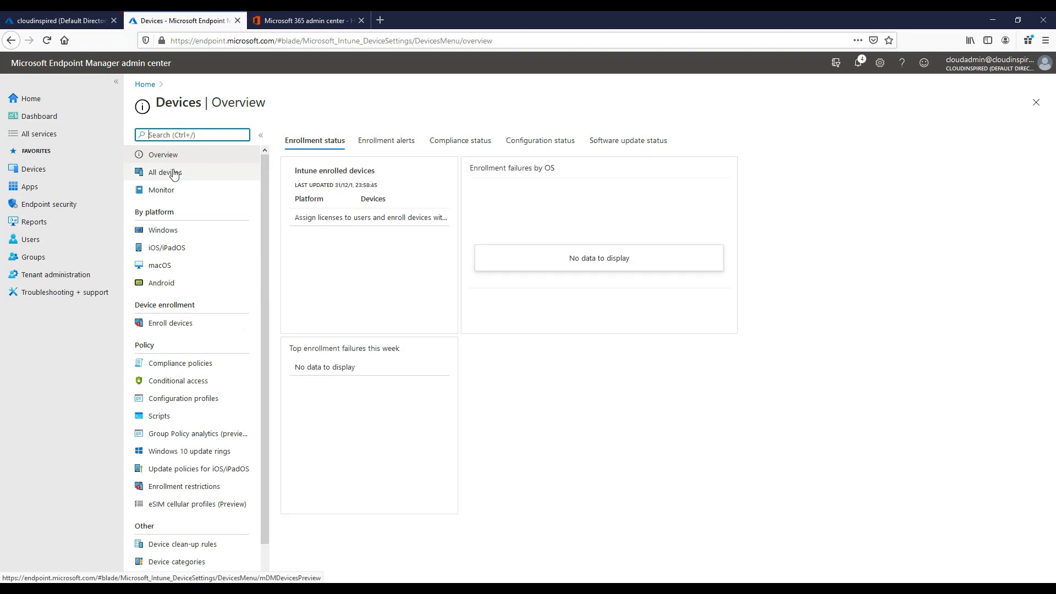
click(173, 174)
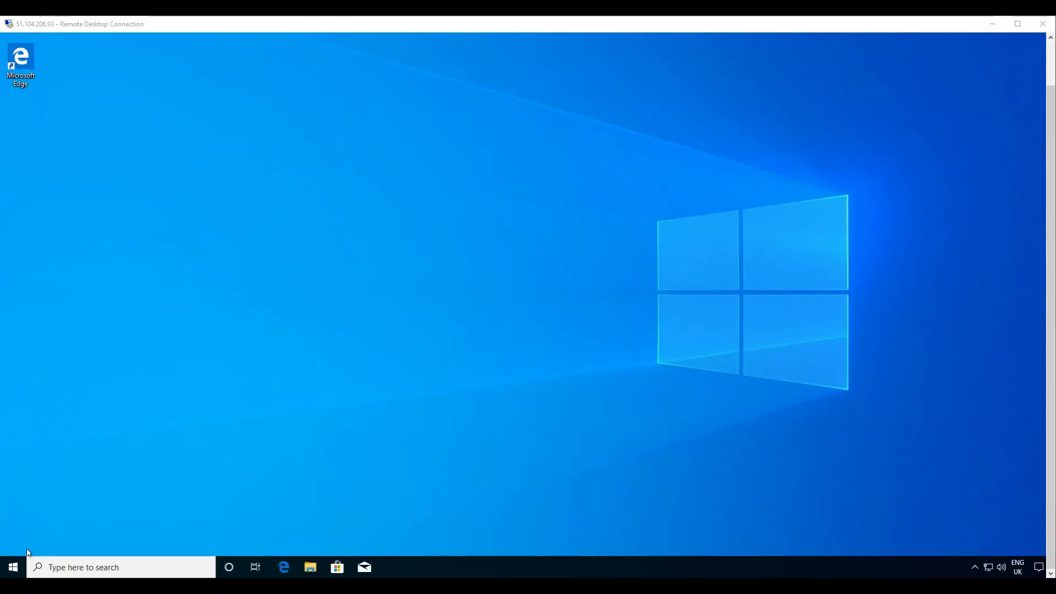
- Open Settings > Accounts > Access work or school and start connecting a work account
click(13, 569)
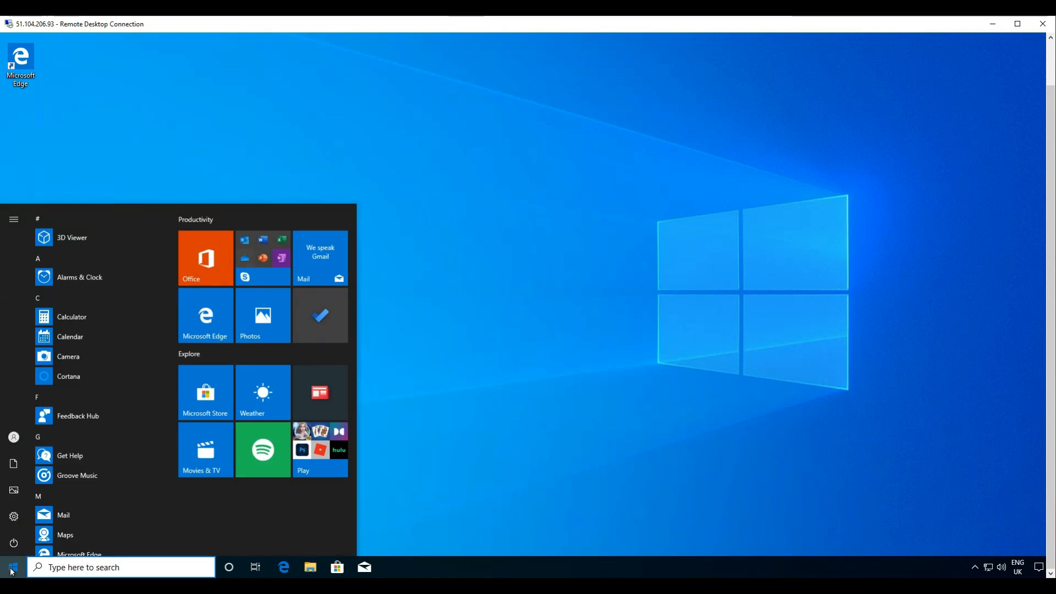
right_click(12, 569)
click(58, 461)
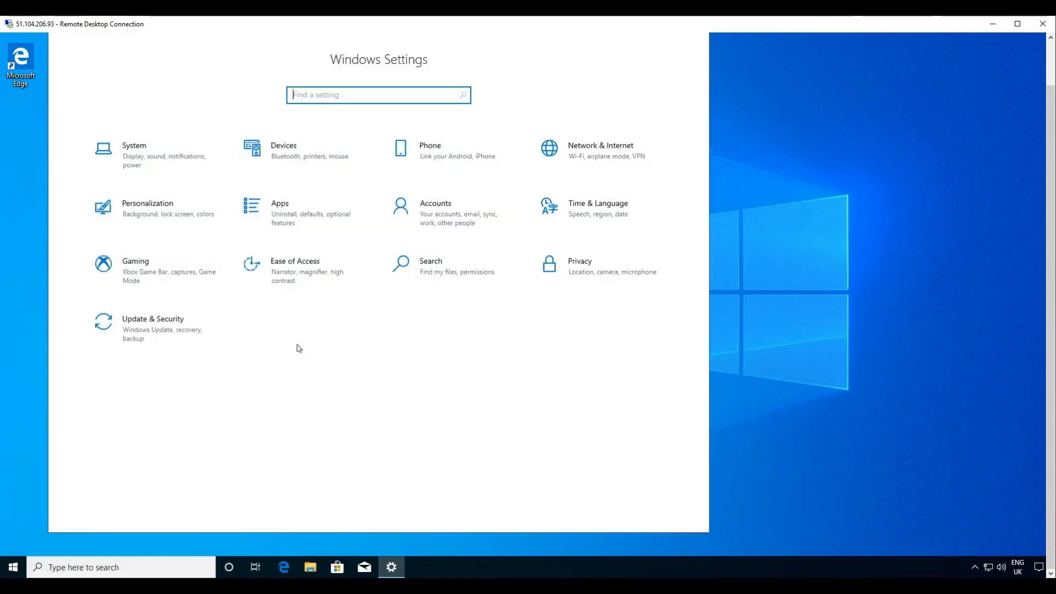
click(443, 220)
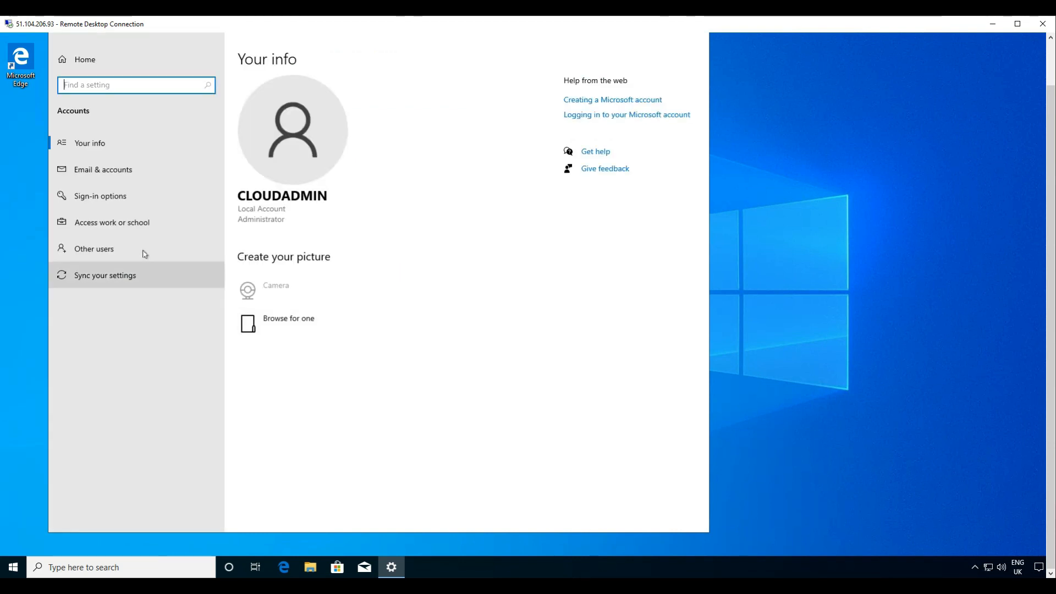
click(142, 225)
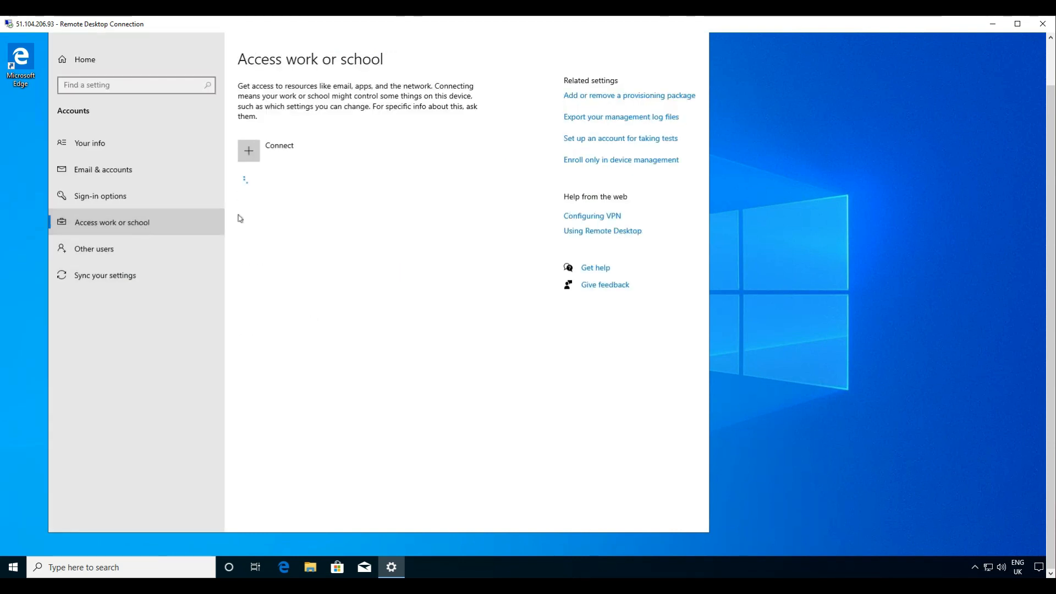
click(281, 151)
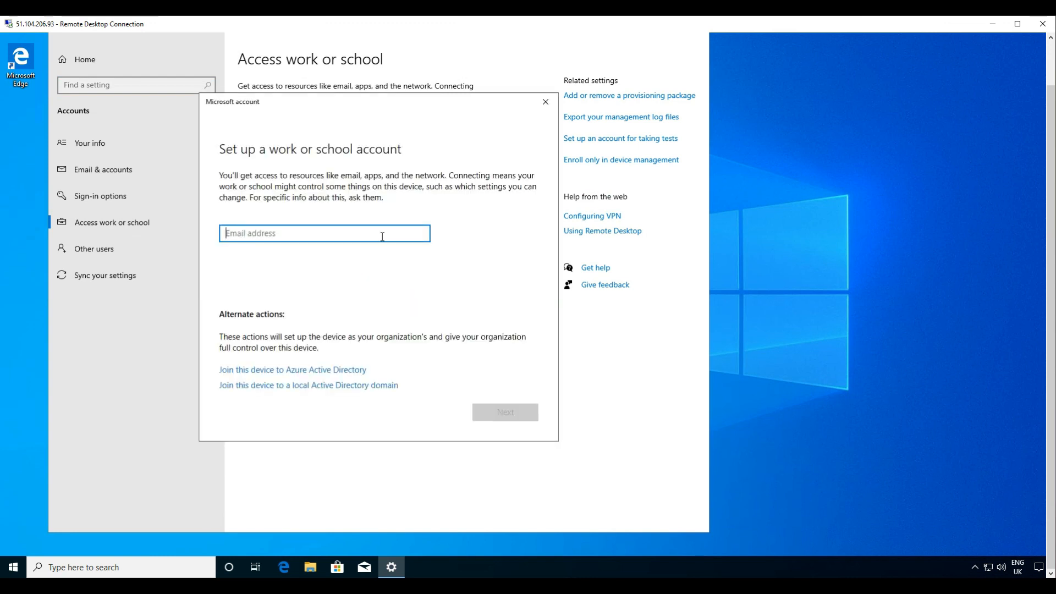
- Sign in with the admin account's e-mail and password and finish adding the work account
key(ctrl+v)
click(499, 414)
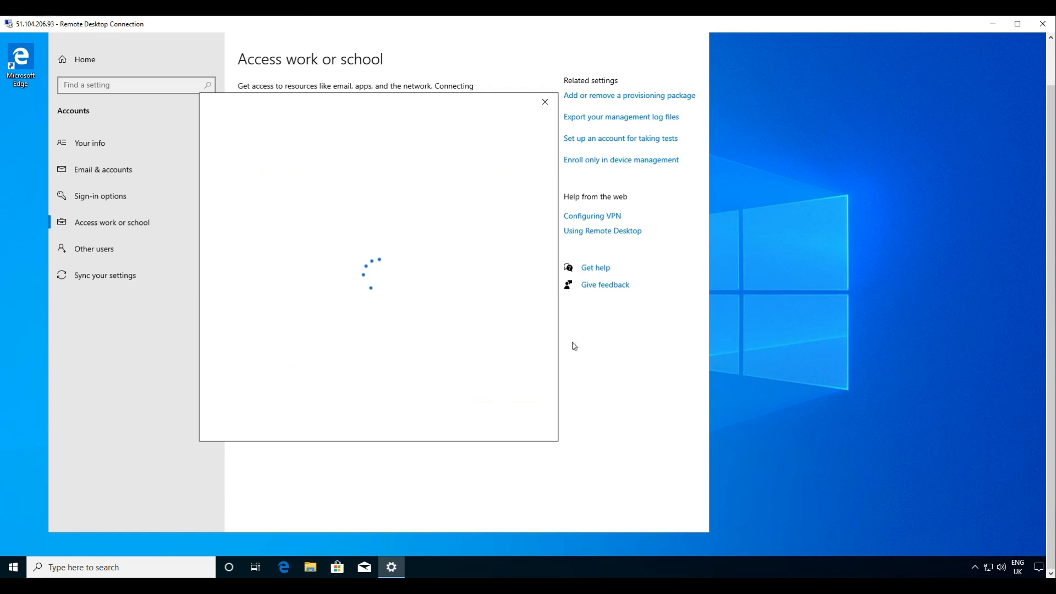
click(389, 271)
key(ctrl+v)
click(446, 335)
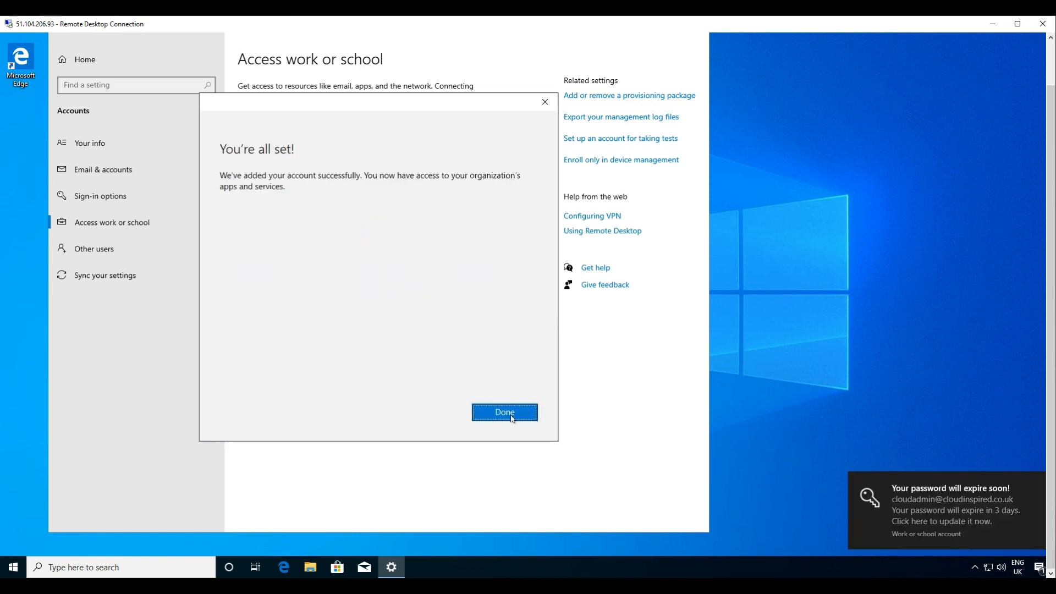
click(511, 417)
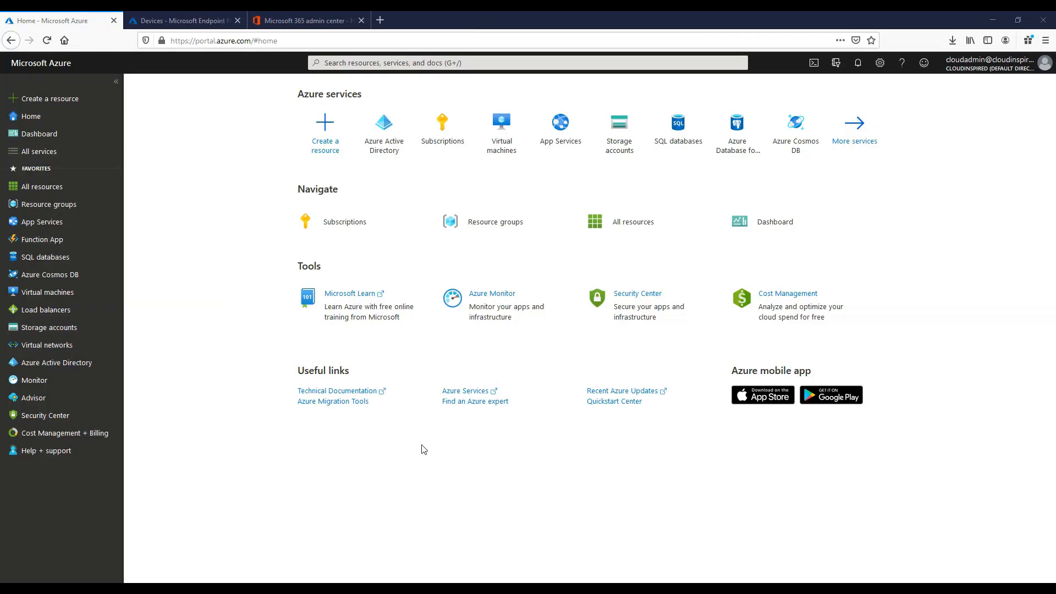
- Check the Azure AD device list for WIN10-01 and WIN10-02, then return to Endpoint Manager Devices
click(374, 132)
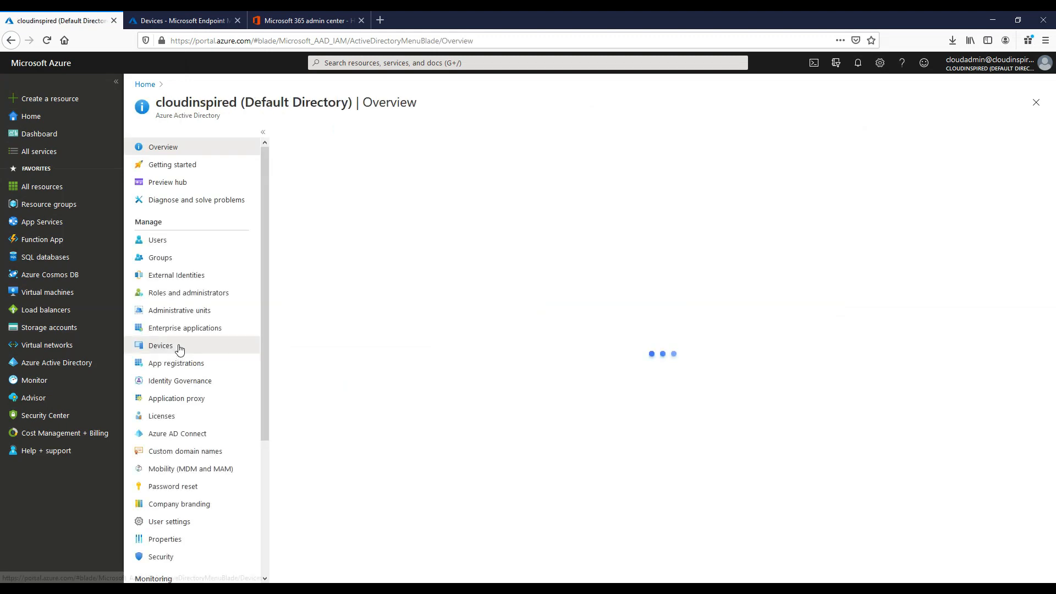
click(179, 350)
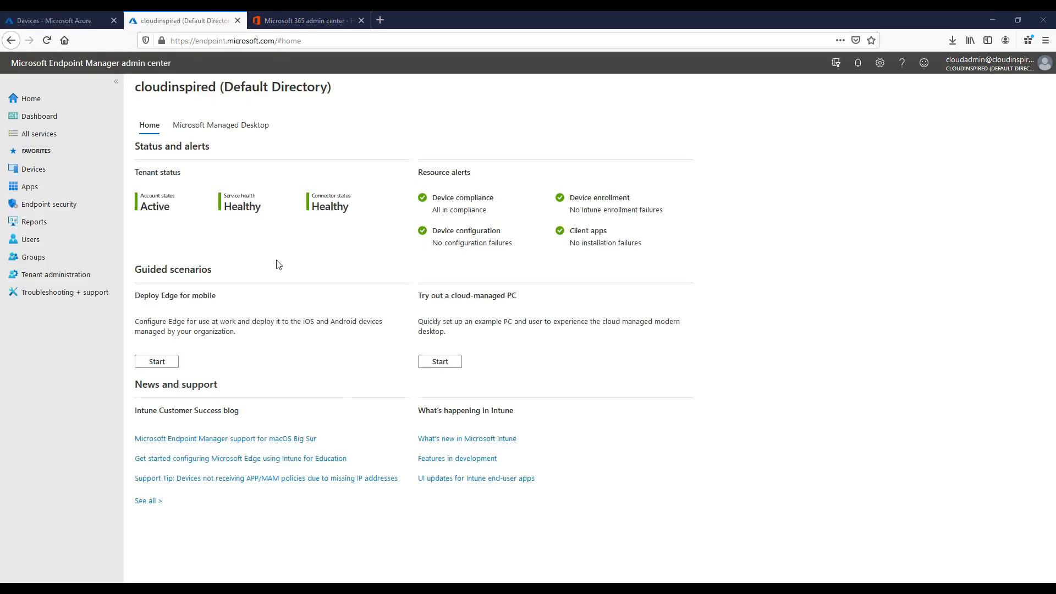
click(74, 186)
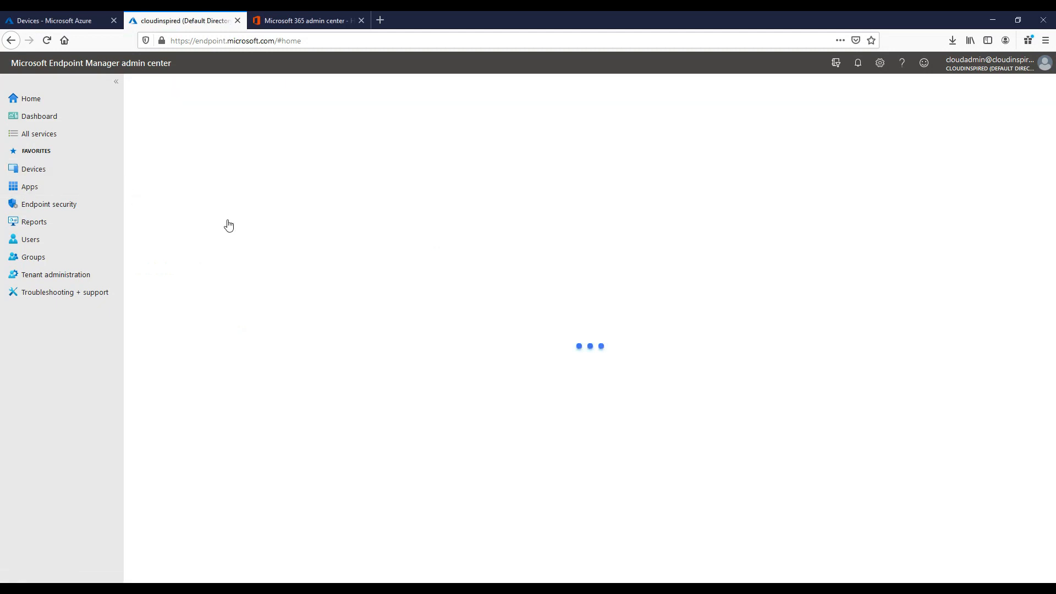
- Open All devices in the Devices blade to review enrolled devices
click(202, 182)
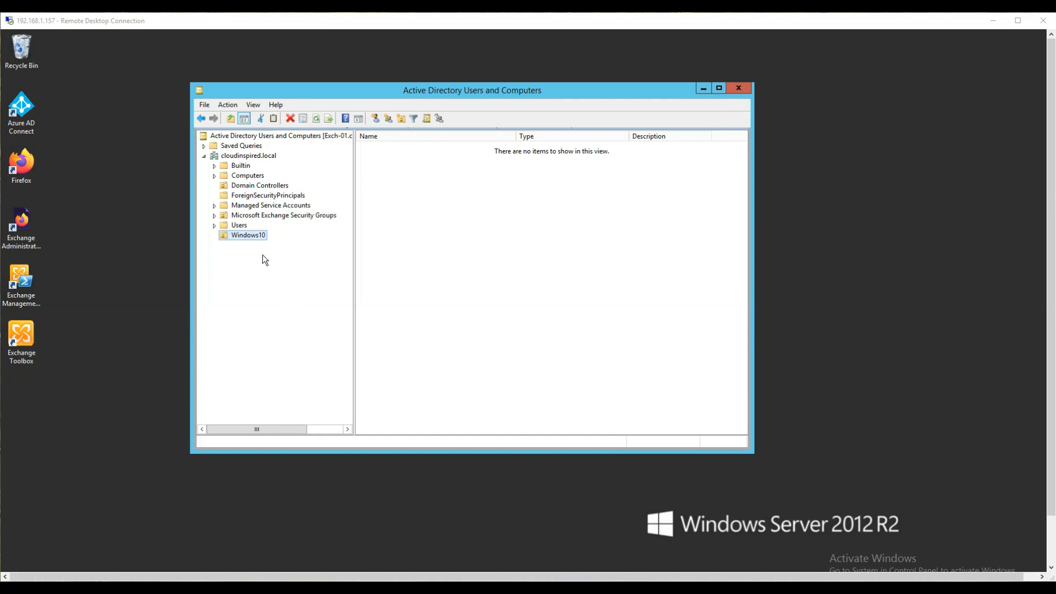
- Start delegating control of the Windows10 OU and add computer EXCH-02 as the delegate
right_click(261, 239)
click(277, 249)
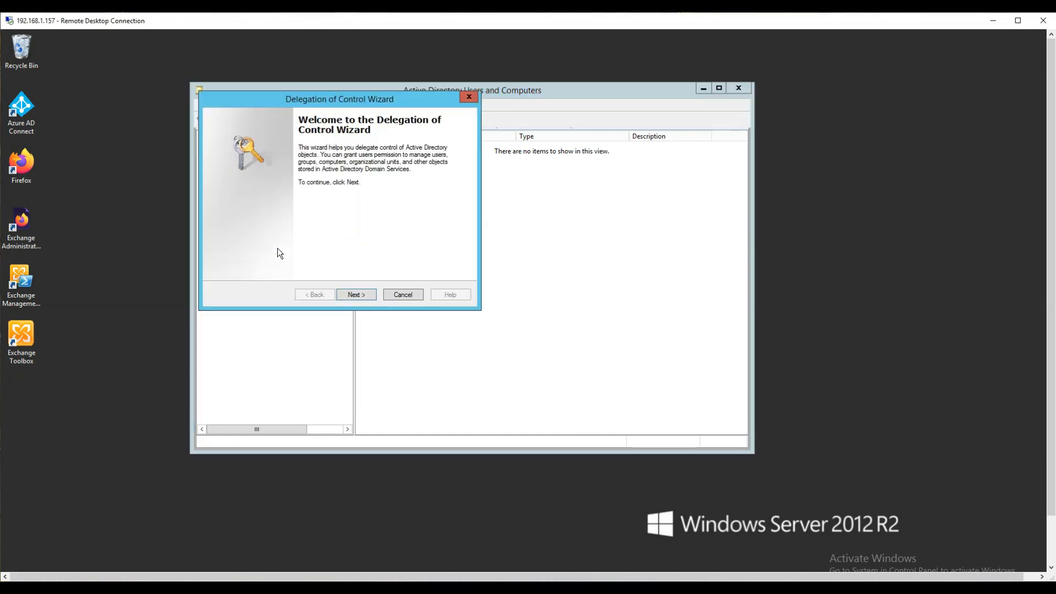
click(371, 293)
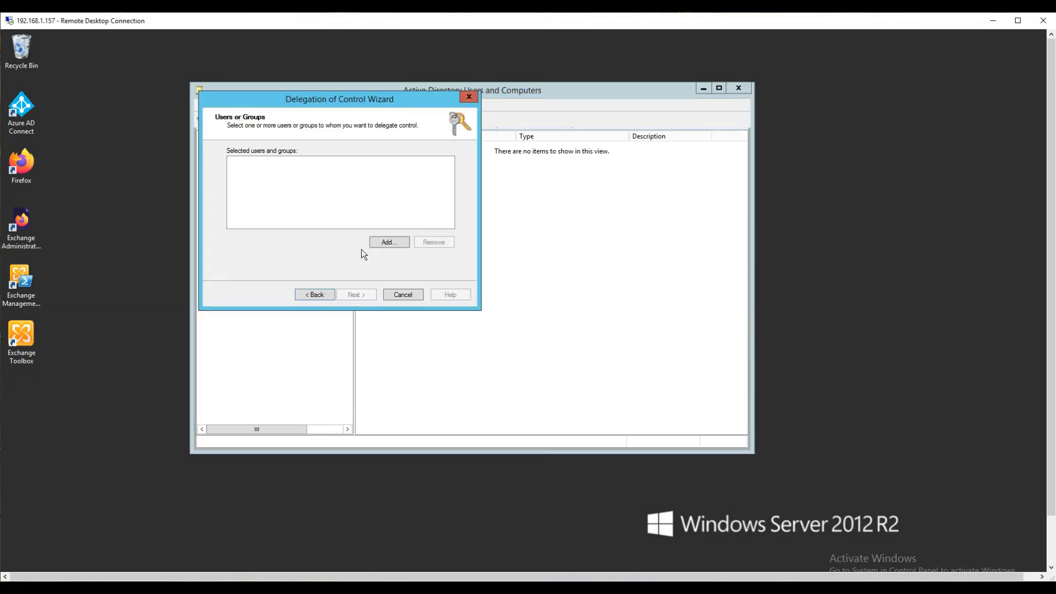
click(376, 247)
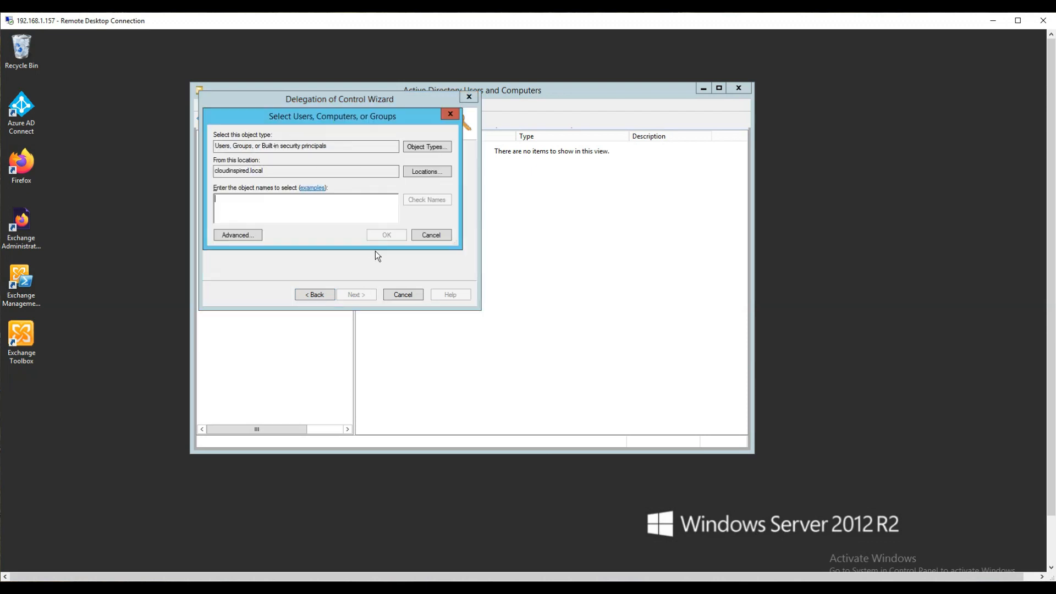
click(422, 145)
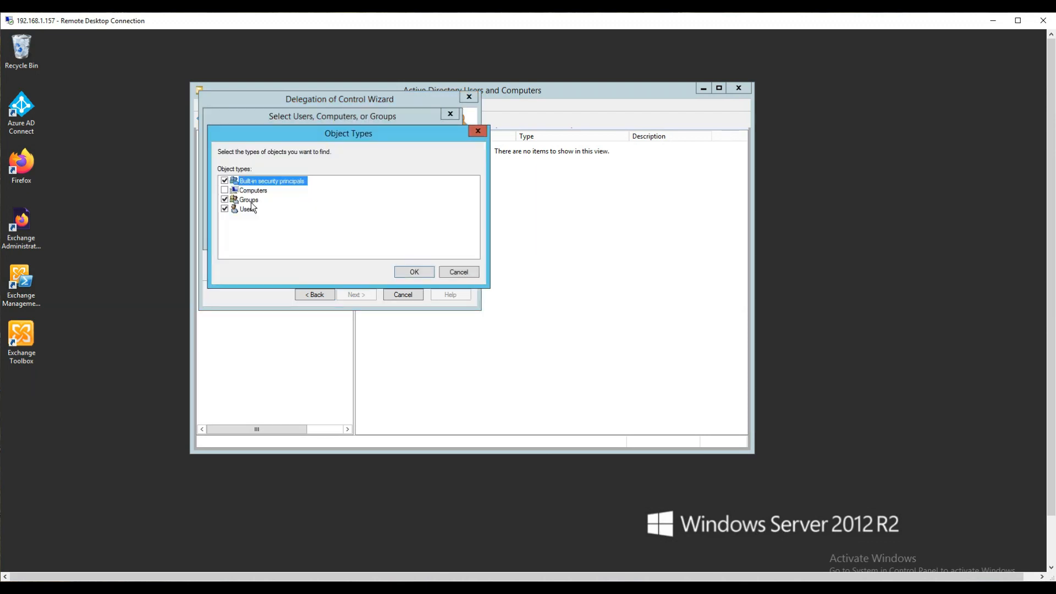
click(224, 190)
click(408, 270)
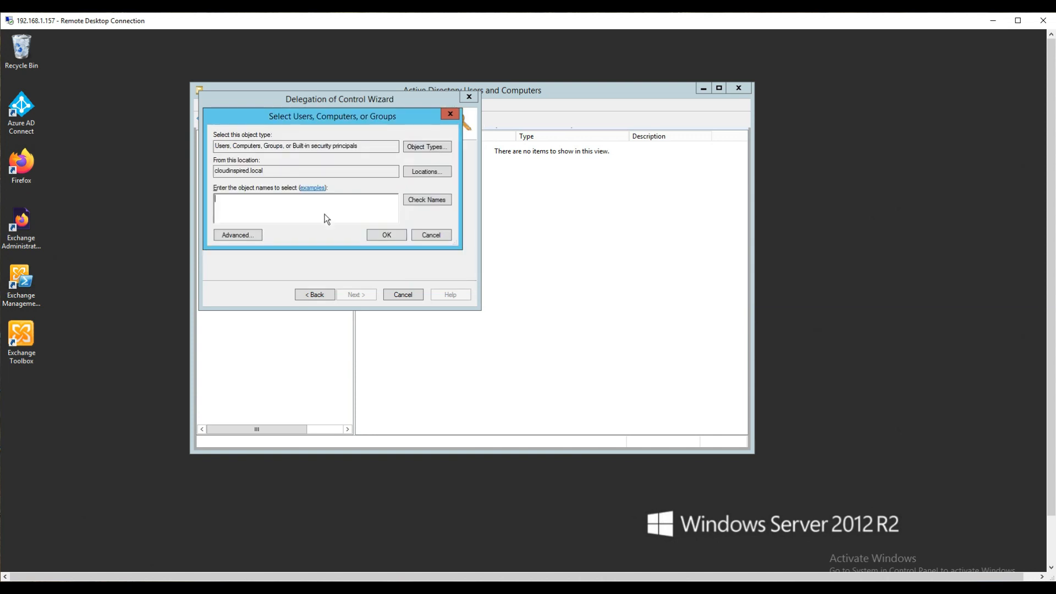
text(exch-02)
click(415, 199)
click(390, 236)
click(370, 295)
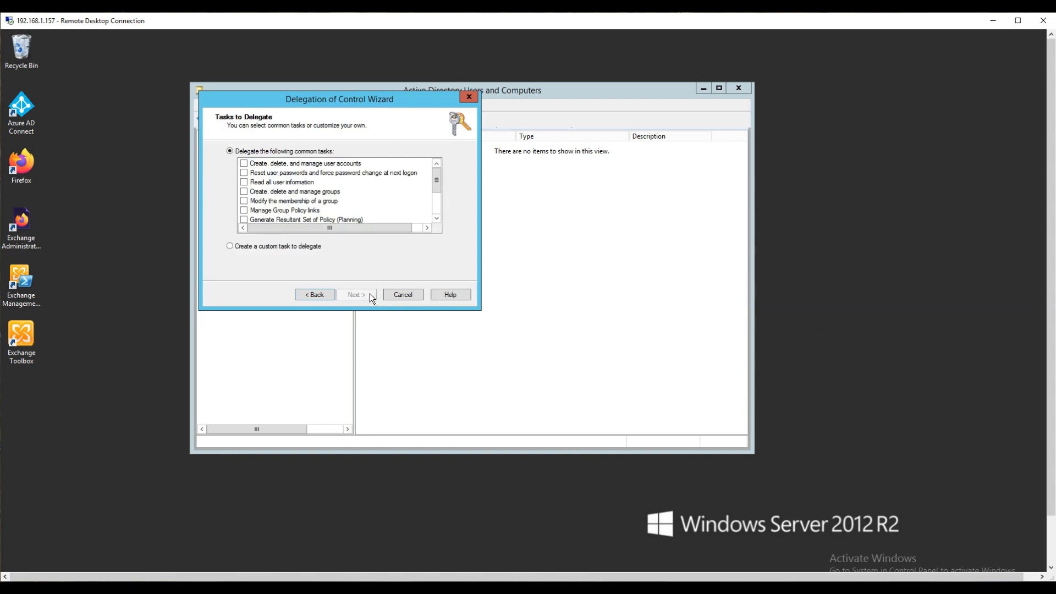
- Create a custom task limited to Computer objects with Full Control and reach the summary
click(313, 247)
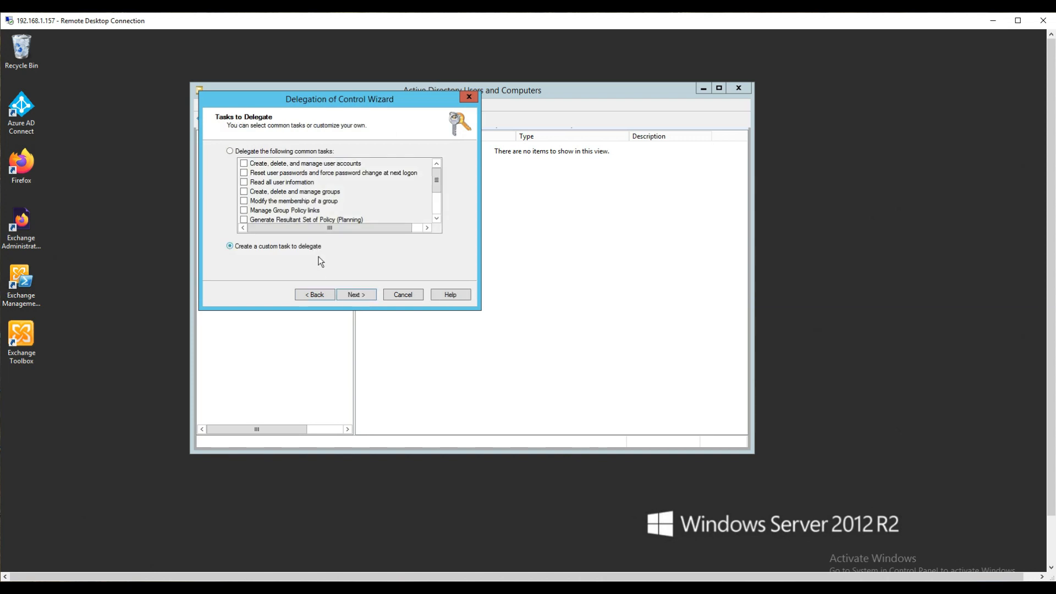
click(357, 294)
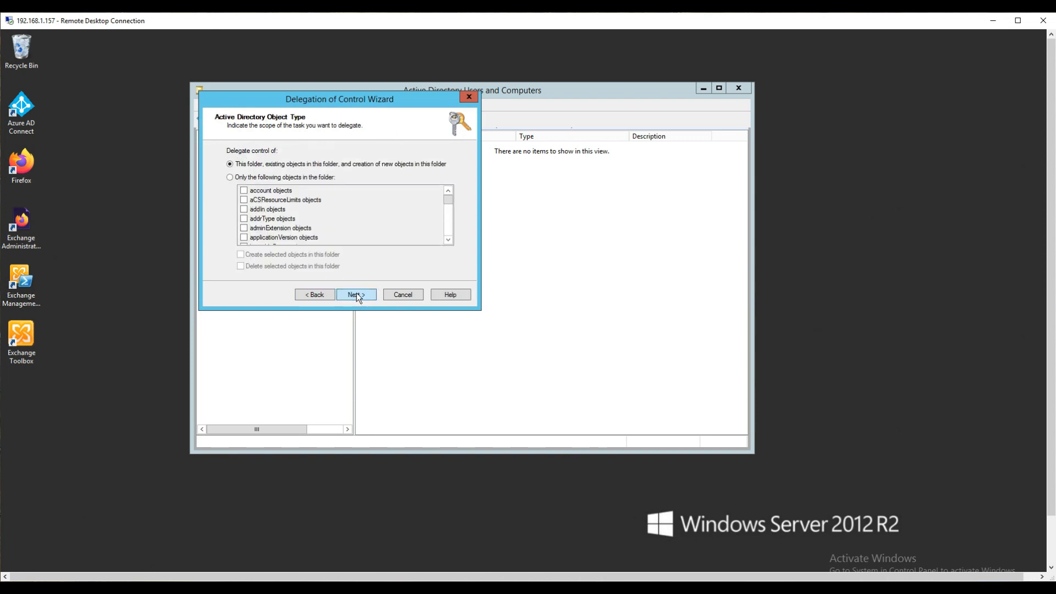
click(300, 177)
click(449, 240)
click(448, 240)
click(448, 240)
click(448, 240)
click(449, 240)
click(448, 240)
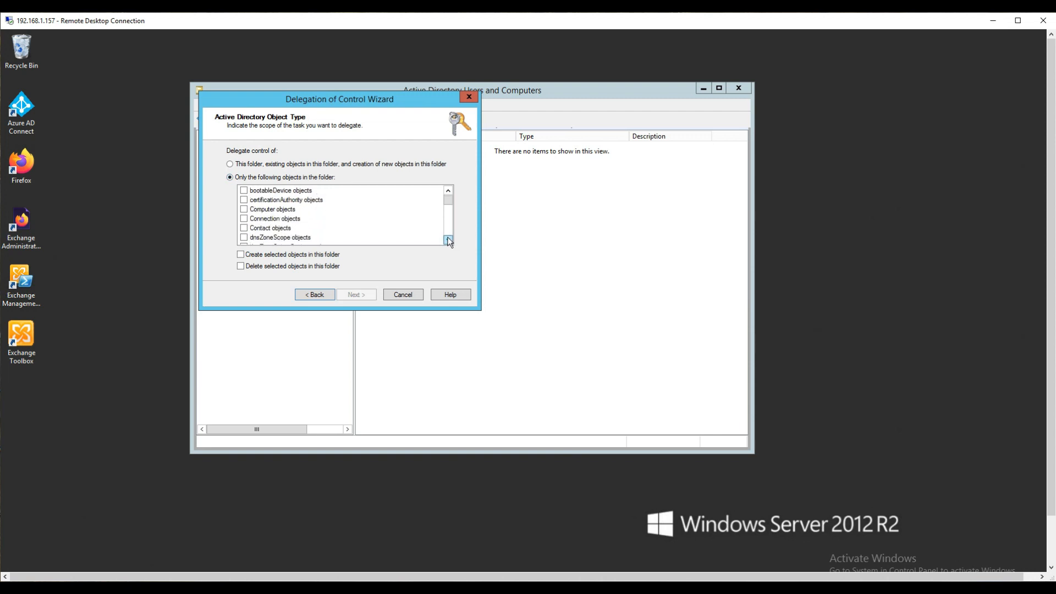
click(244, 210)
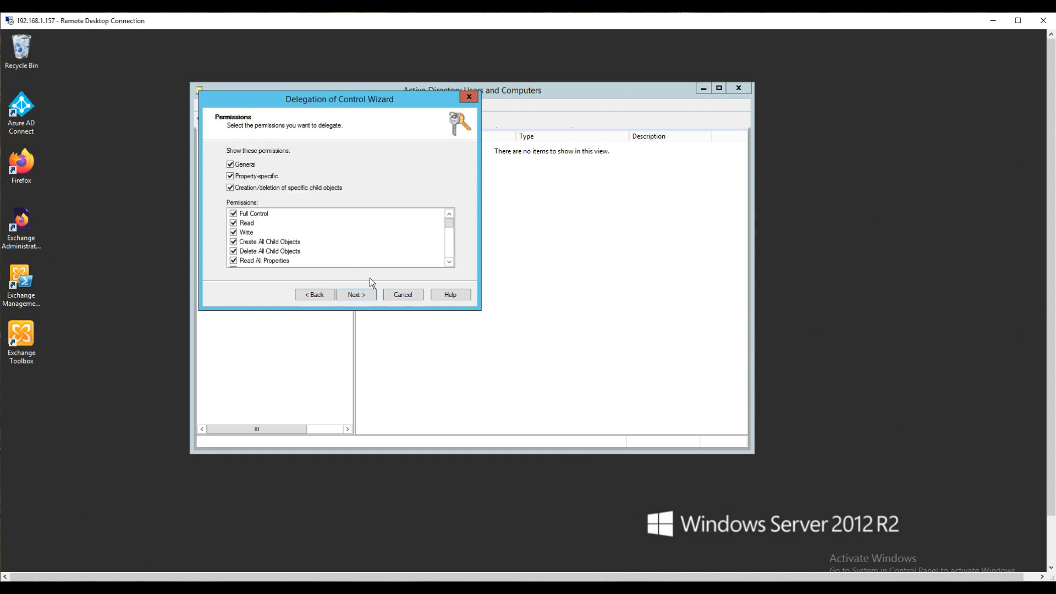
click(374, 293)
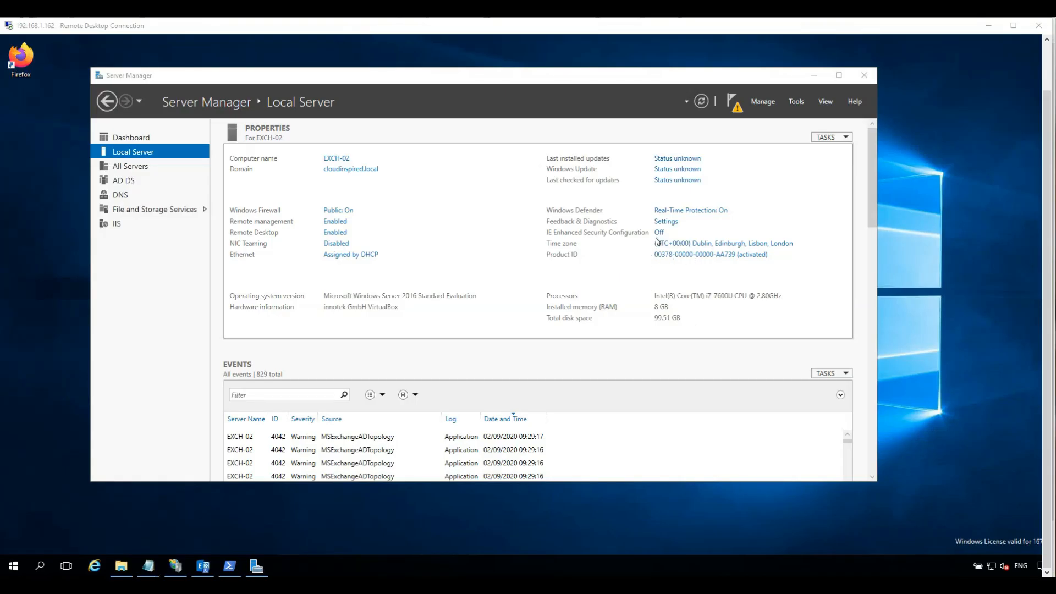
- Confirm IE Enhanced Security is off, accept the licence, install the Intune Connector, and choose Configure Now
click(660, 234)
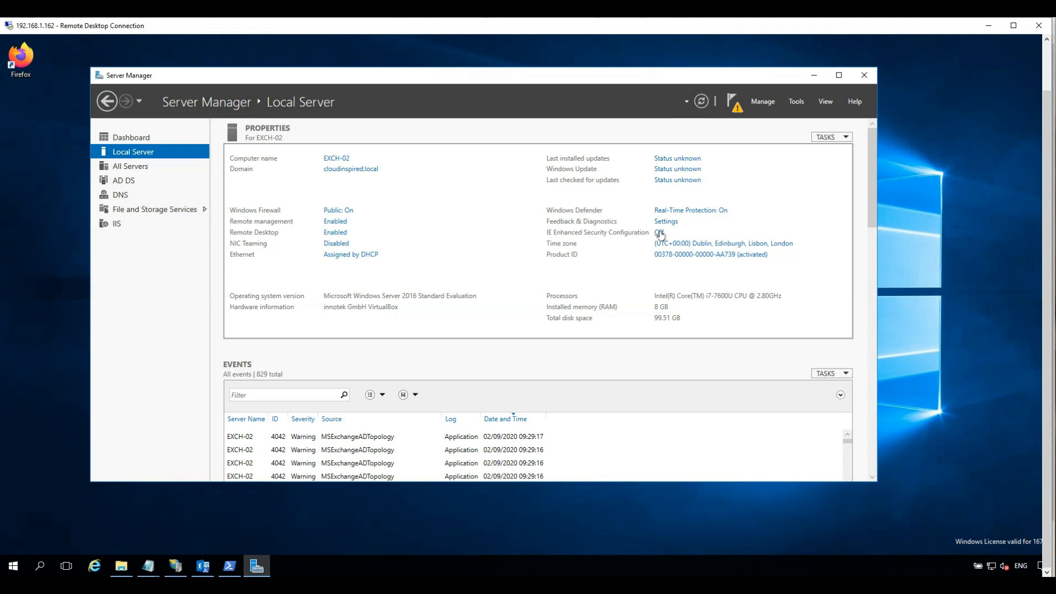
click(659, 234)
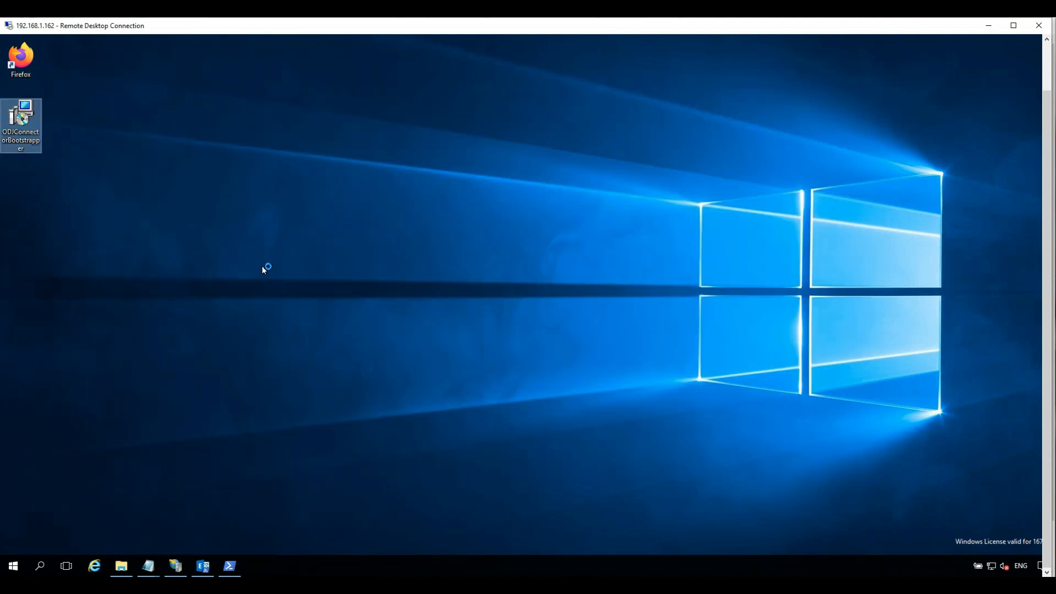
click(557, 323)
click(584, 337)
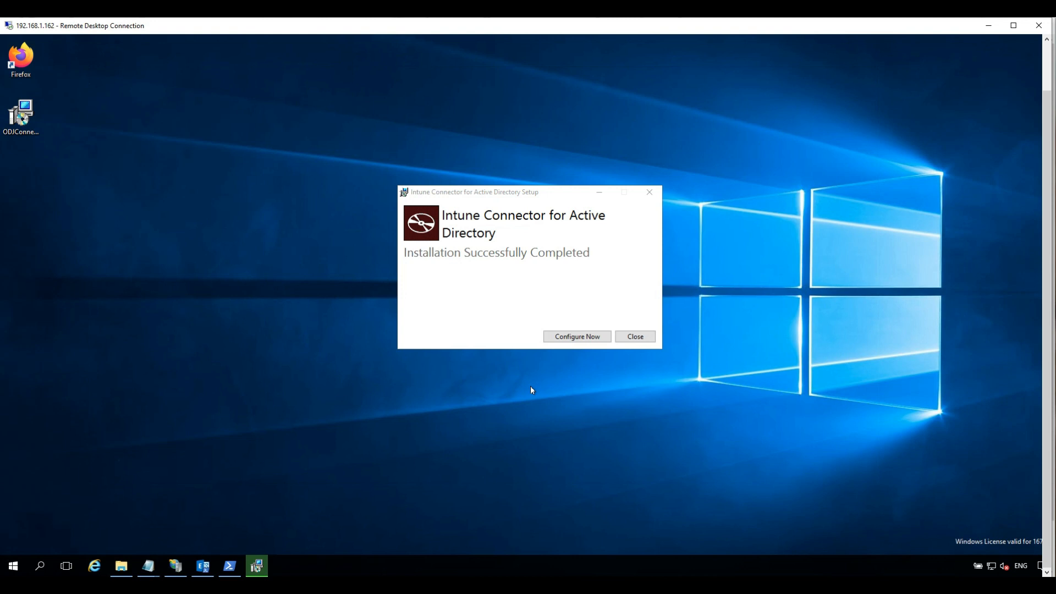
click(572, 337)
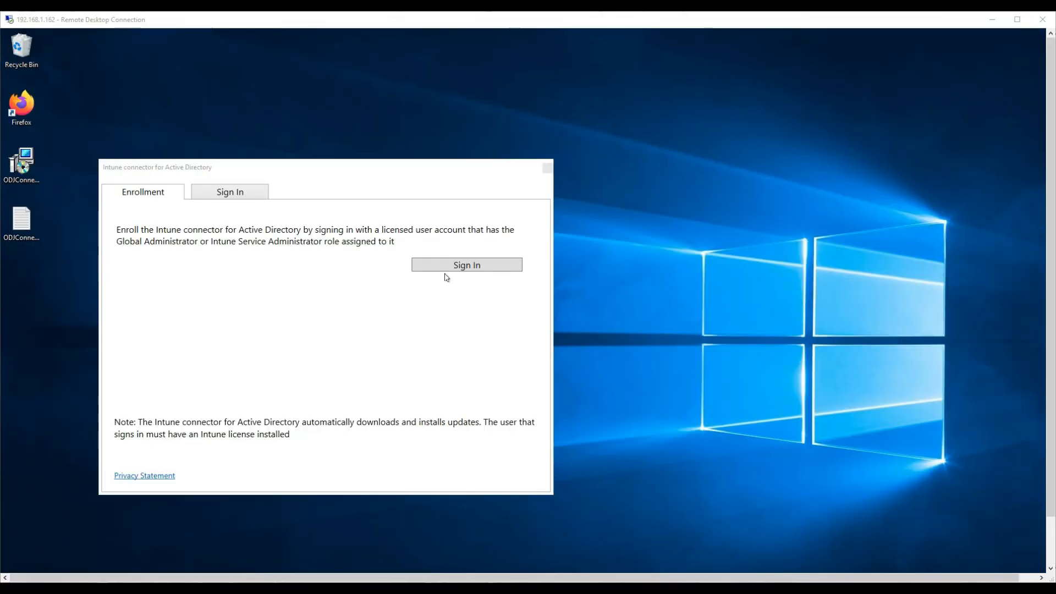
- Sign in with the tenant admin's user name and password, decline saving it, and acknowledge enrollment success
click(469, 263)
click(388, 329)
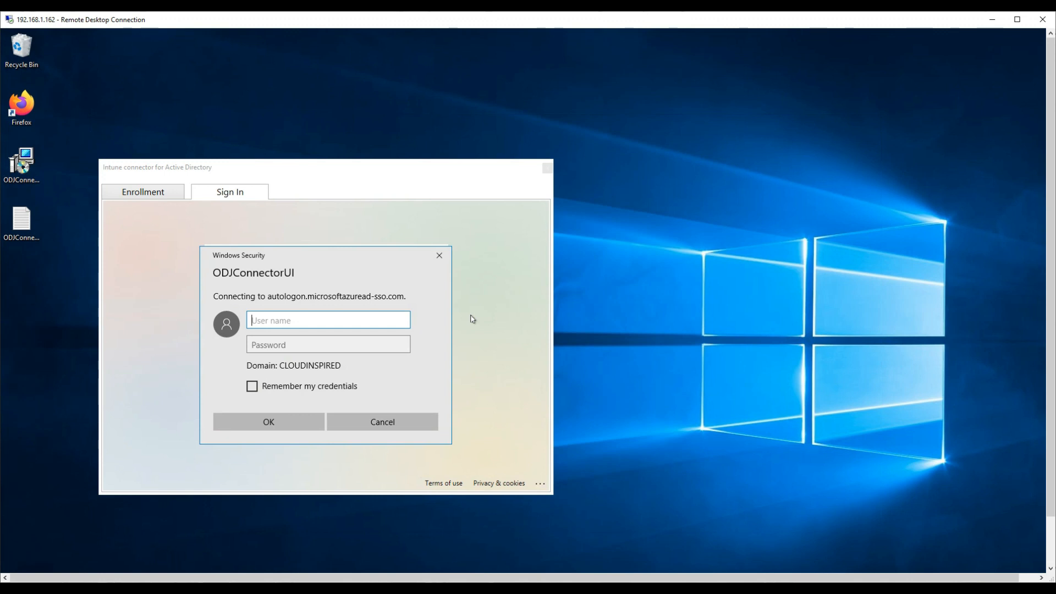
text(cloudadmin)
key(Tab)
text(•••••••••)
click(297, 422)
text(•••••••••)
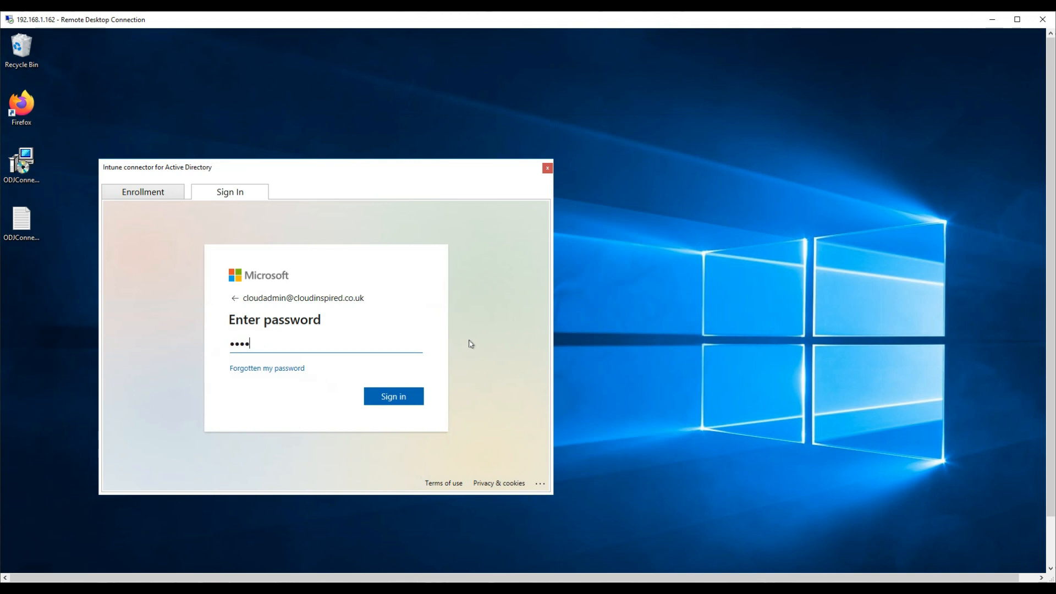
click(404, 397)
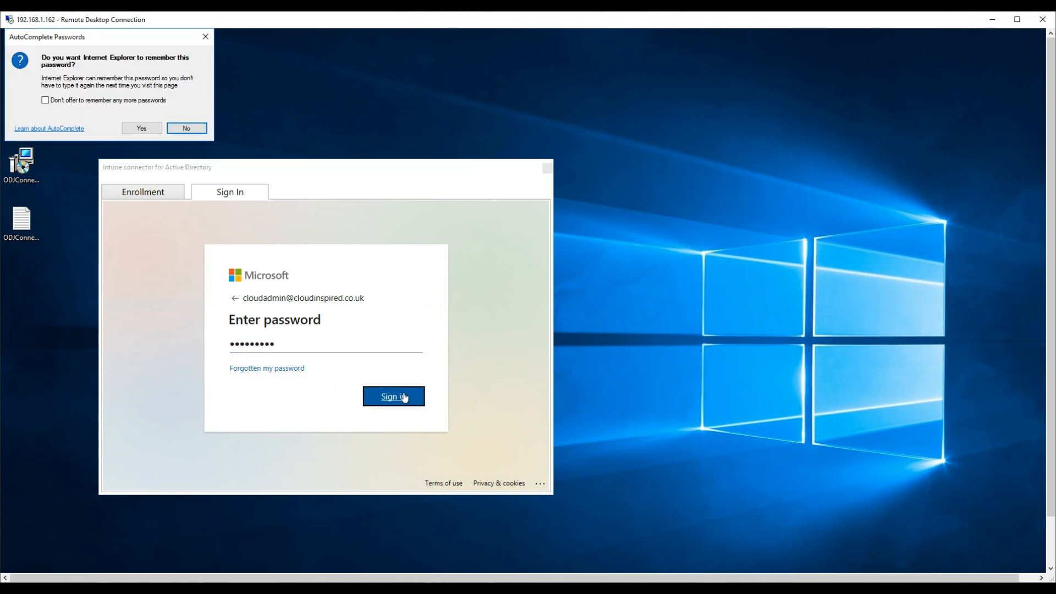
click(187, 128)
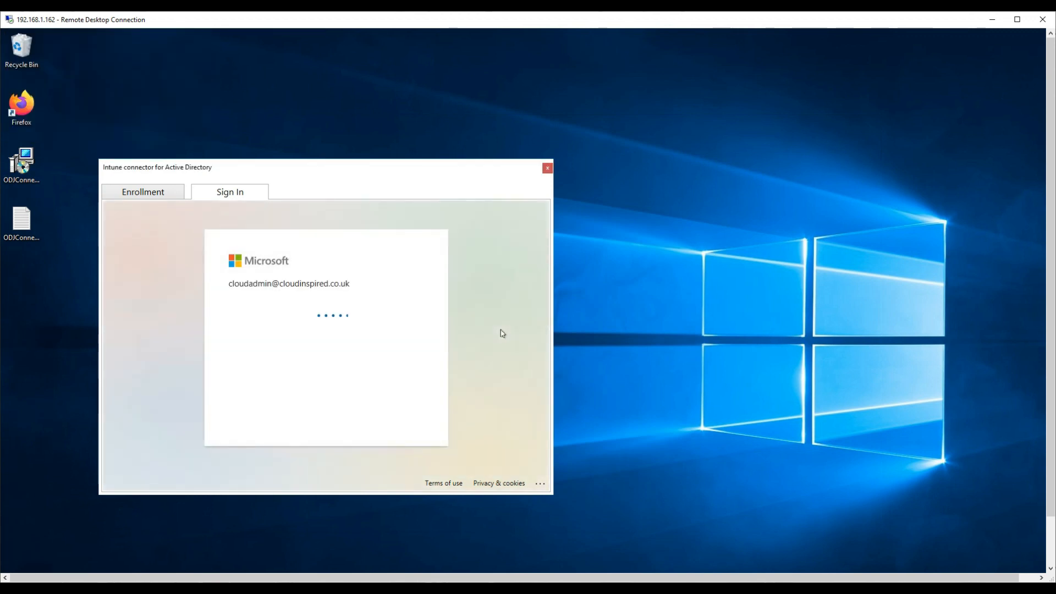
click(392, 403)
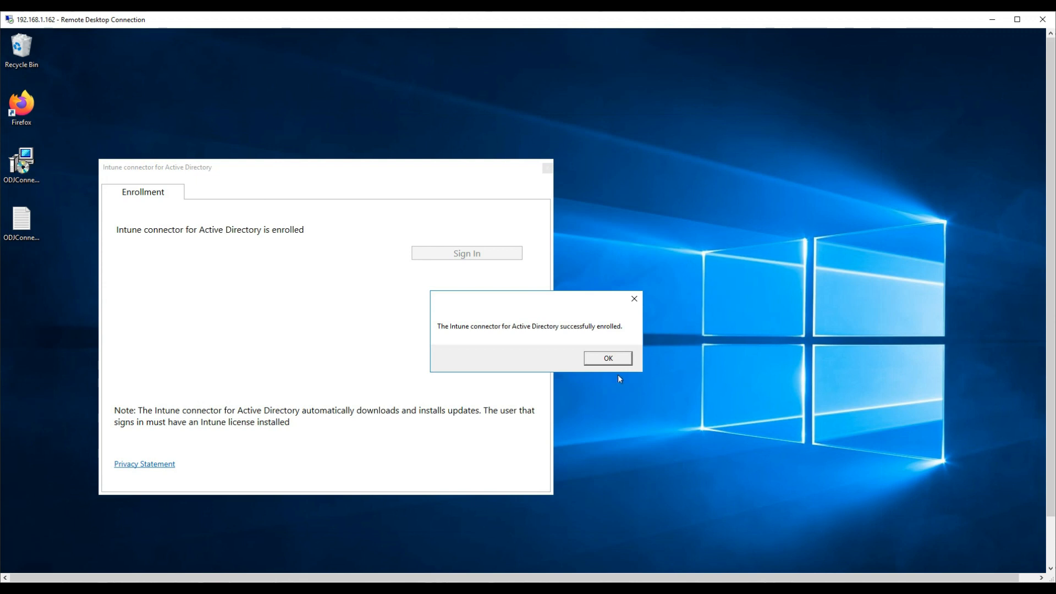
click(619, 358)
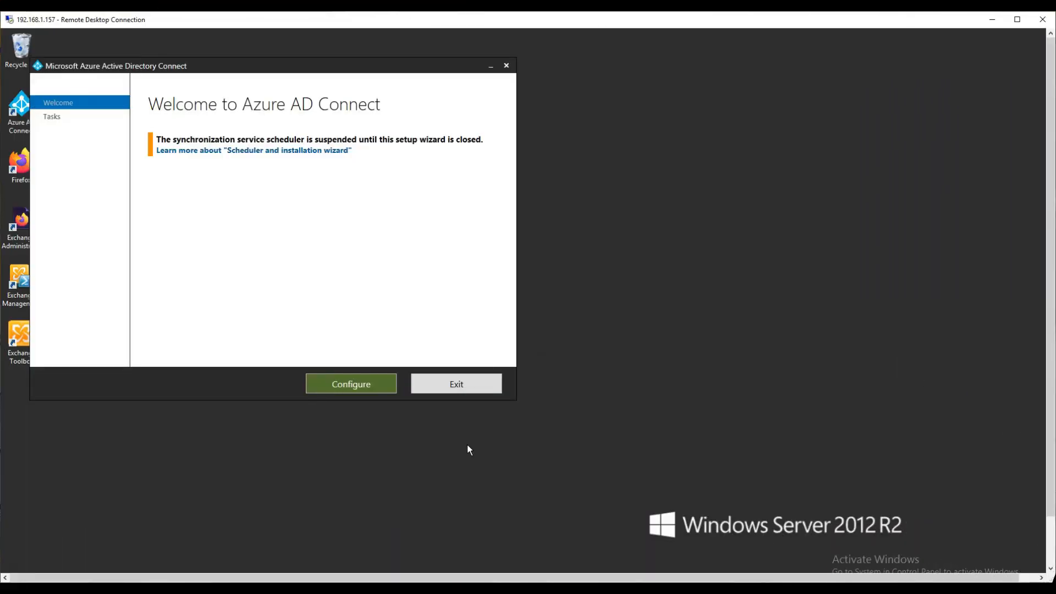
- Choose Configure device options in Azure AD Connect and advance to the Azure AD connection page
drag(402, 68, 547, 79)
click(465, 396)
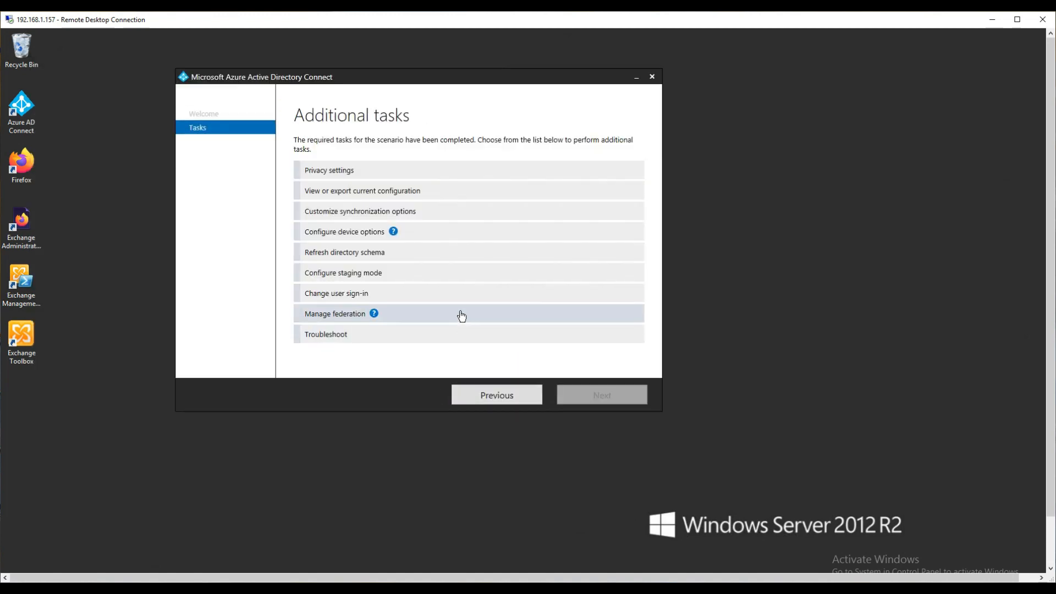
click(360, 237)
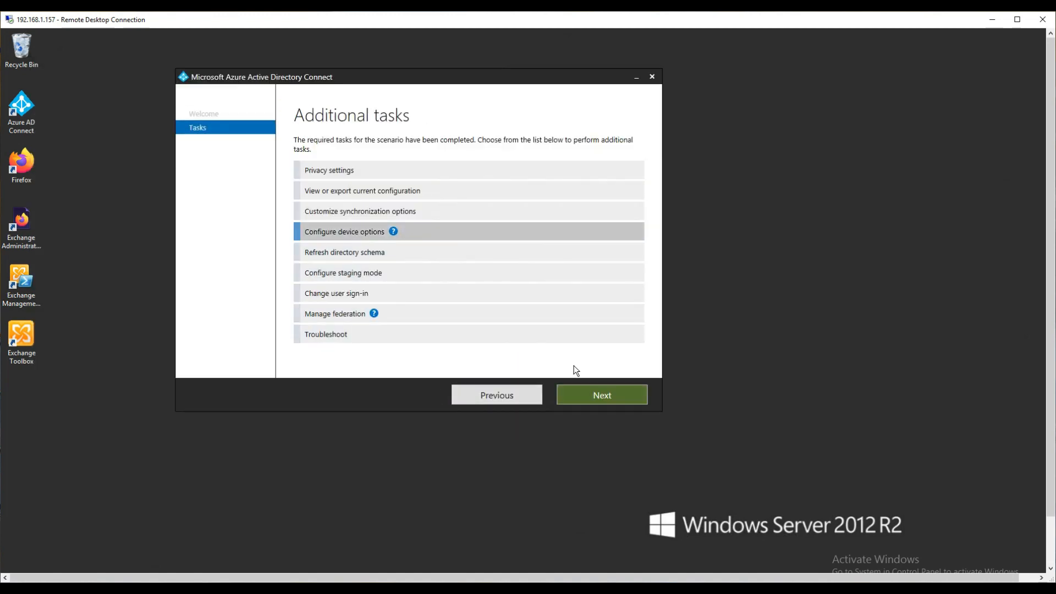
click(594, 392)
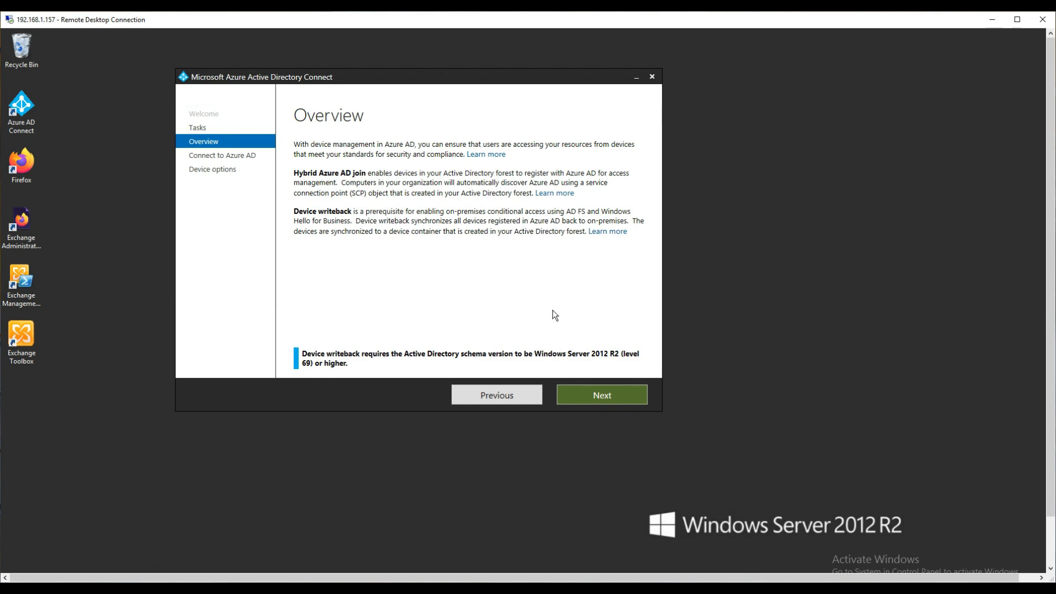
click(616, 394)
- Sign in to Azure AD, pick Configure Hybrid Azure AD join, and tick Windows 10 or later devices
key(Tab)
text(*********)
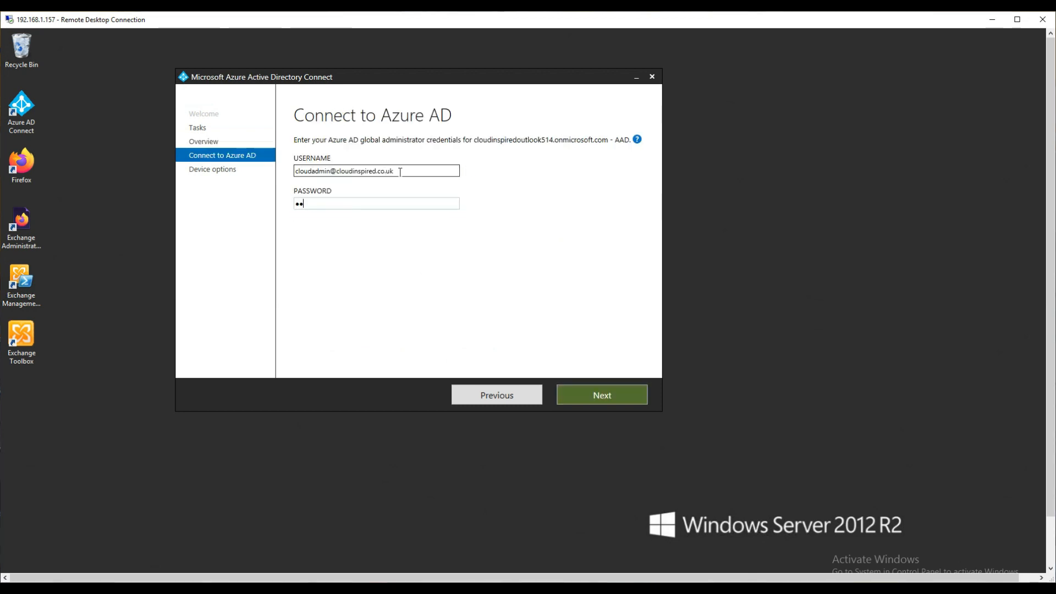
key(Return)
text(**********)
click(596, 257)
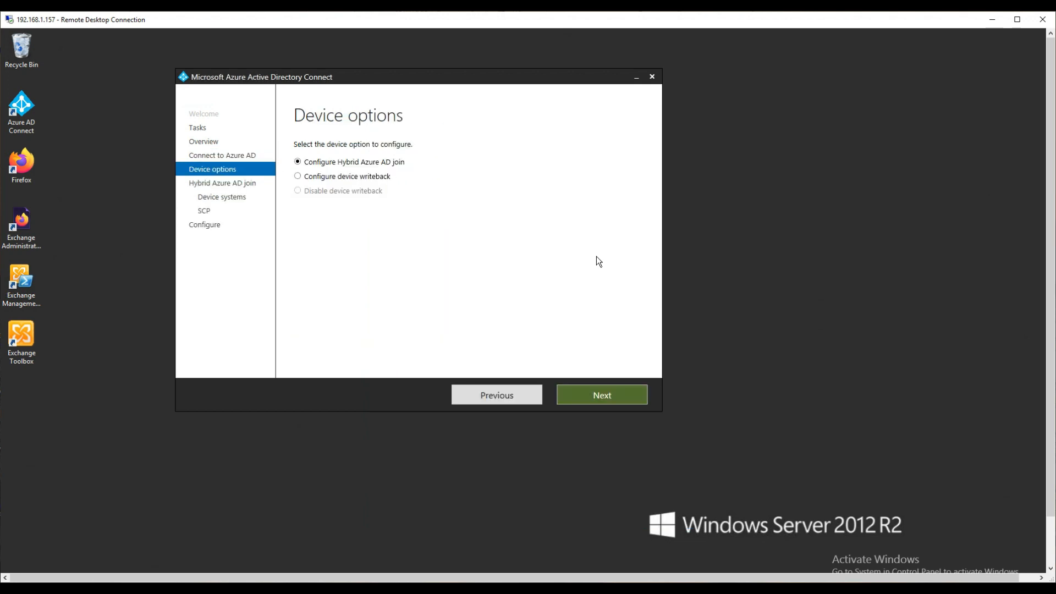
click(577, 399)
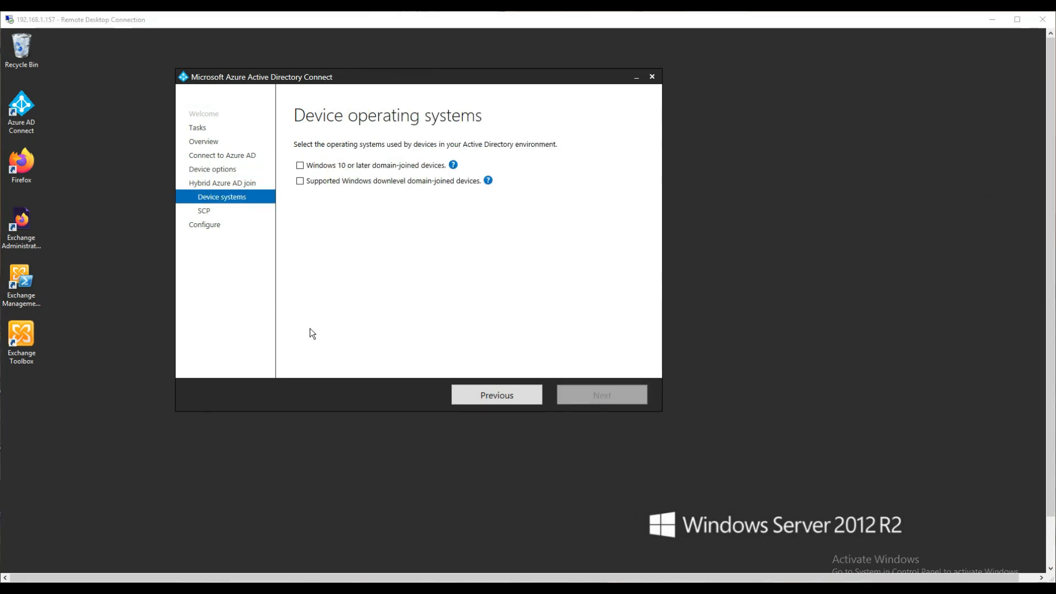
click(300, 165)
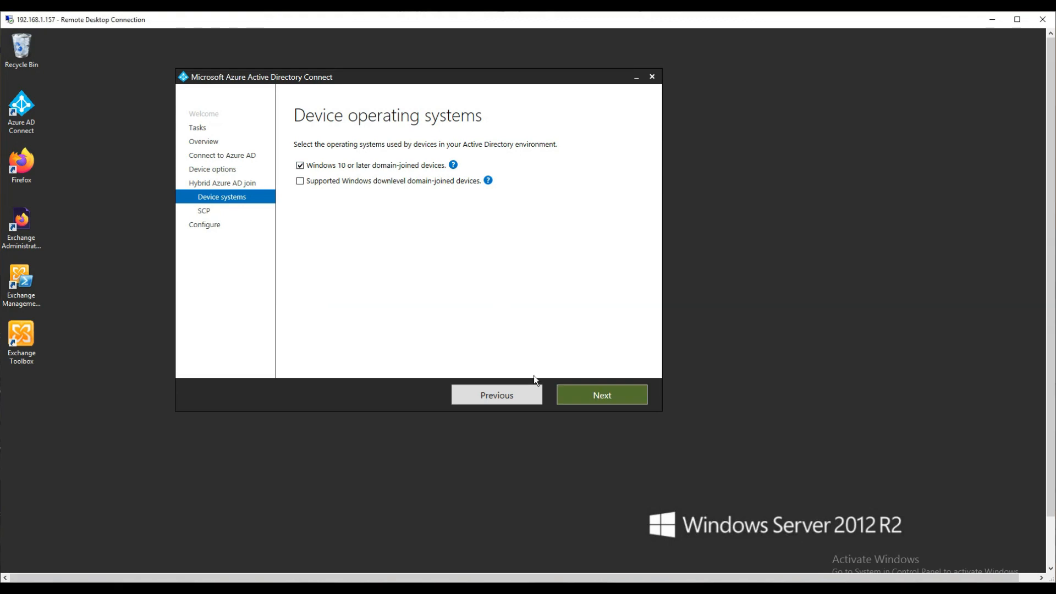
- Tick cloudinspired.local, use Azure Active Directory authentication, add Enterprise Admin credentials, and apply the SCP
click(582, 402)
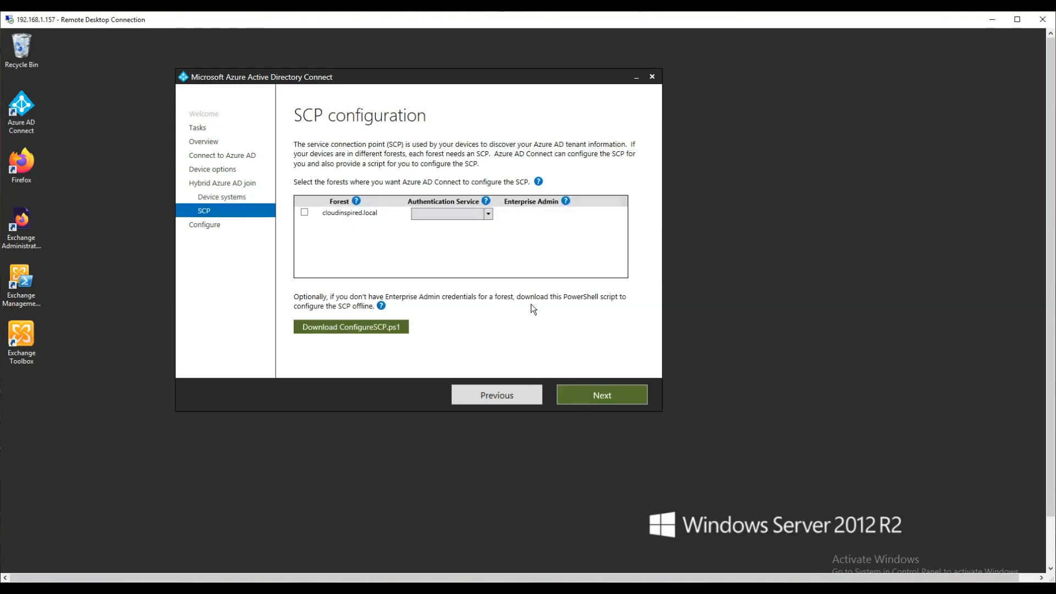
click(305, 212)
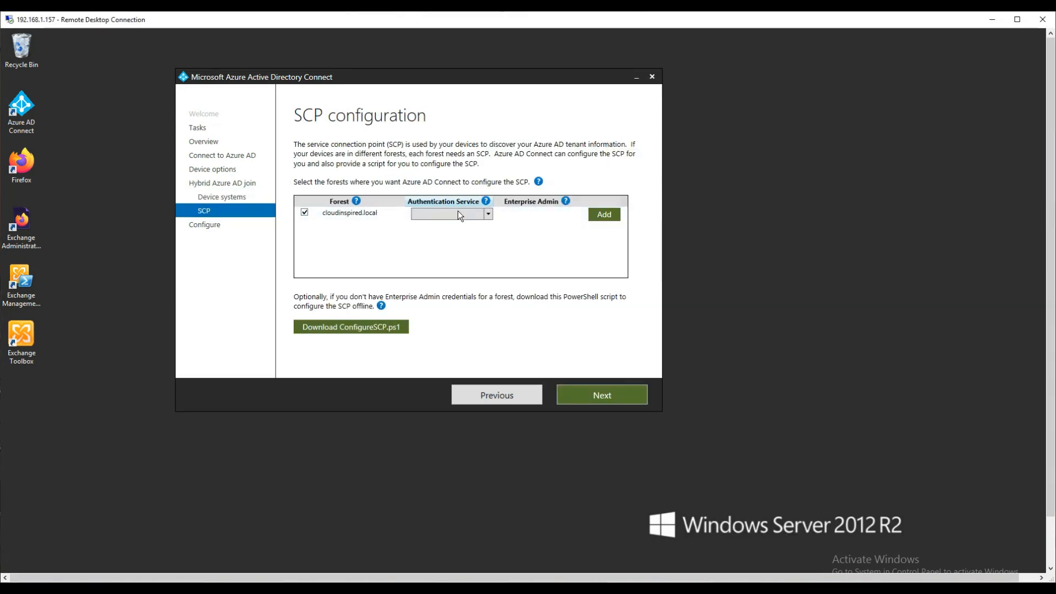
click(460, 214)
click(473, 229)
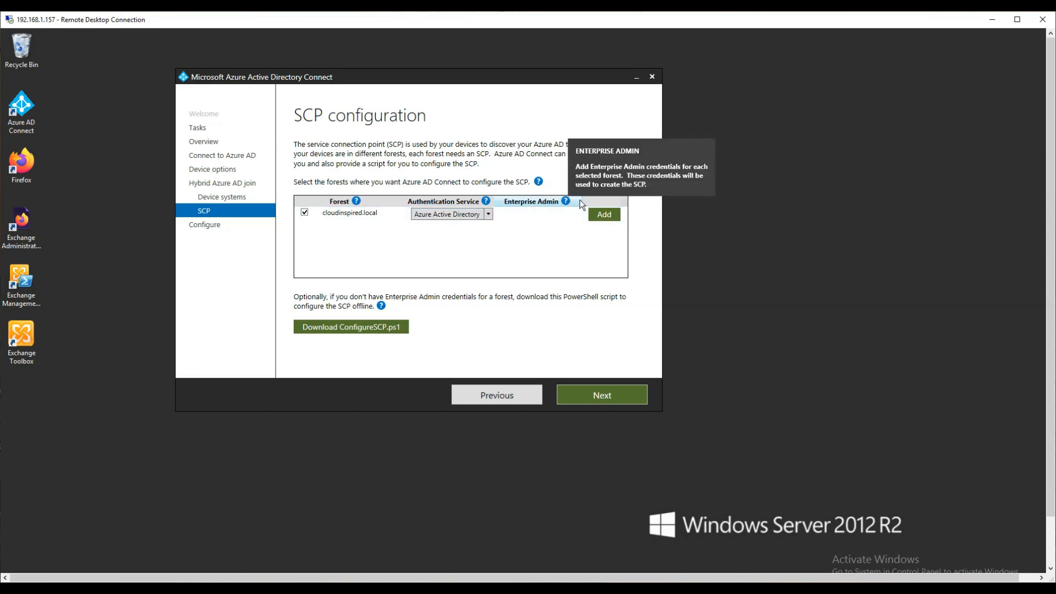
click(593, 214)
text(Administrator)
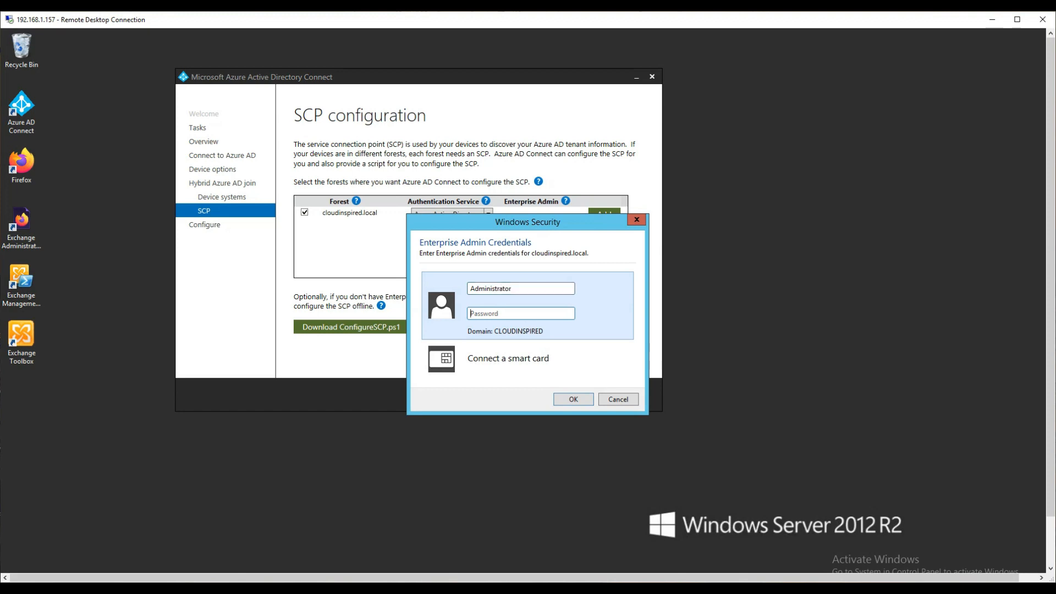
text(P)
key(Return)
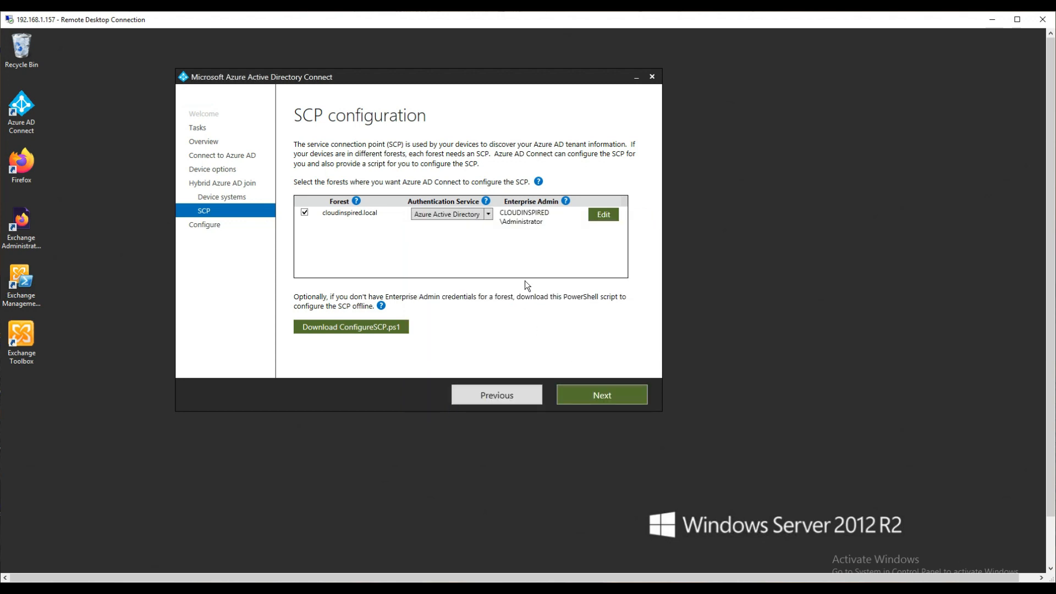
click(579, 399)
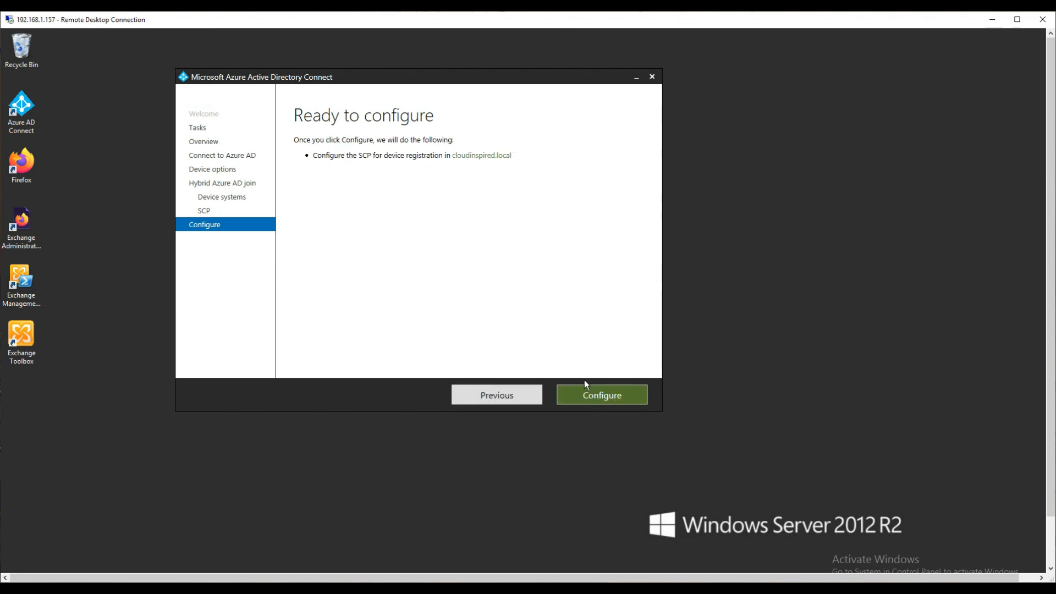
click(587, 392)
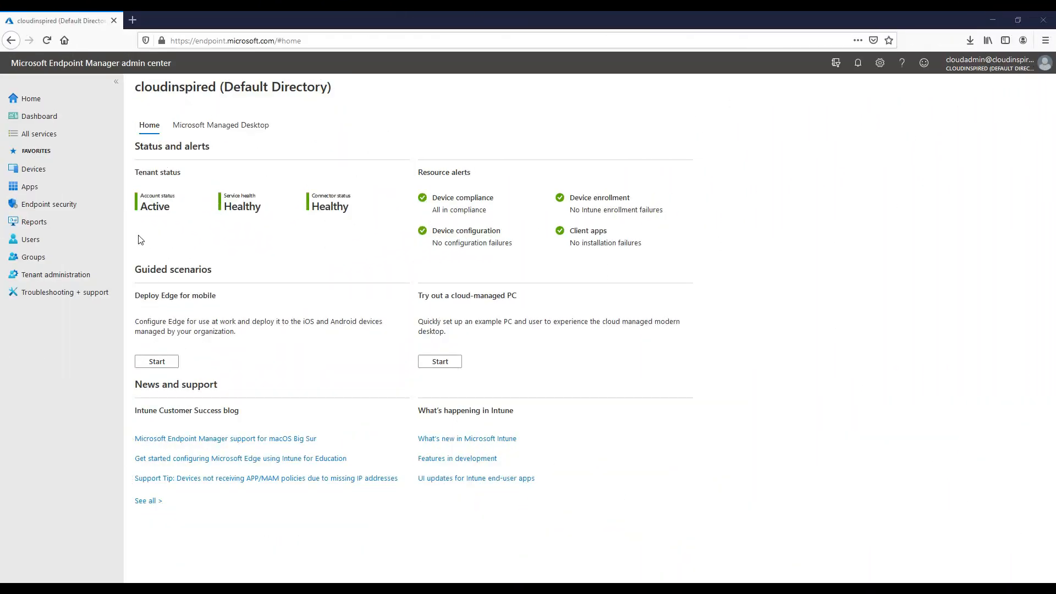
- Create a new group named DeviceGRP with DeviceGRP as its description
click(59, 259)
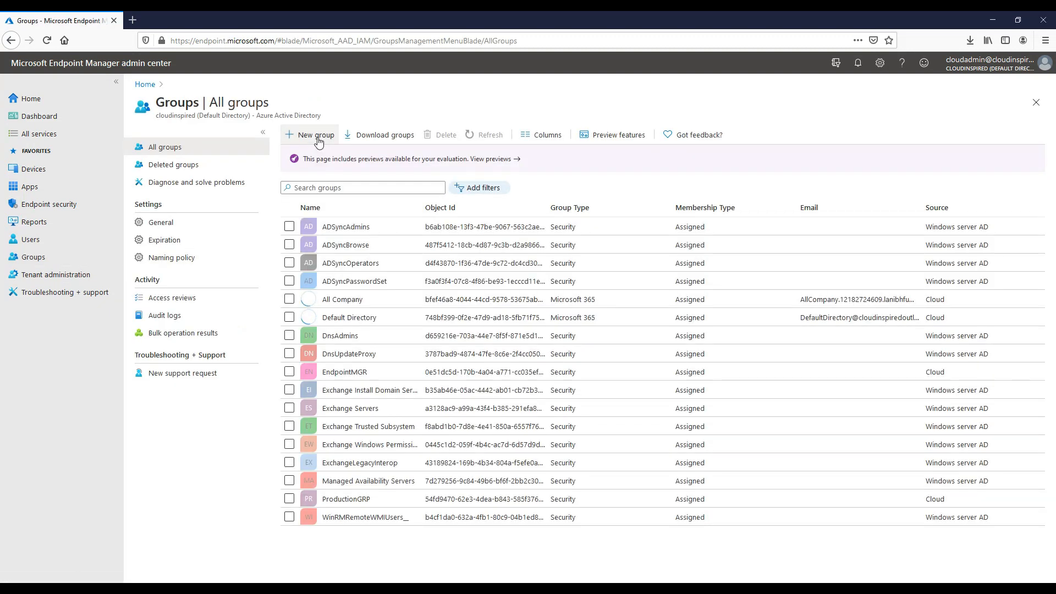
click(318, 138)
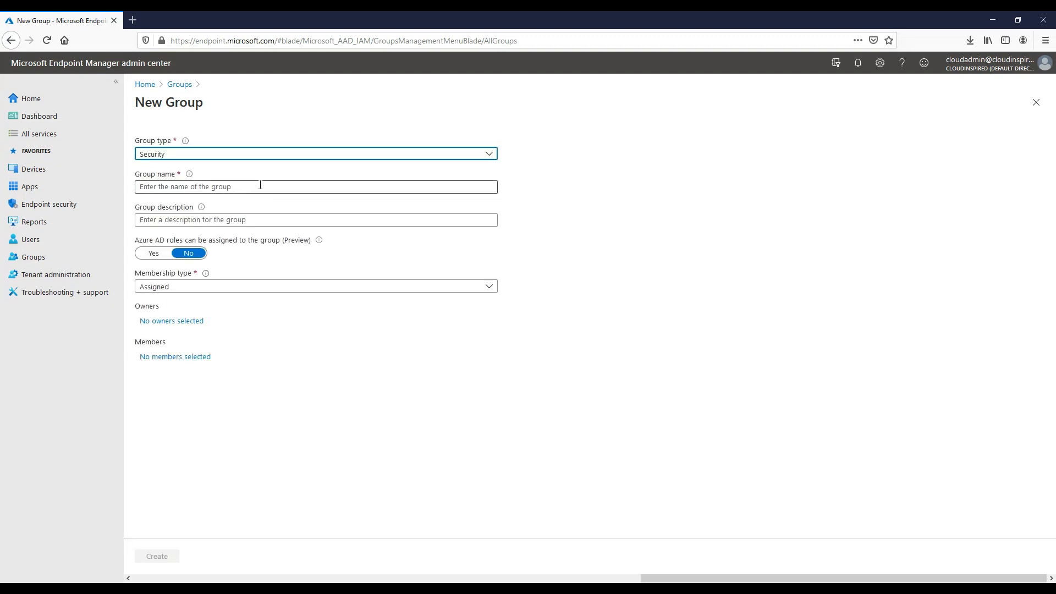
click(261, 186)
text(de)
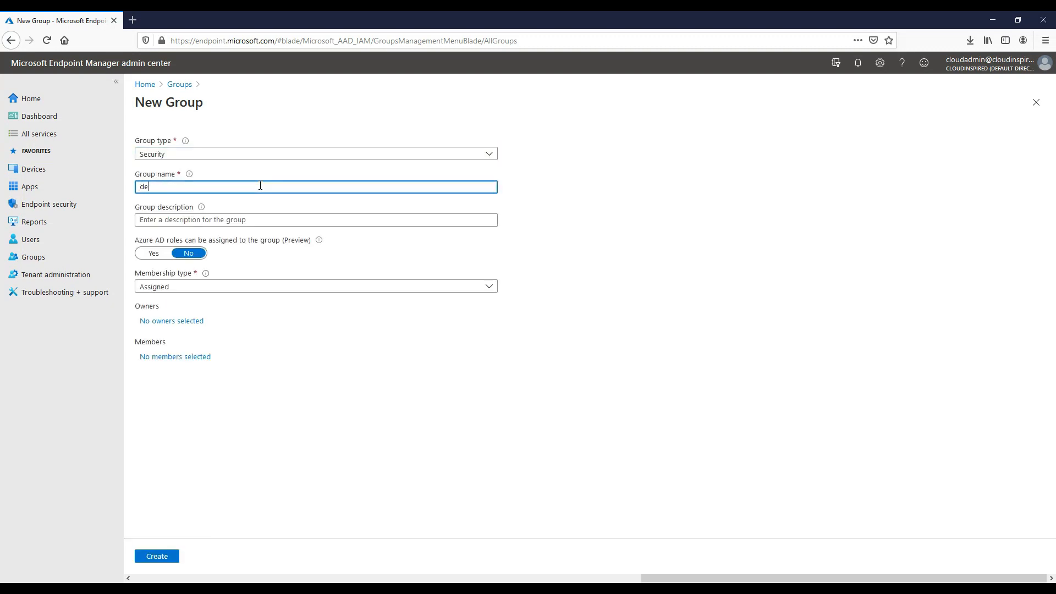
key(BackSpace)
text(D)
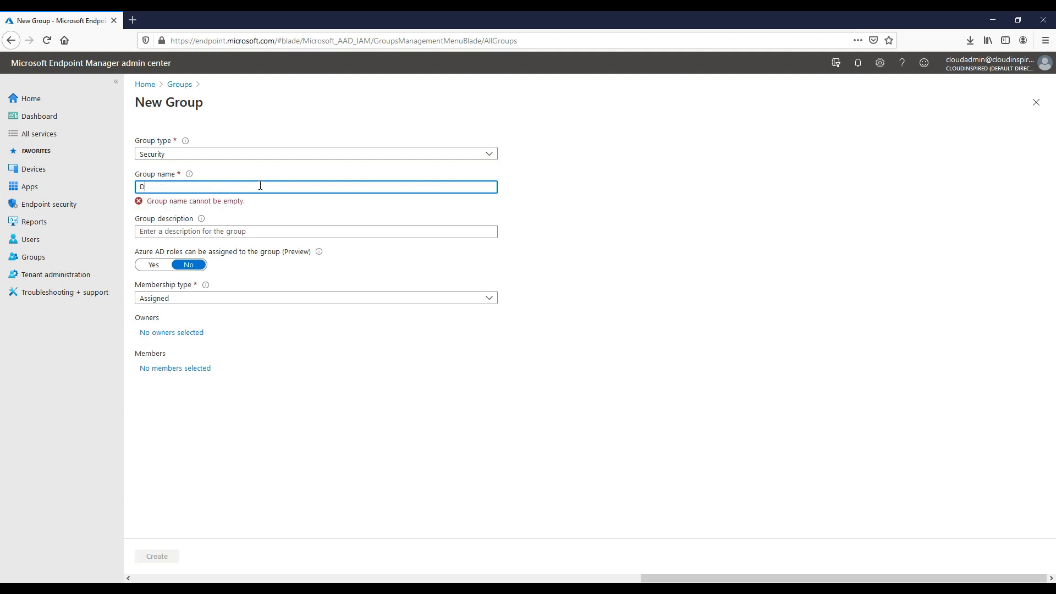
text(eviceGRP)
key(ctrl+a)
key(ctrl+c)
click(318, 220)
key(ctrl+v)
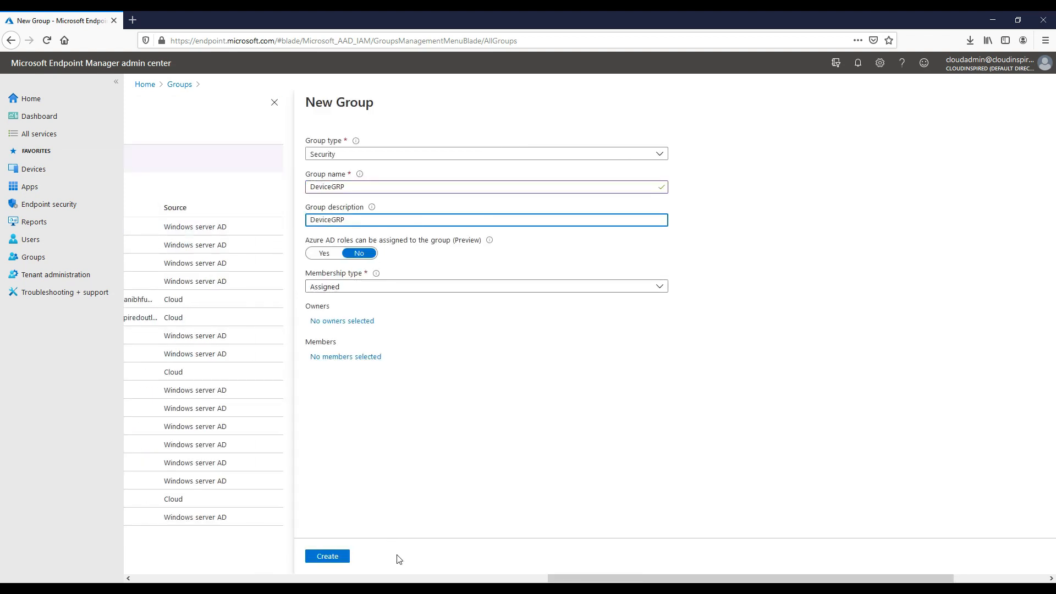
- Set the membership type to Dynamic Device and open the dynamic query rules
drag(556, 579, 649, 578)
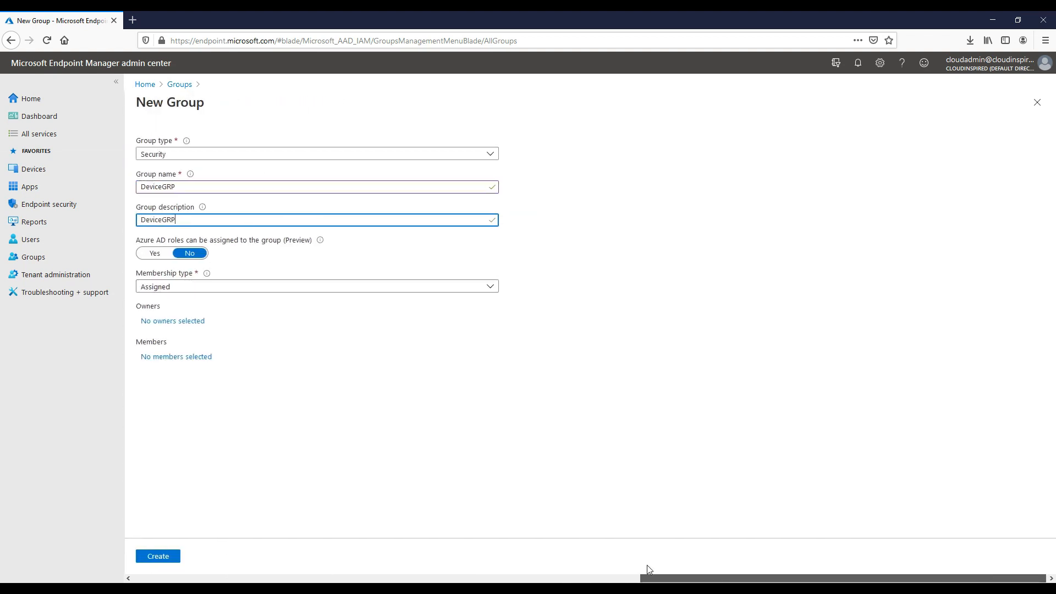
click(187, 286)
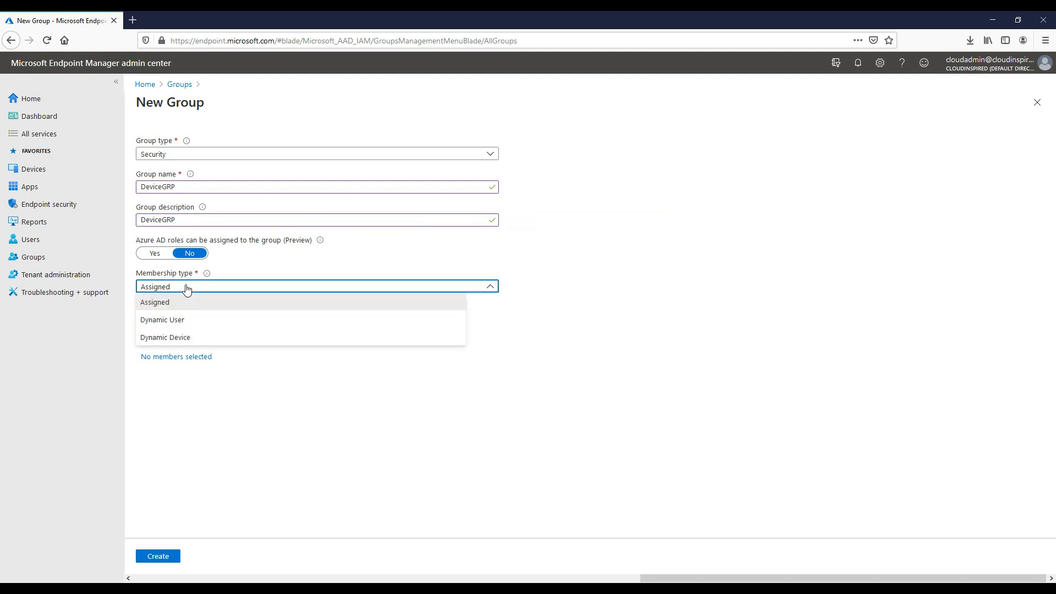
click(206, 339)
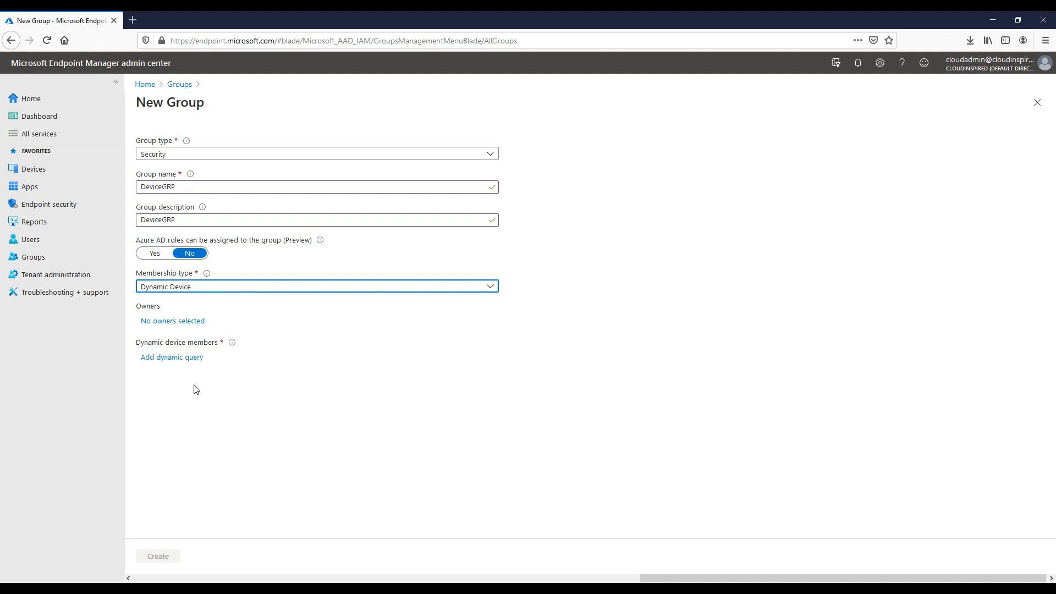
click(171, 357)
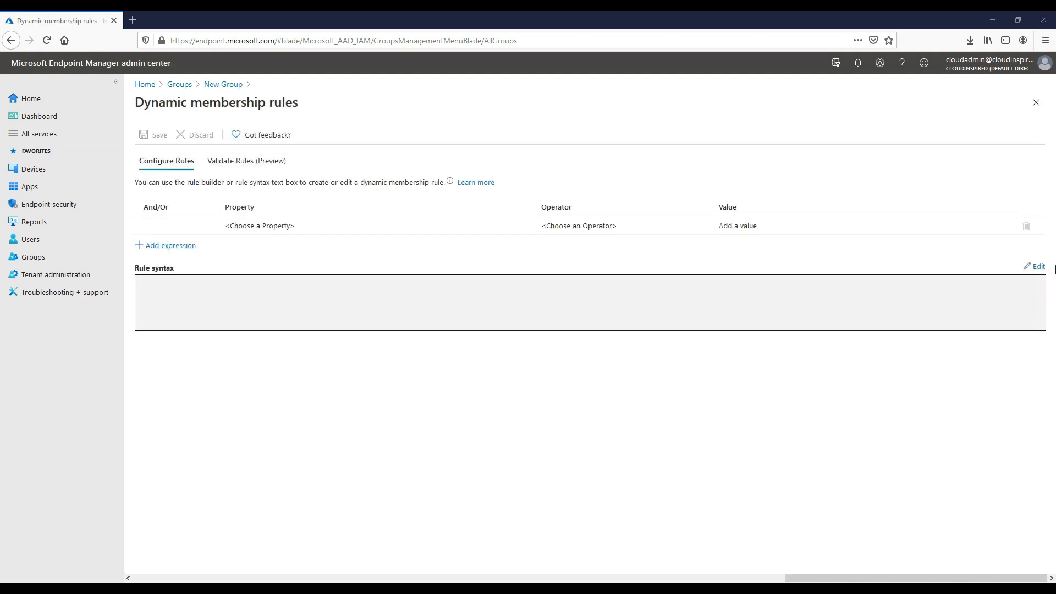
- Set the rule syntax to (device.devicePhysicalIDs -any _ -contains "[ZTDId]") and save it
click(1038, 267)
click(659, 206)
key(ctrl+v)
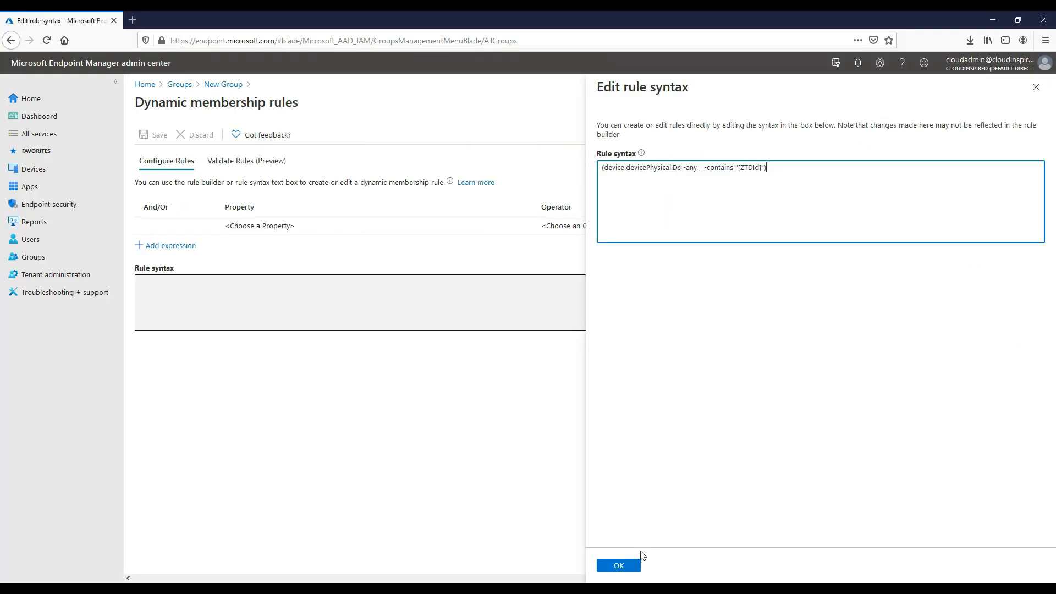
click(635, 562)
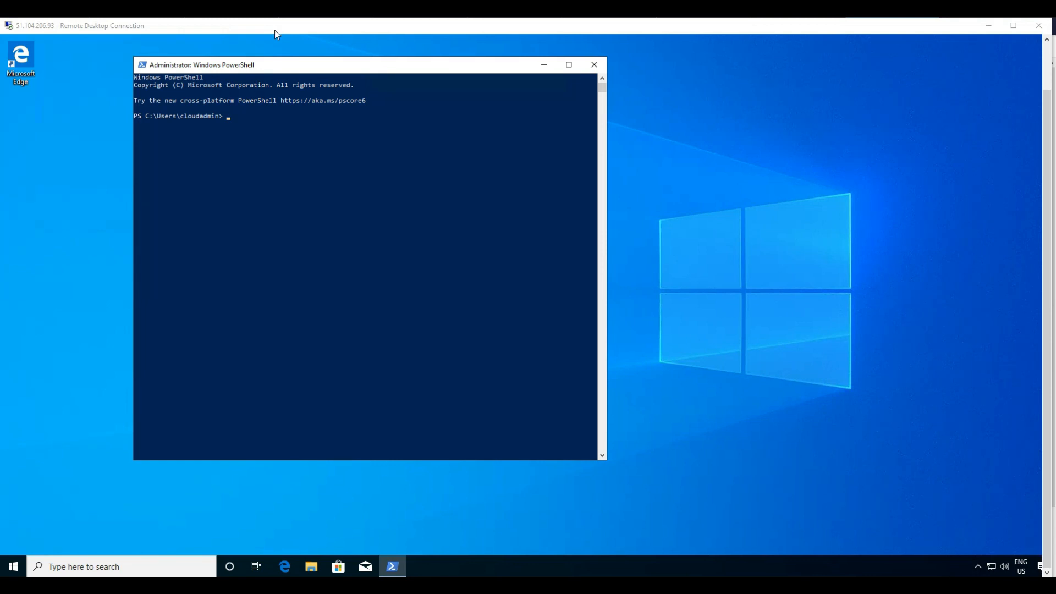
- Install the Get-WindowsAutoPilotInfo script, answering Y to the PATH and NuGet prompts and A to the repository prompt
key(ctrl+v)
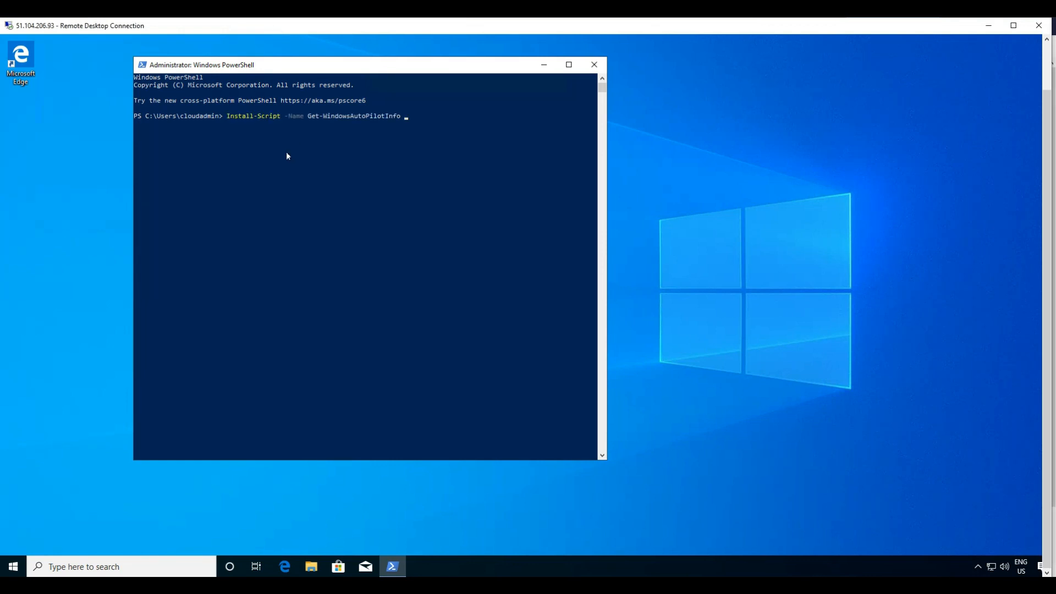
key(Return)
text(Y)
key(Return)
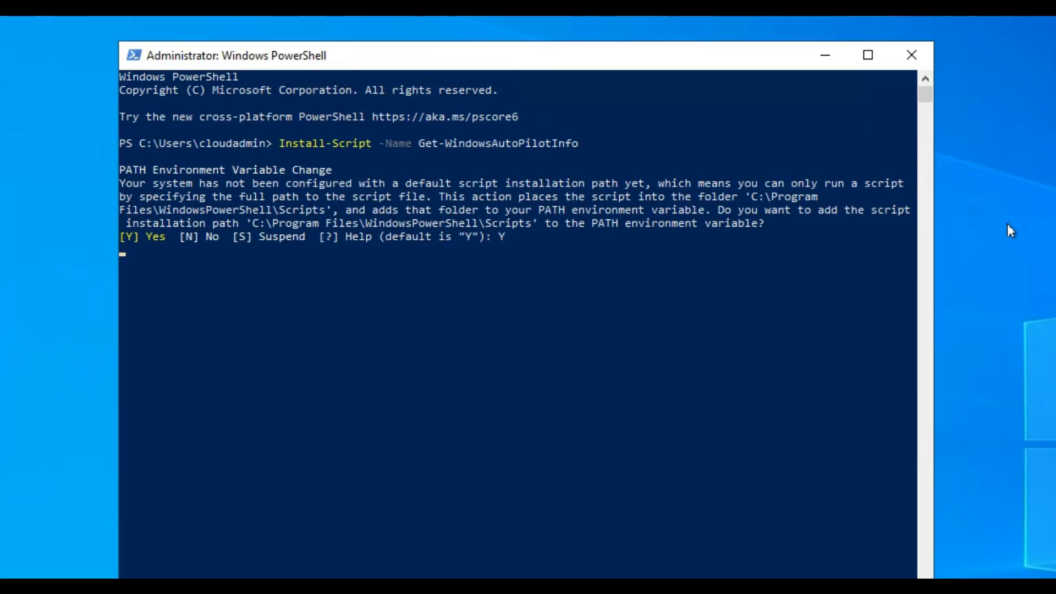
text(Y)
key(Return)
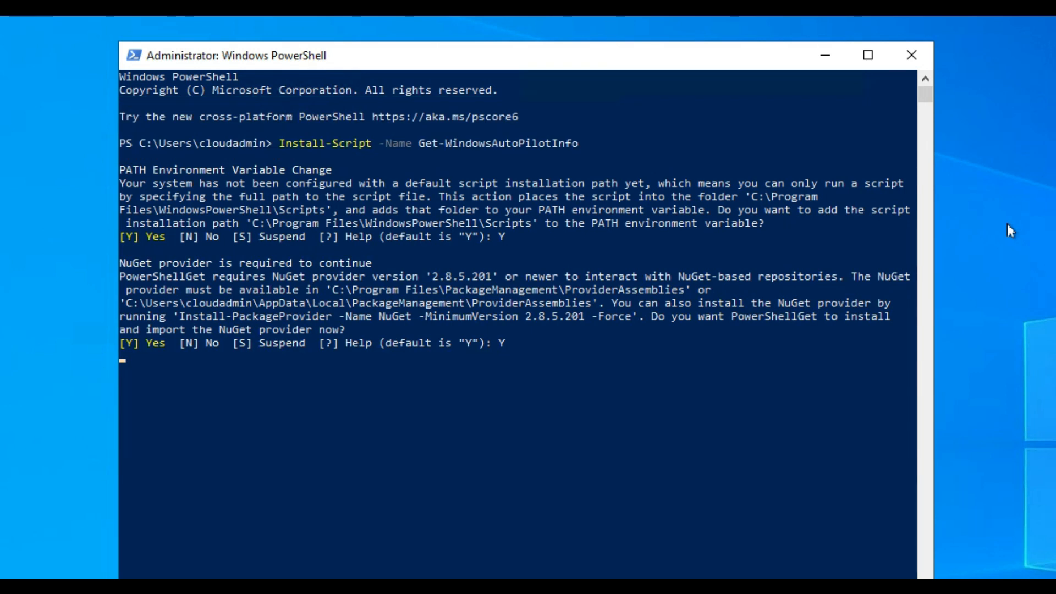
text(A)
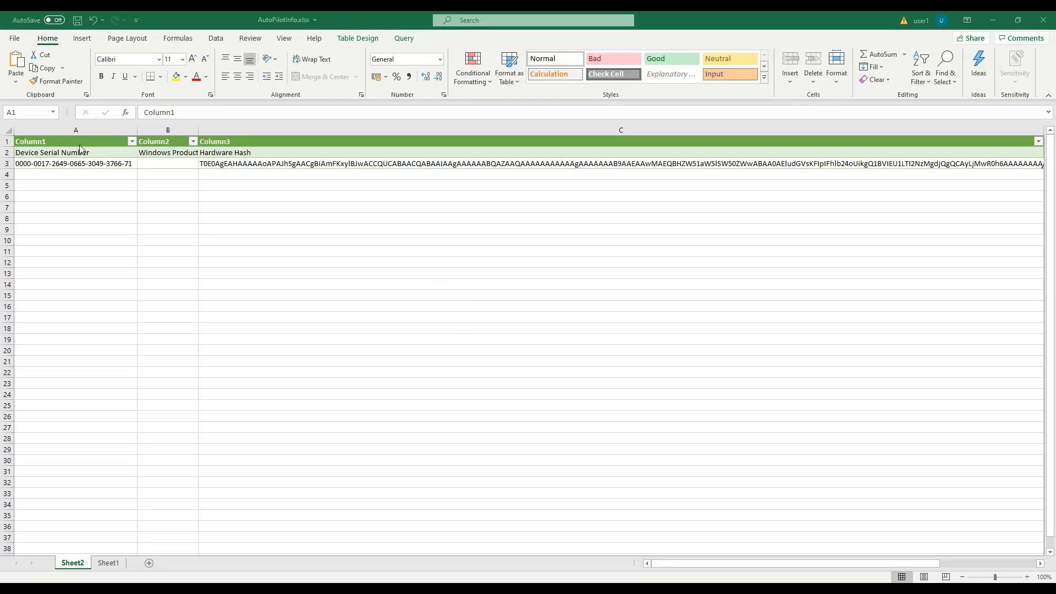
- Select the Device Serial Number header row, cells A2 to C2, in the exported AutoPilotInfo.csv
click(102, 153)
drag(211, 154, 116, 156)
click(94, 156)
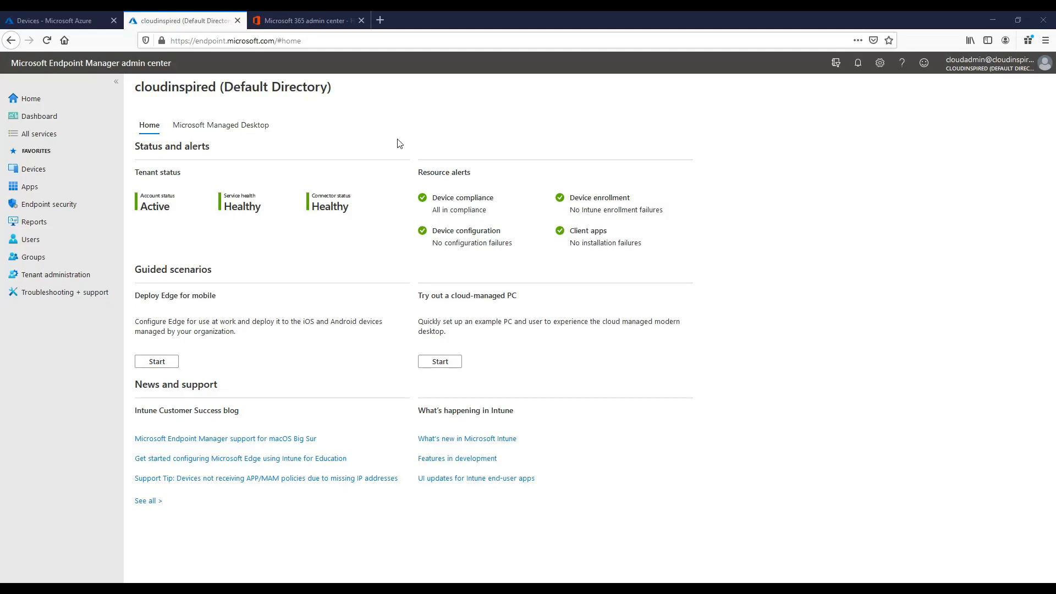
- Start a new Windows PC Autopilot deployment profile from the Windows Autopilot devices area
click(73, 169)
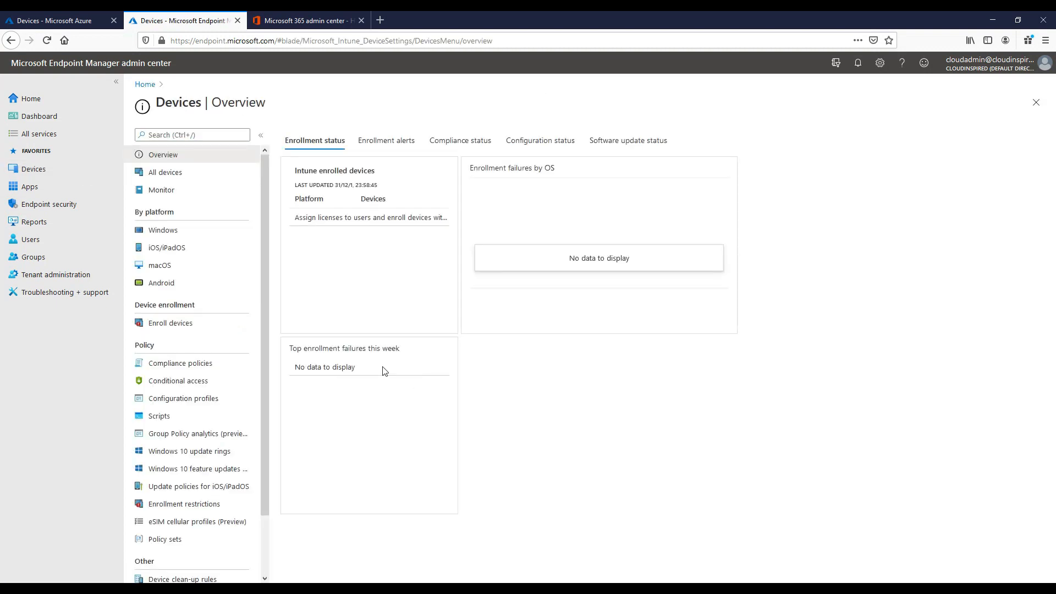
click(228, 328)
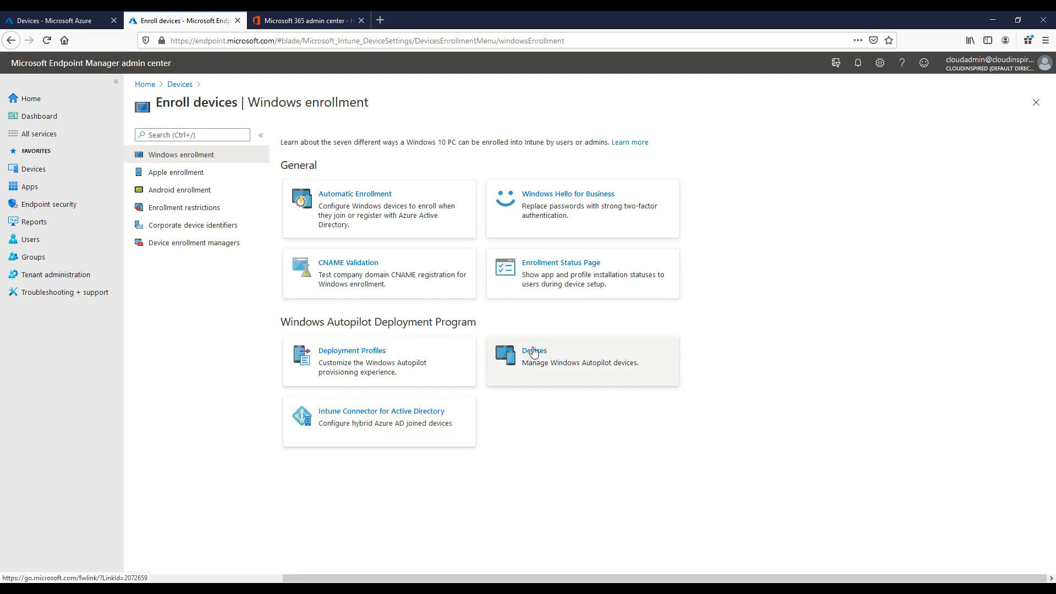
click(533, 352)
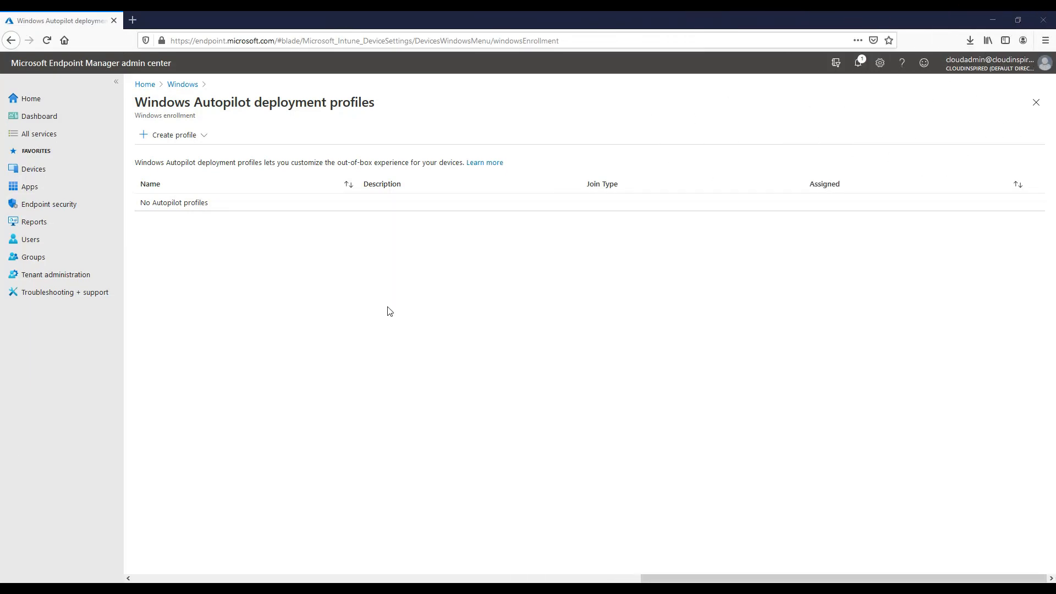
click(185, 138)
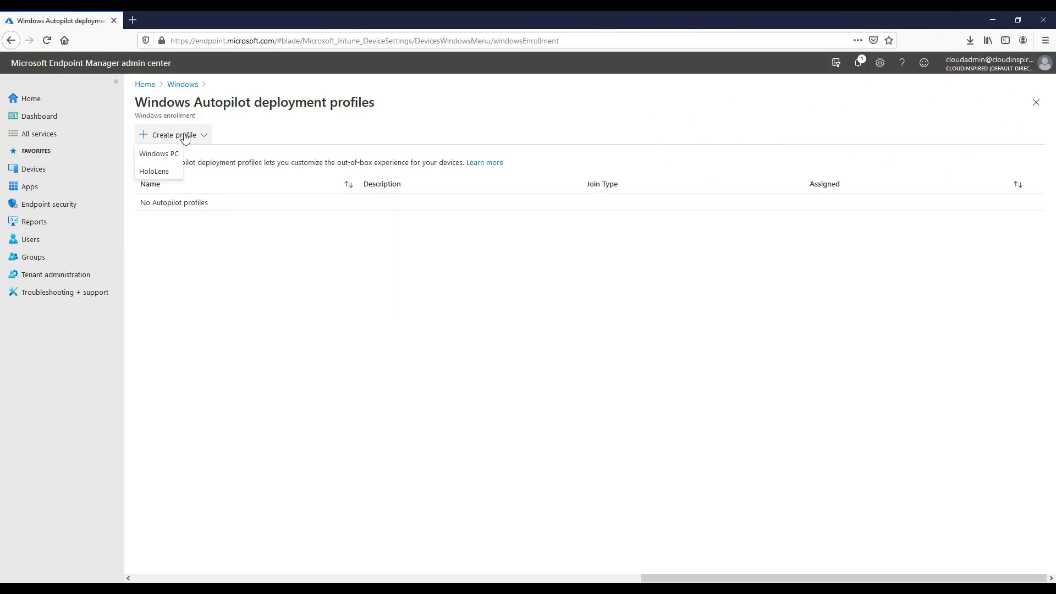
click(177, 160)
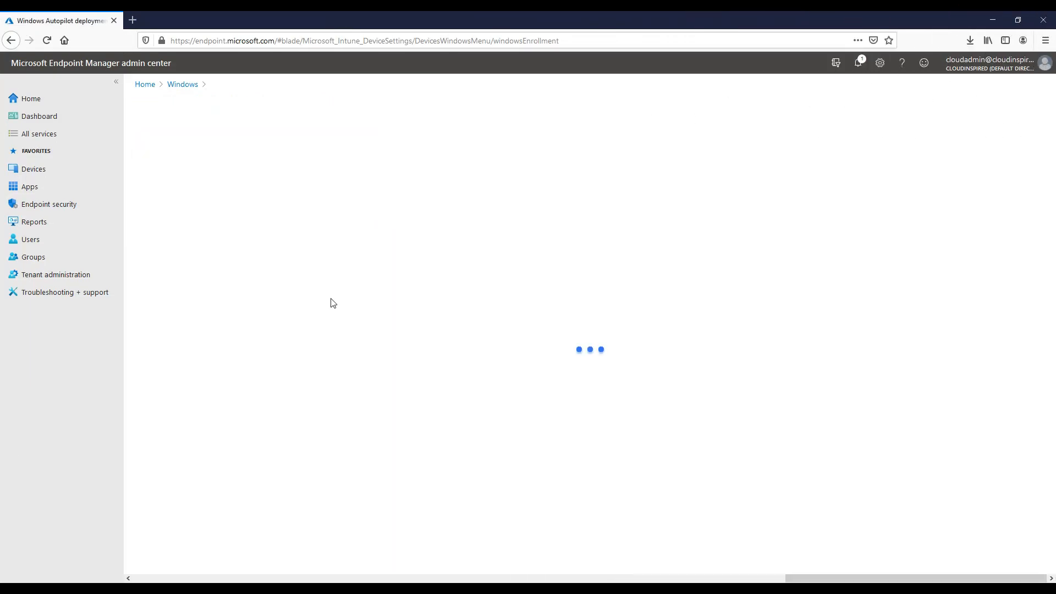
- Name the profile AutoPilotDevice and enable converting all targeted devices to Autopilot
click(299, 168)
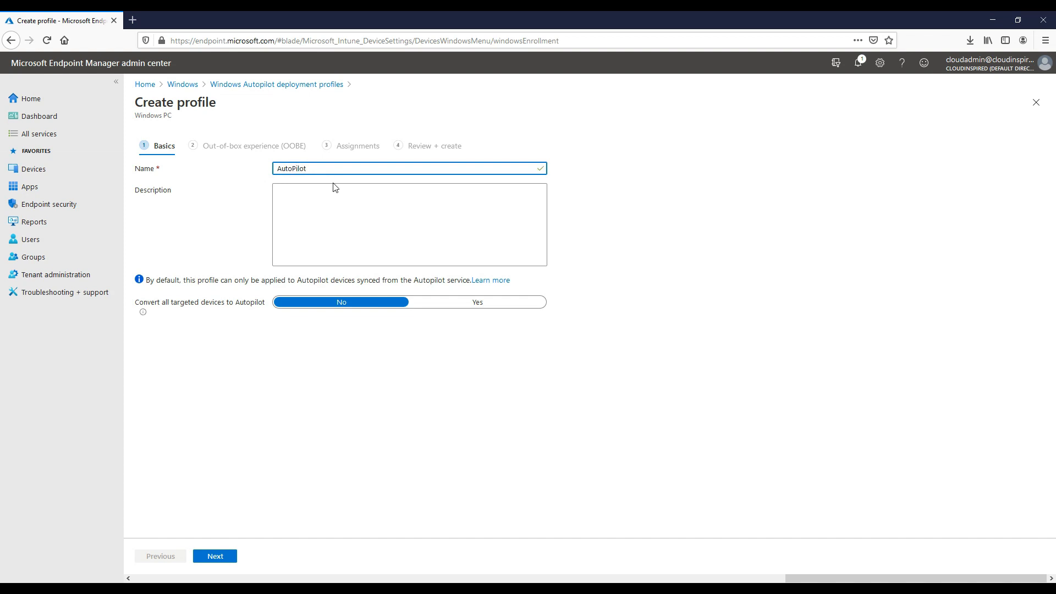
text(Device)
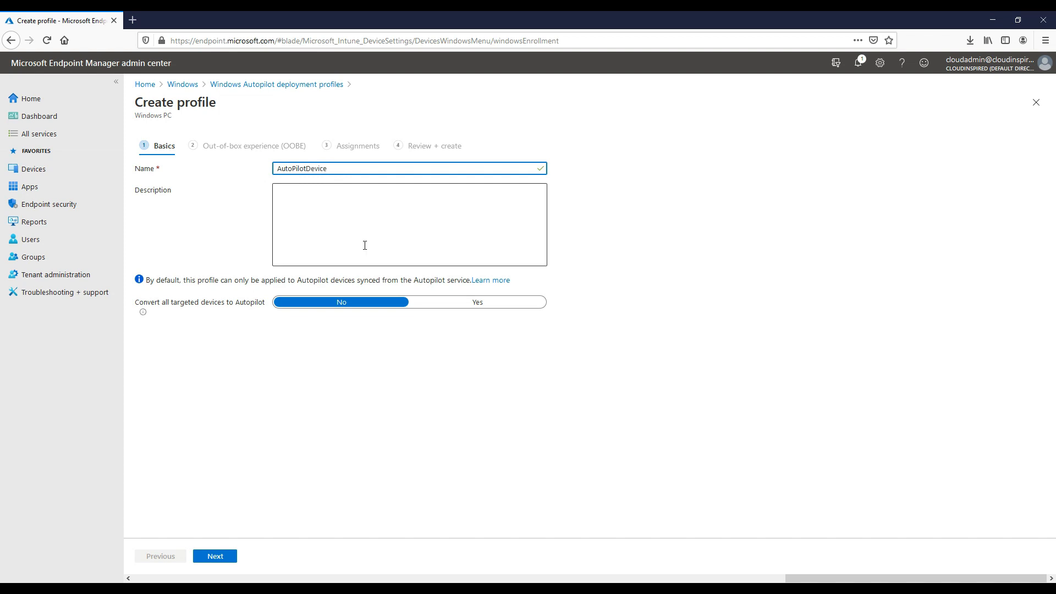
click(426, 304)
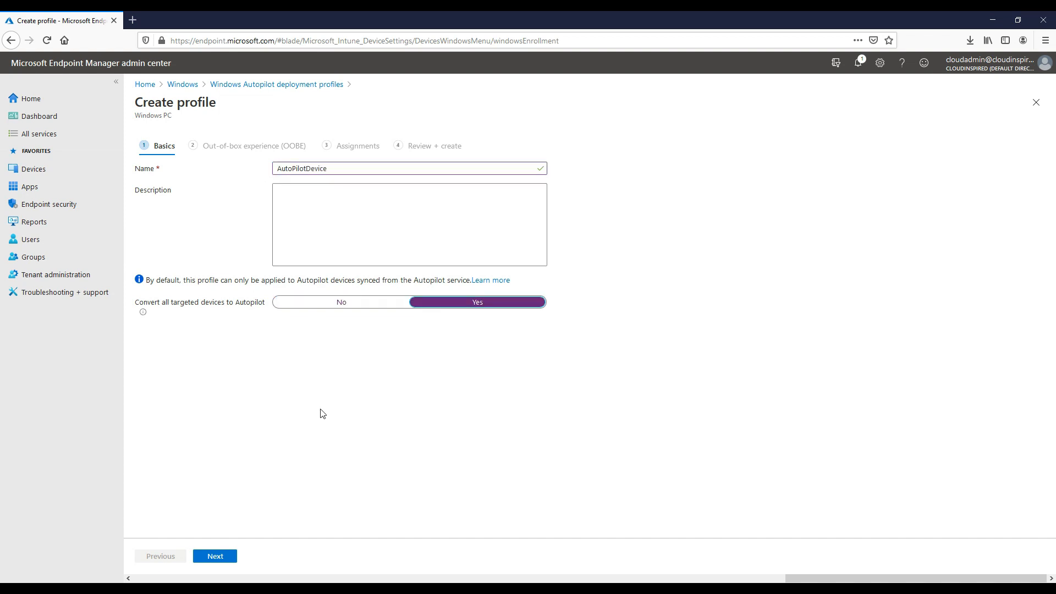
click(221, 557)
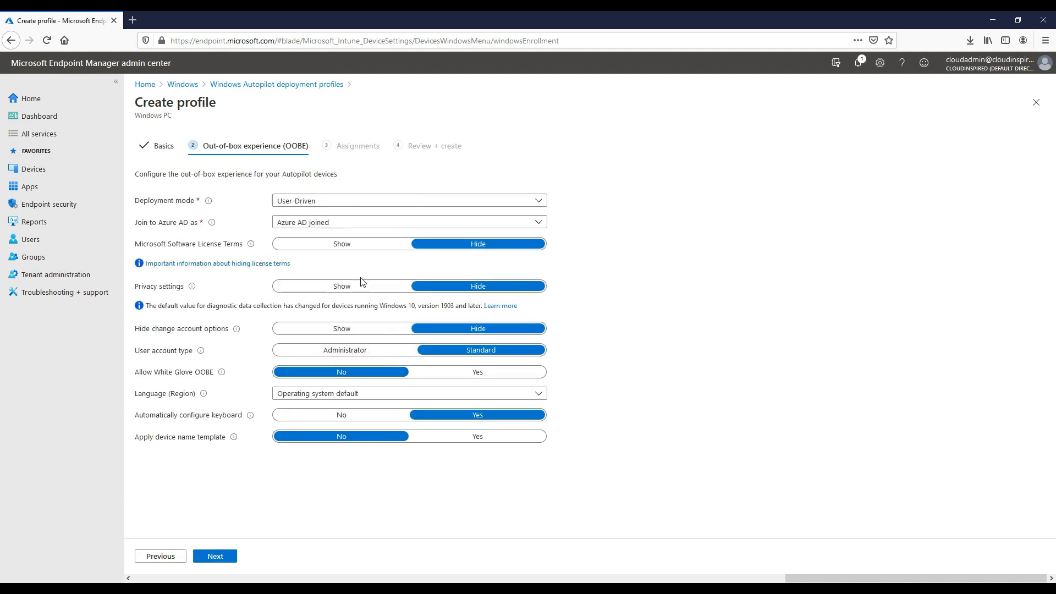
- Set OOBE to User-Driven, Hybrid Azure AD joined, show license terms, skip AD check, English (United Kingdom)
click(374, 207)
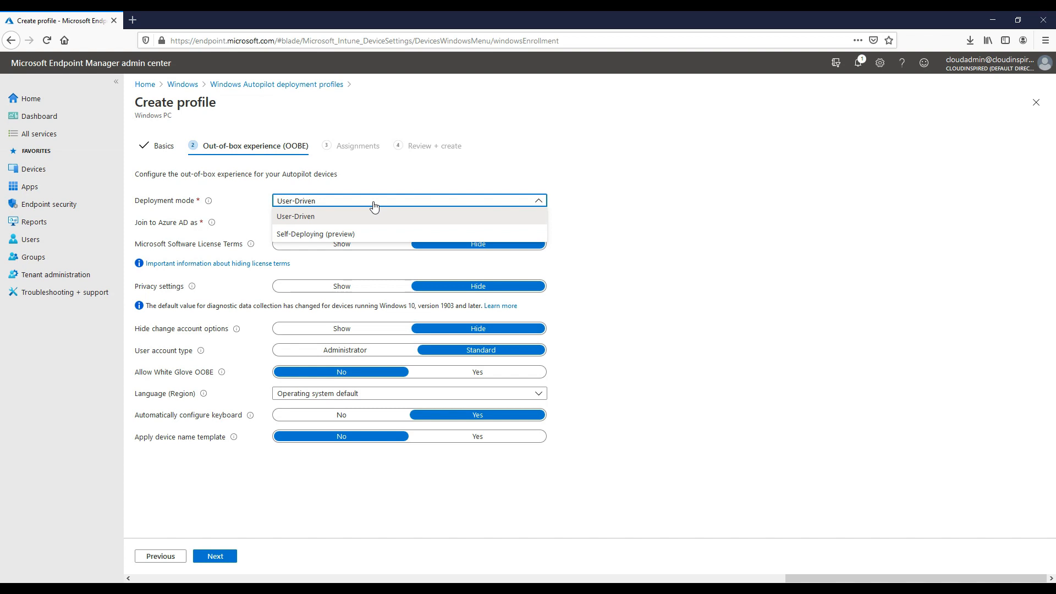
click(374, 207)
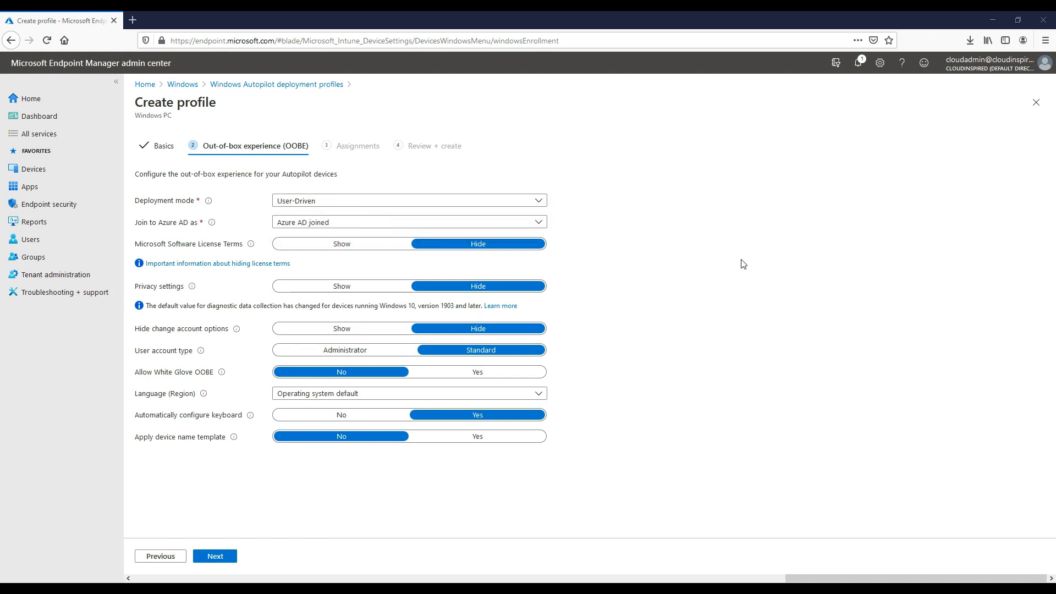
click(544, 222)
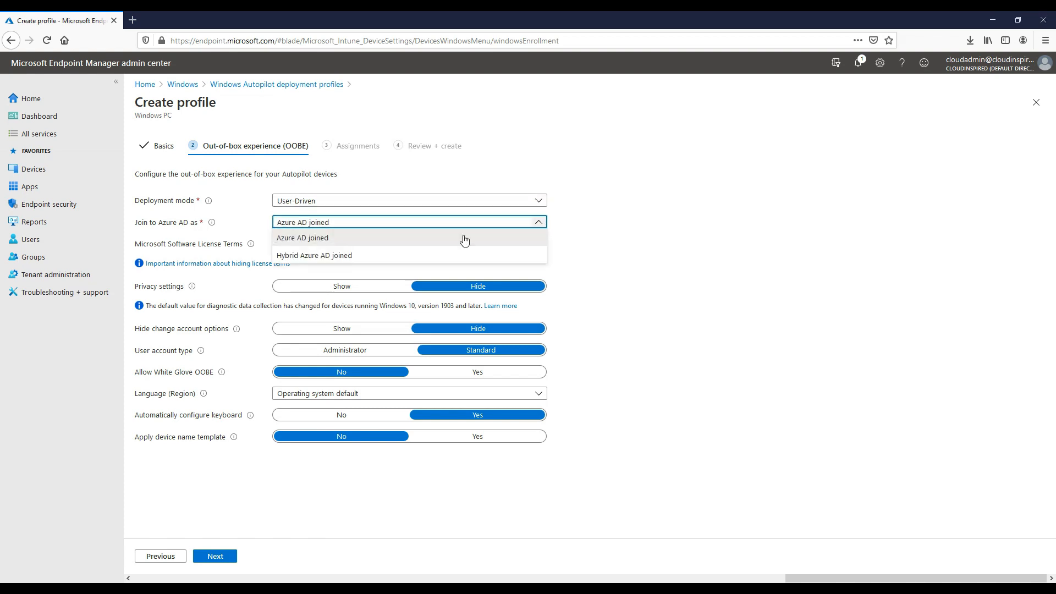
click(341, 260)
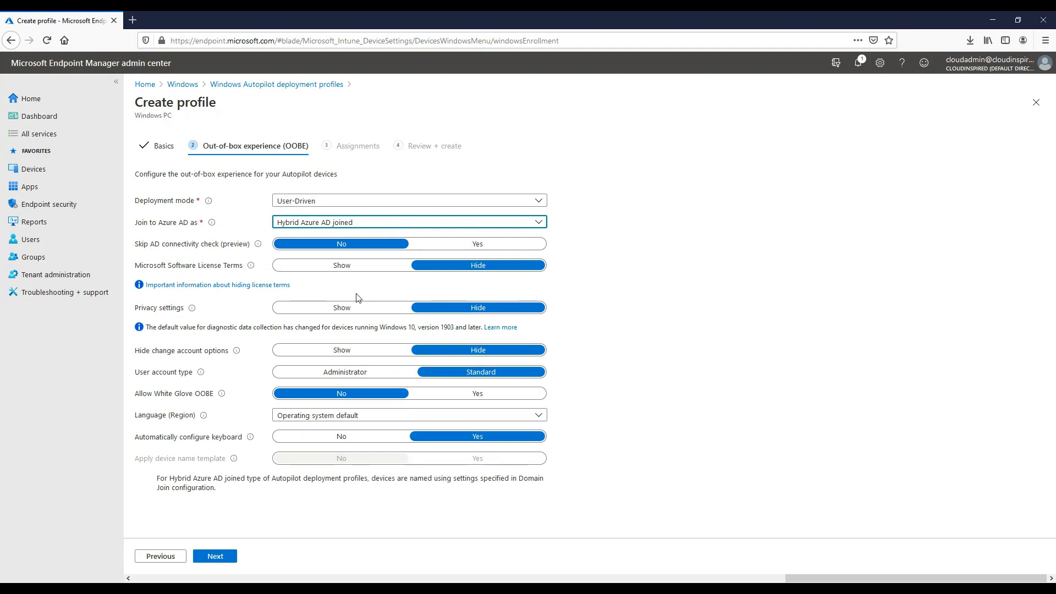
click(362, 268)
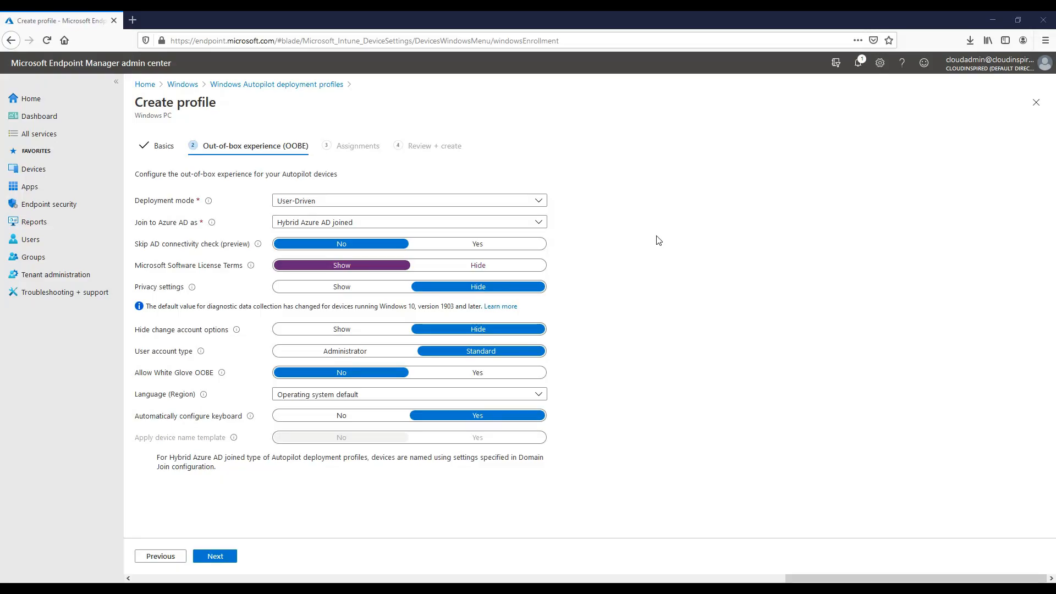
click(483, 243)
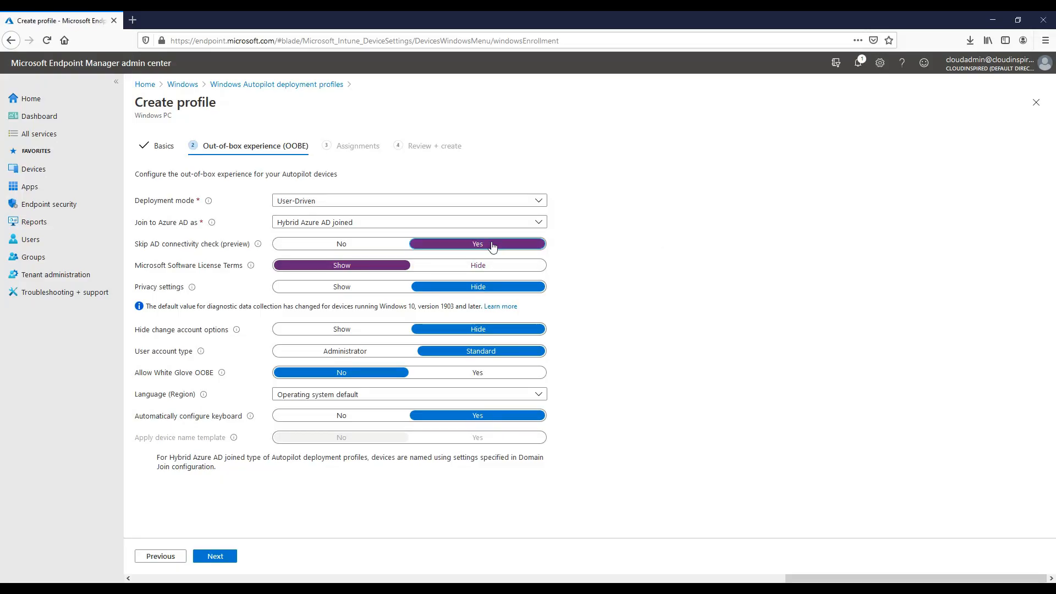
click(396, 395)
click(390, 257)
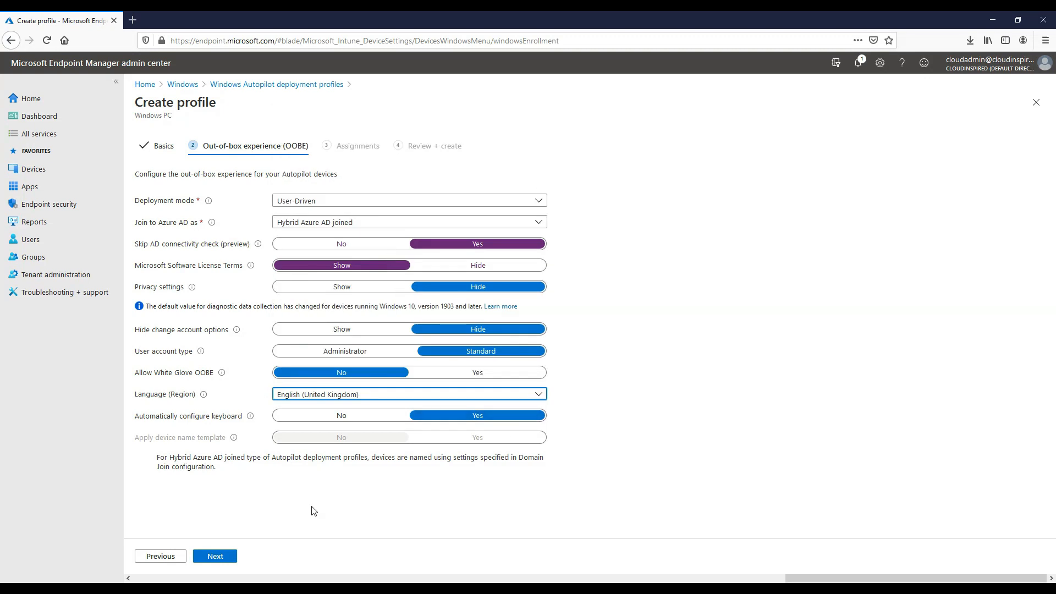
click(210, 556)
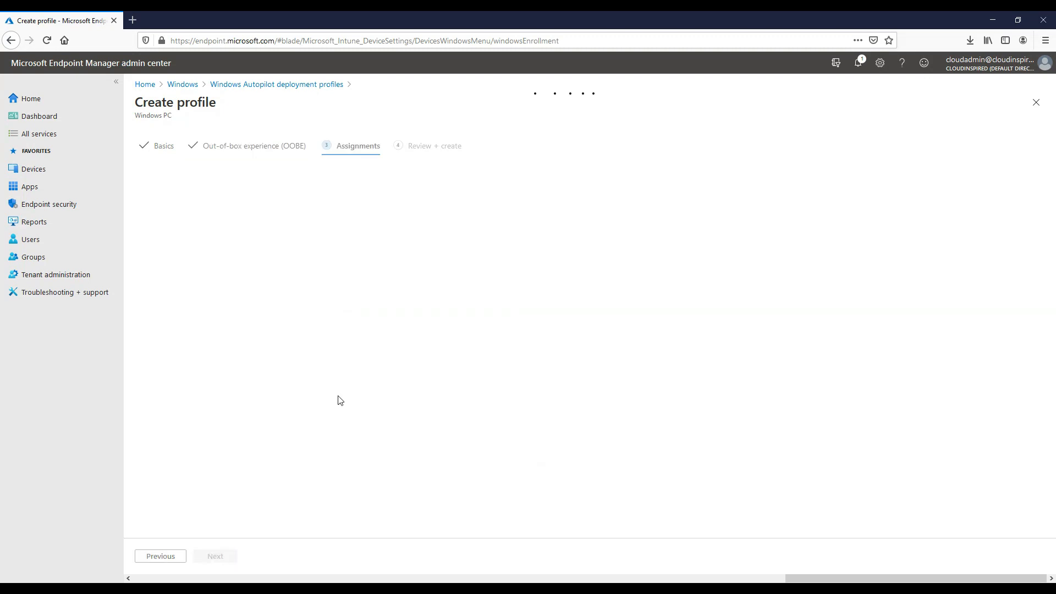
- Assign the profile to Selected groups with DeviceGRP included, then create it
click(337, 182)
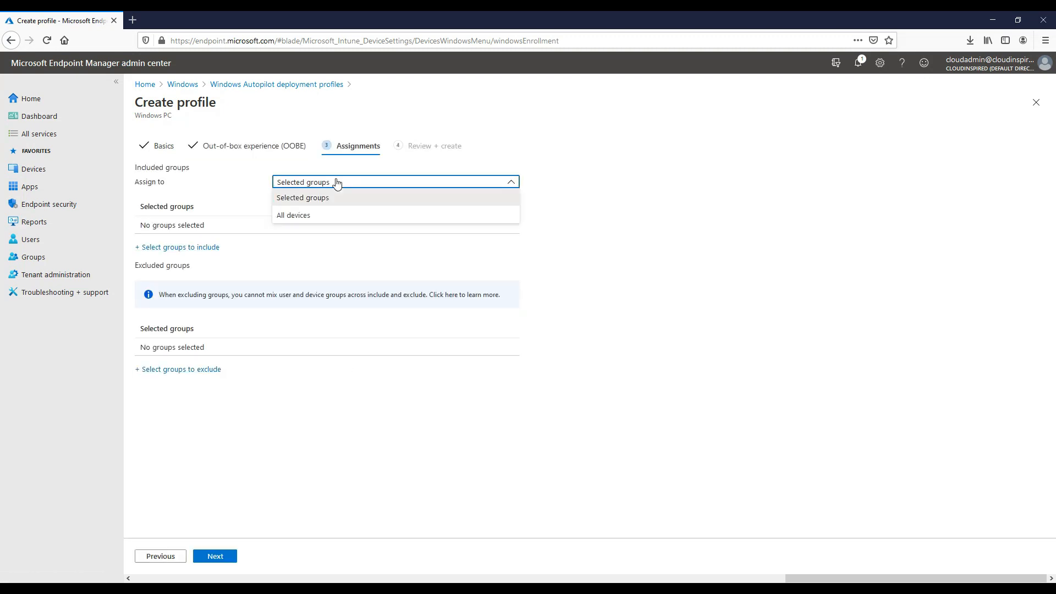
click(329, 216)
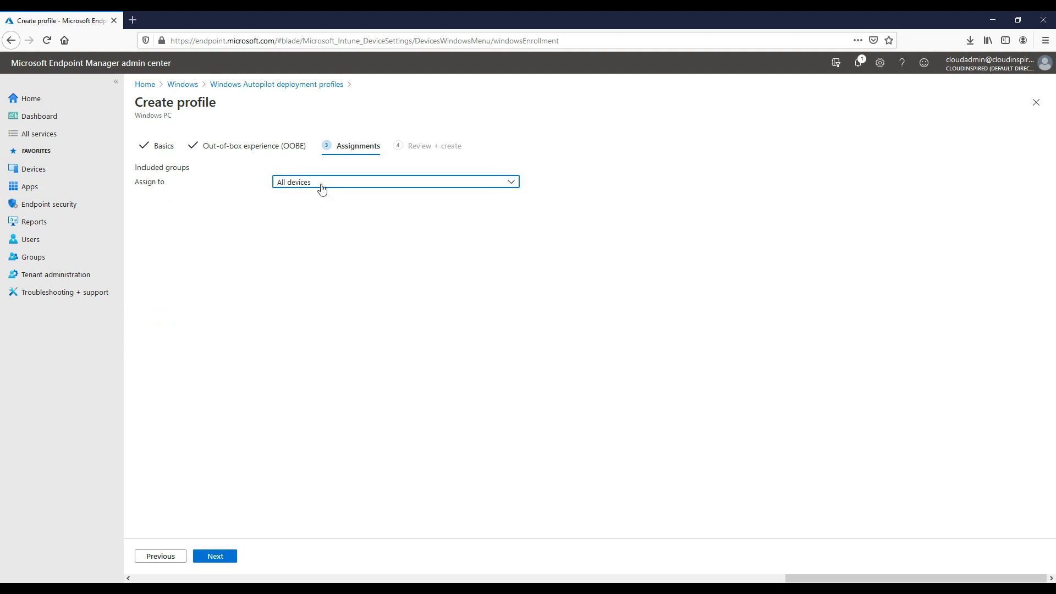
click(321, 188)
click(323, 200)
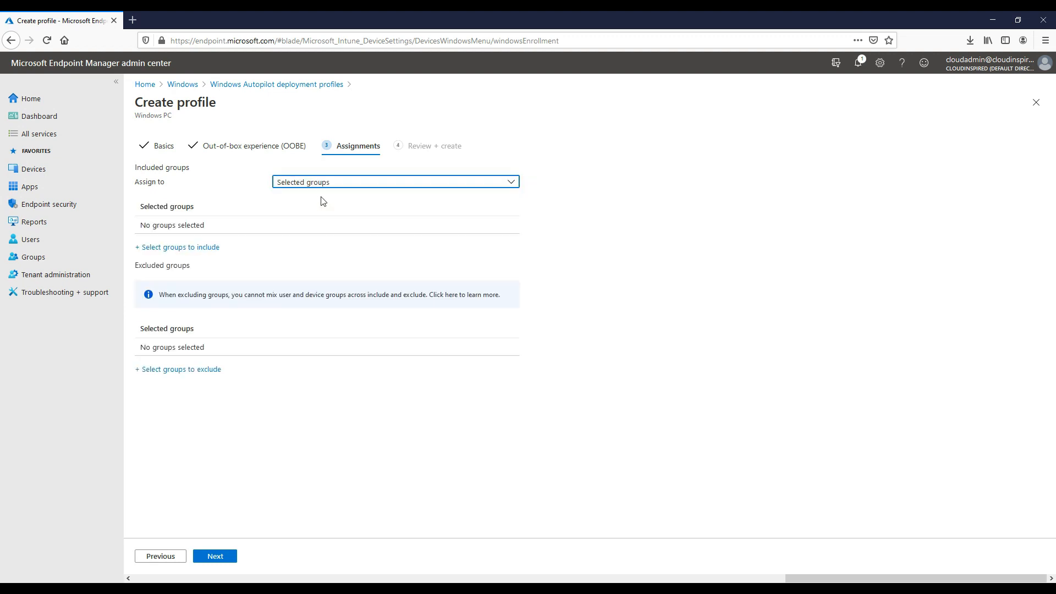
click(219, 248)
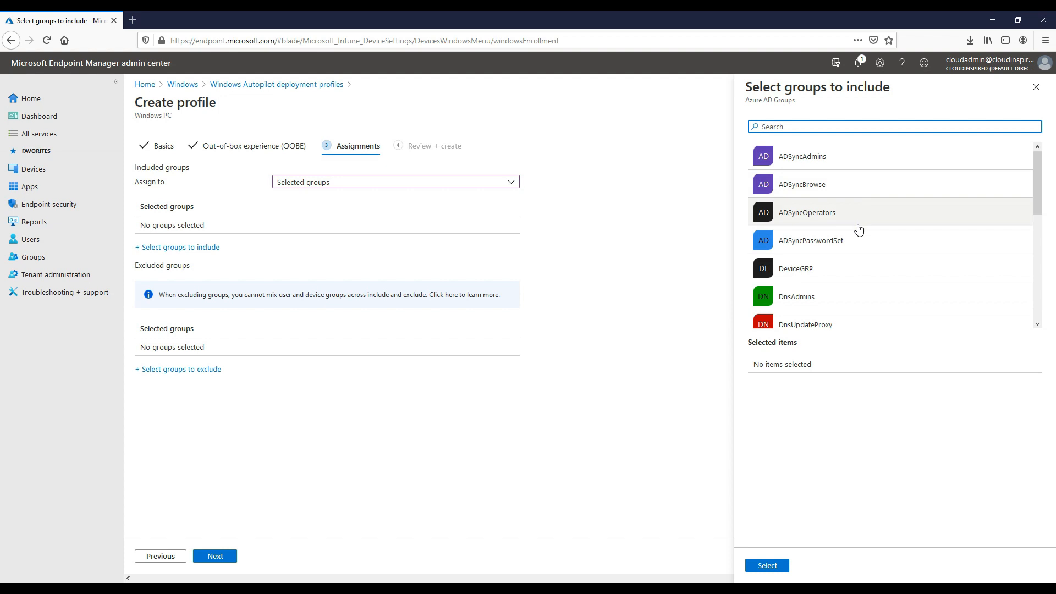
click(828, 271)
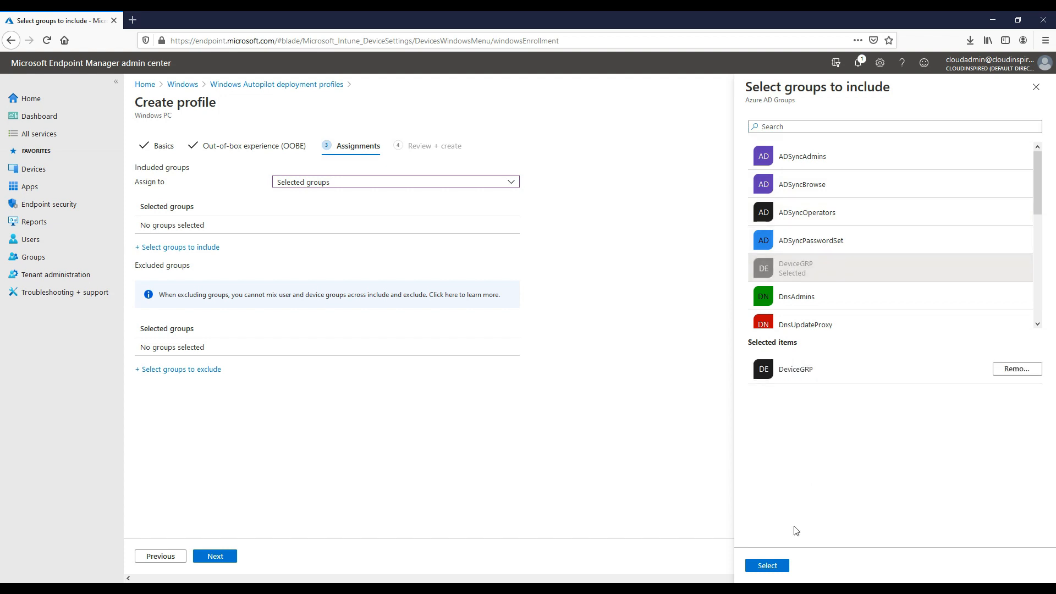
click(768, 566)
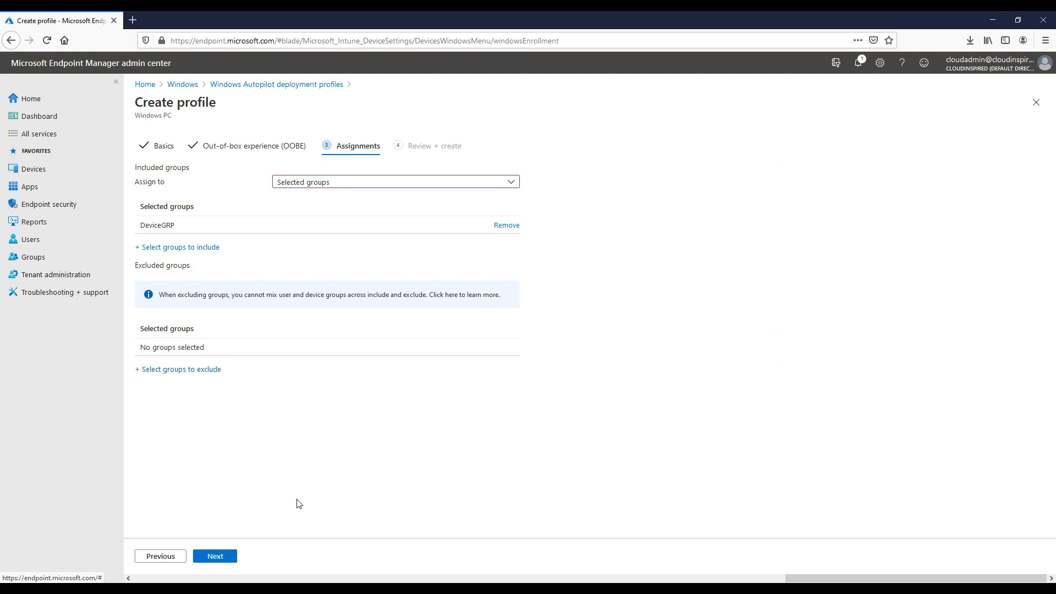
click(227, 560)
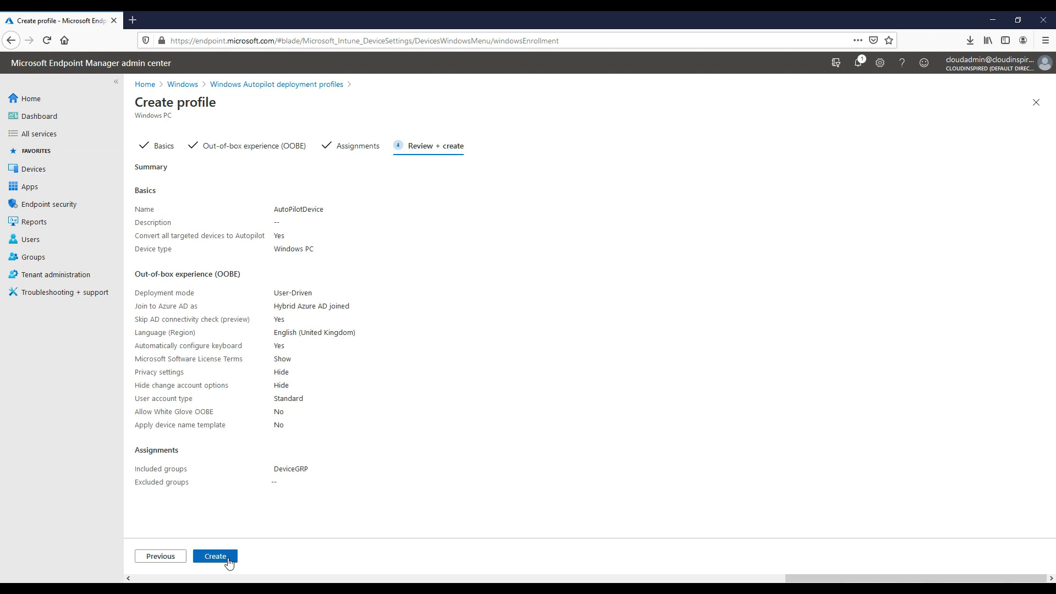
click(228, 561)
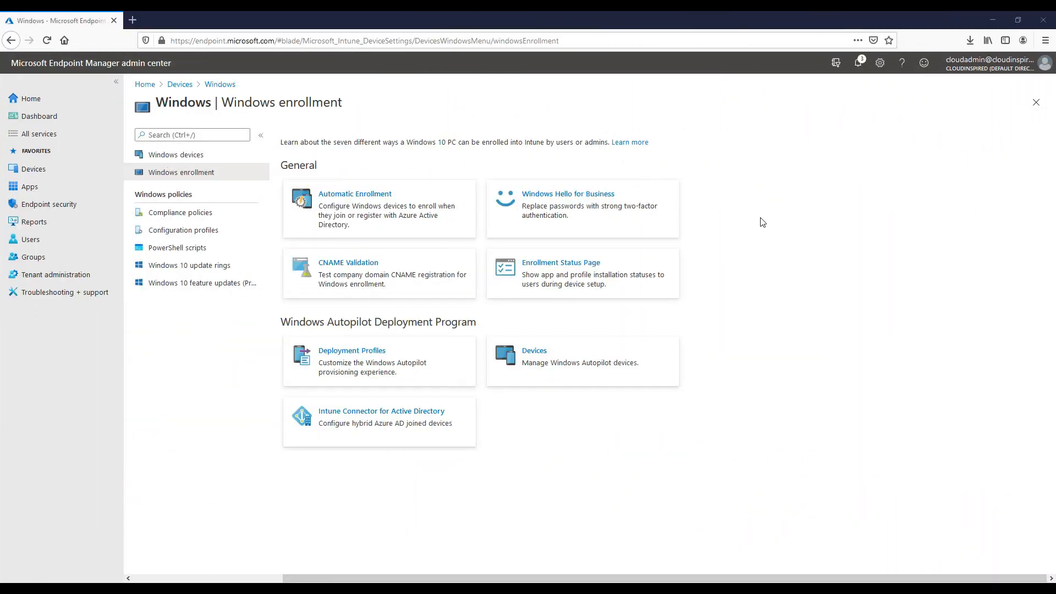
- Turn on Show app and profile configuration progress in the All users and all devices enrollment status page
click(557, 269)
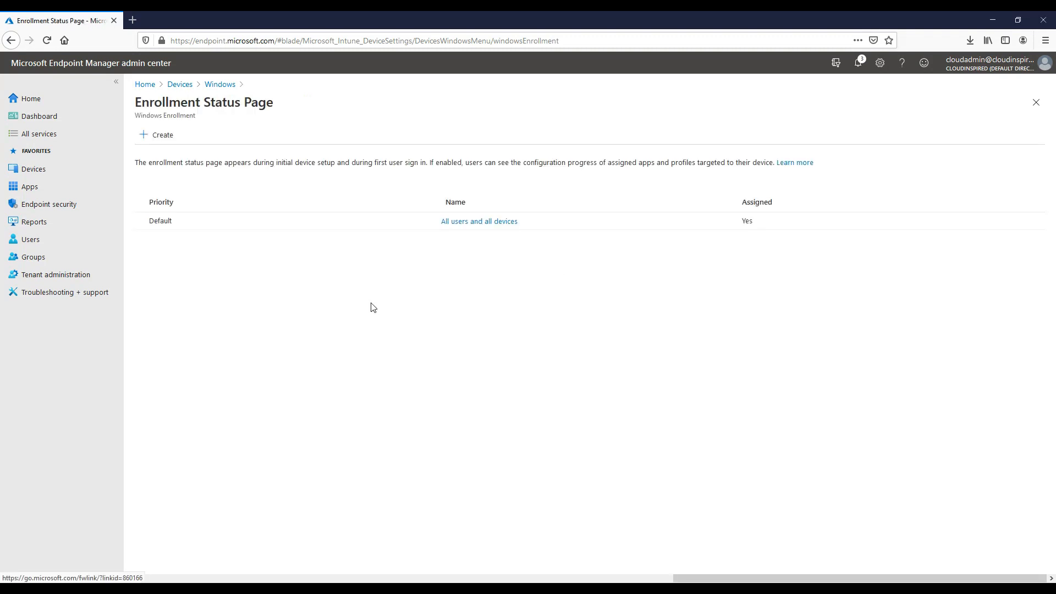
click(443, 223)
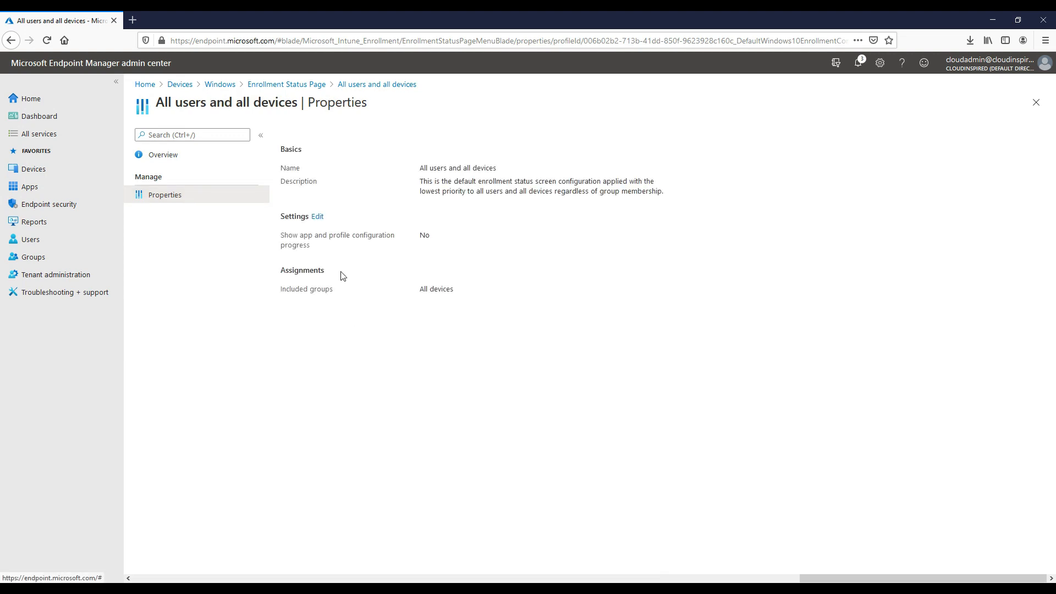
click(318, 218)
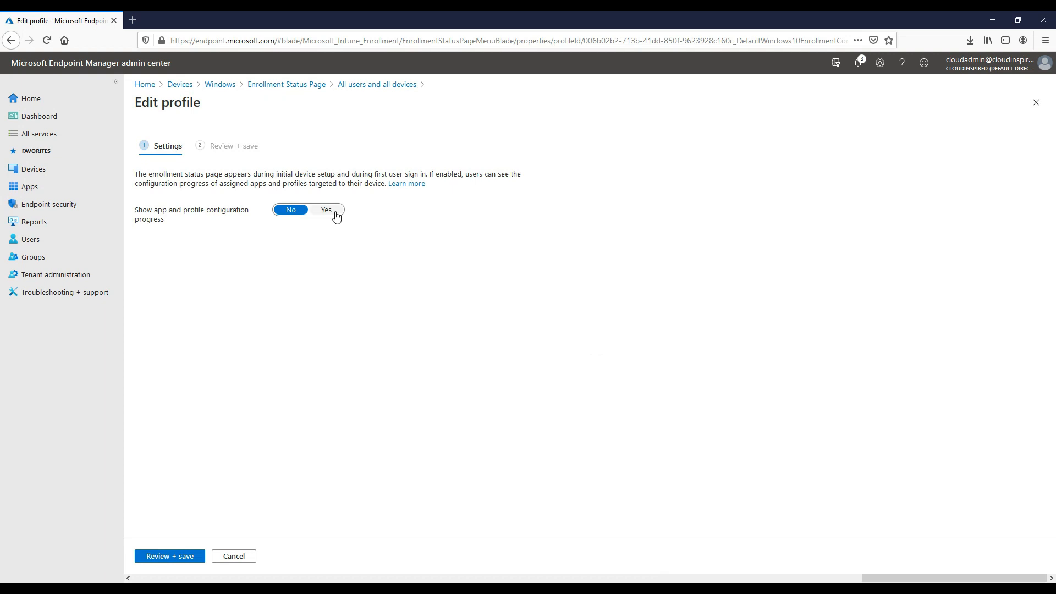
click(336, 212)
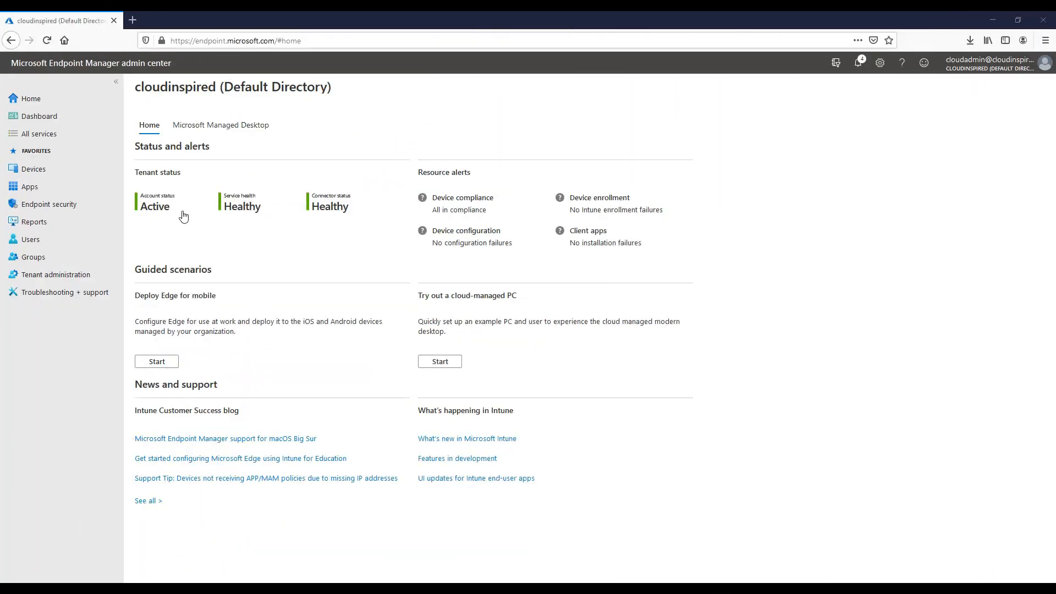
- Create a Windows 10 and later configuration profile of type Domain Join, named Win10DomainJoin
click(68, 168)
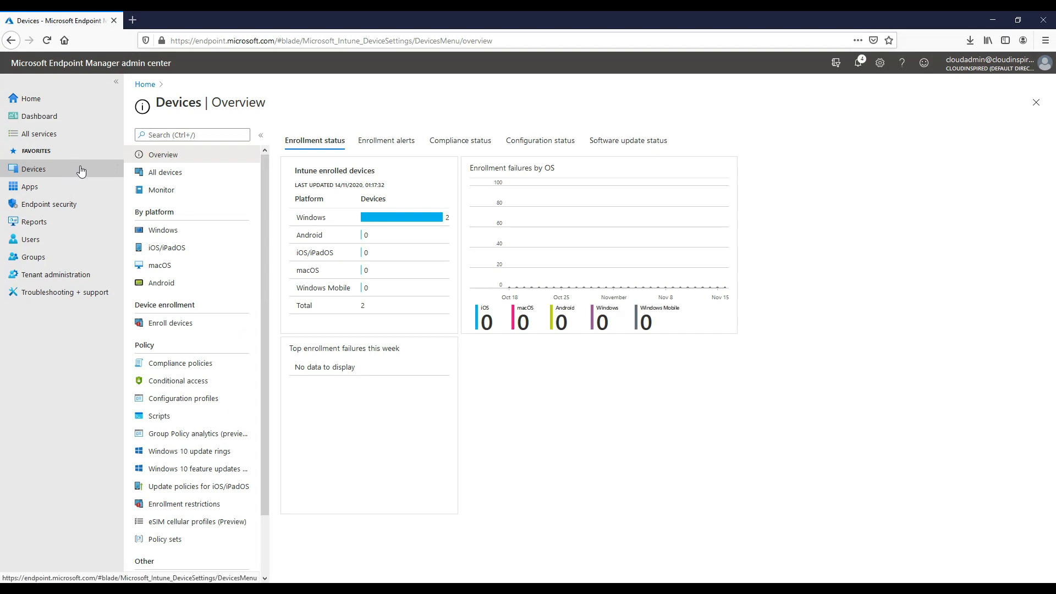
click(232, 406)
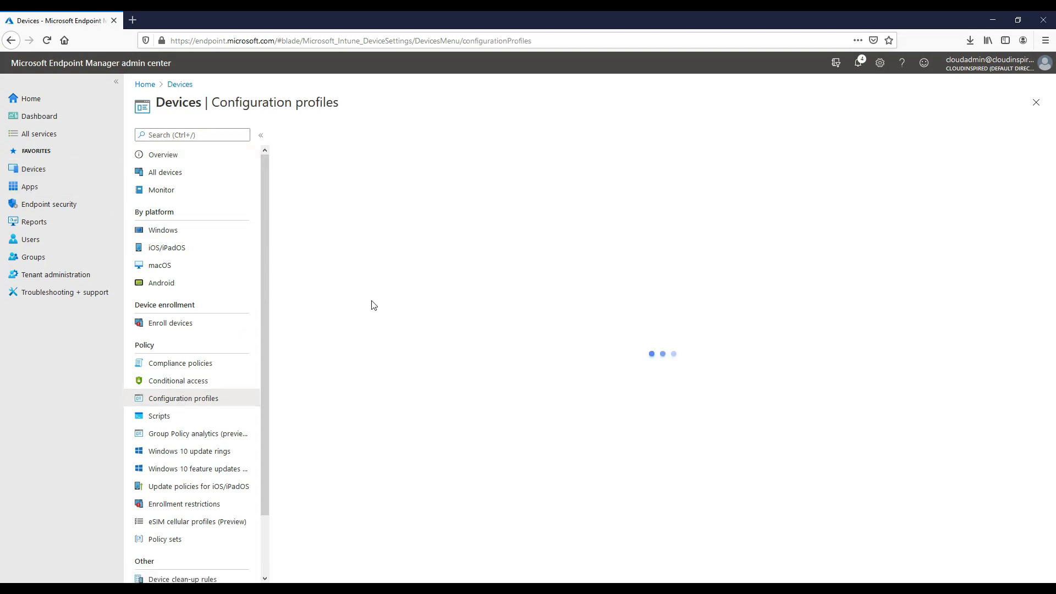
click(323, 137)
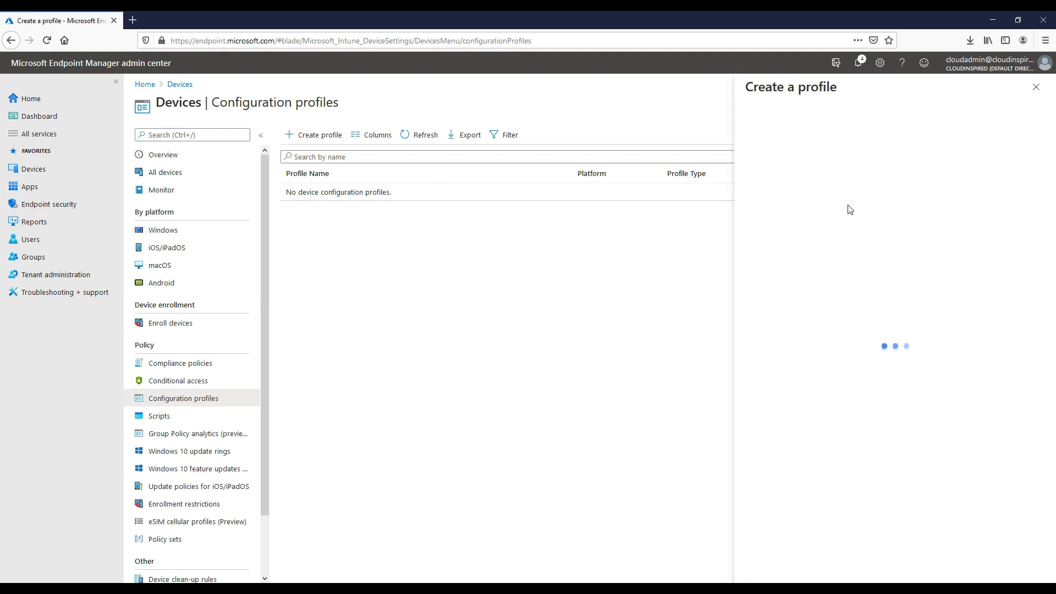
click(812, 141)
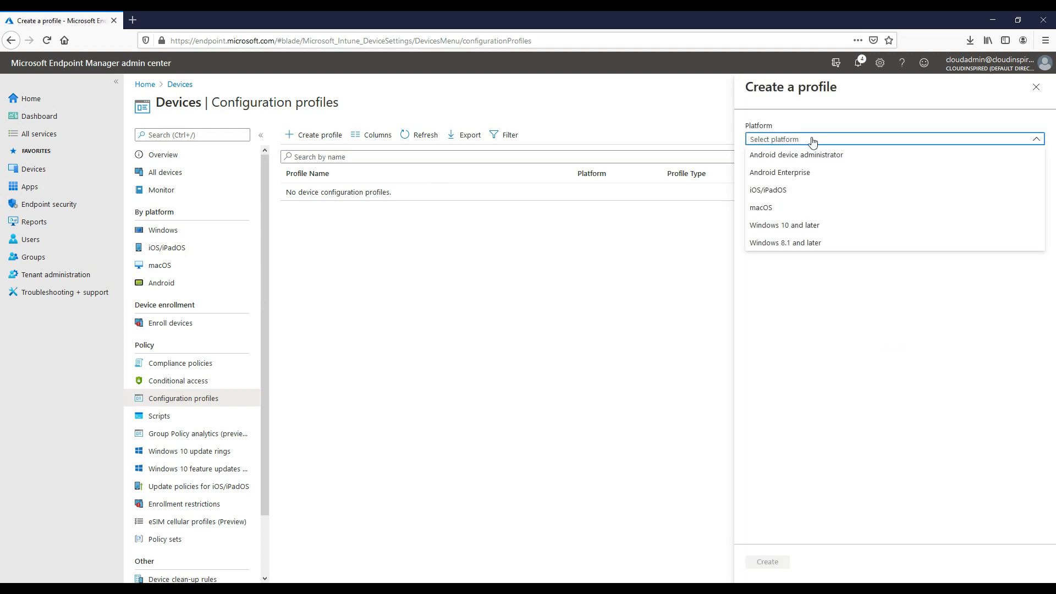
click(811, 226)
click(798, 174)
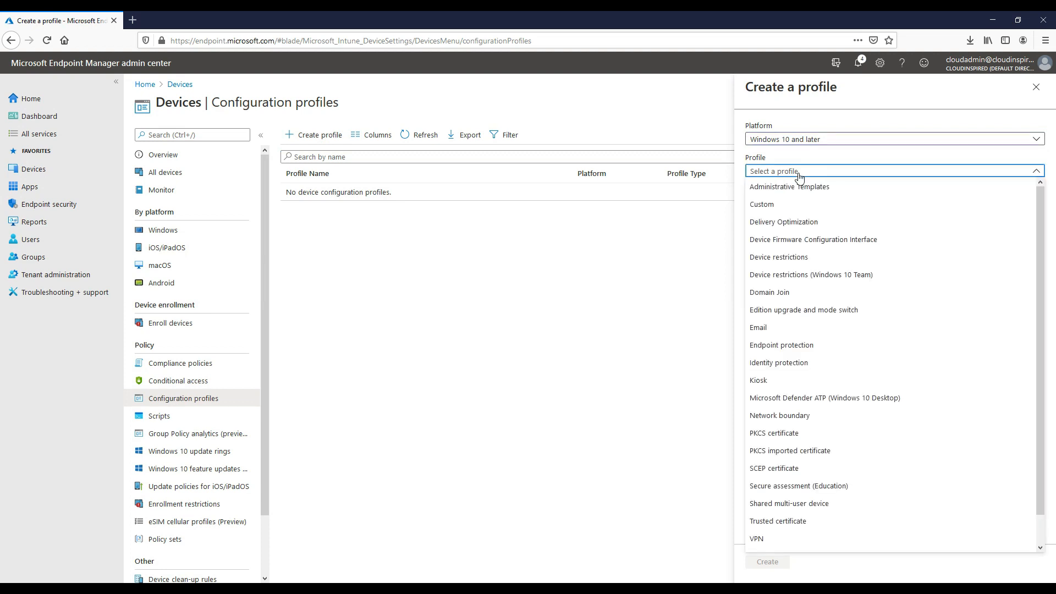
click(793, 293)
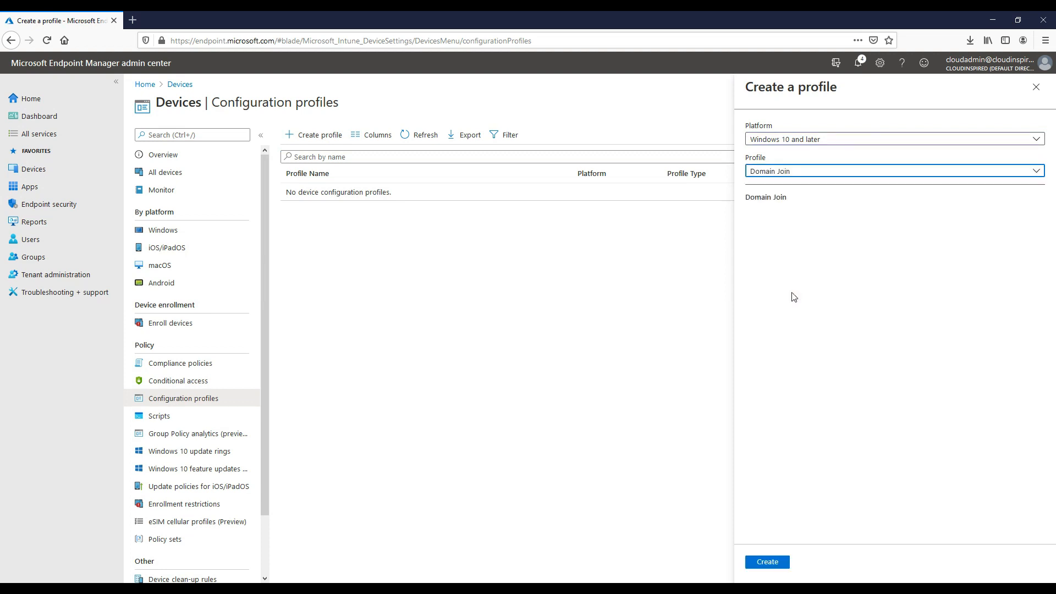
click(770, 562)
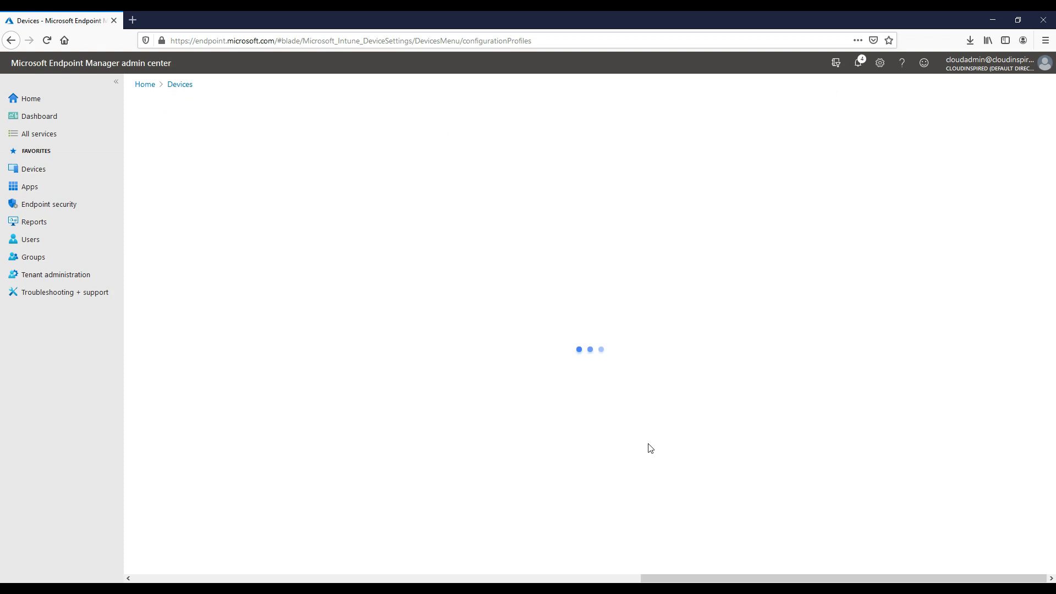
text(Win10DomainJoin)
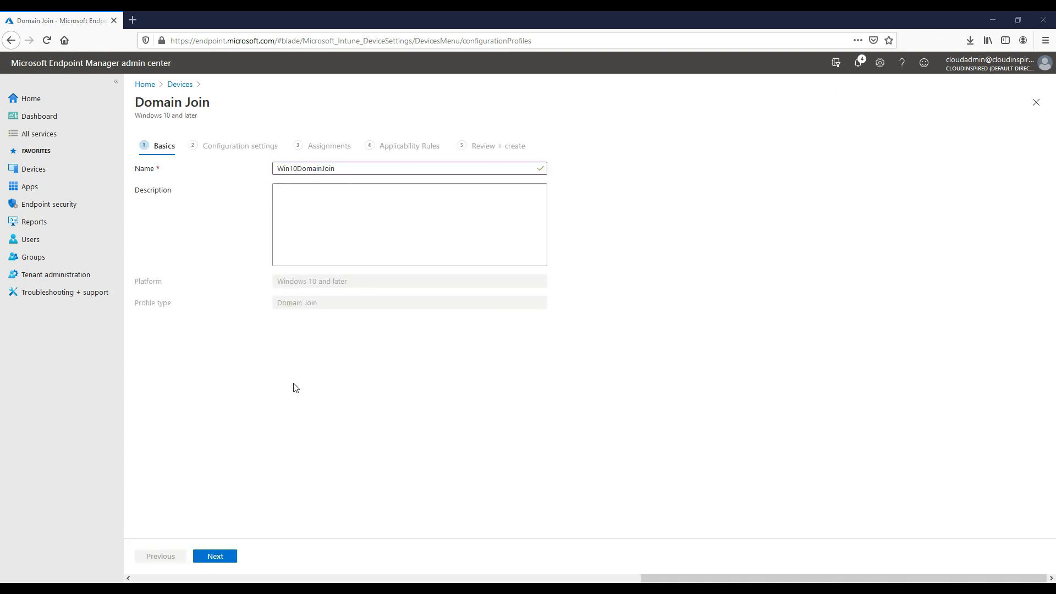
- Set prefix Win10-, domain cloudinspired.local and OU=Windows10,DC=cloudinspired,DC=local in the Domain Join settings
click(226, 557)
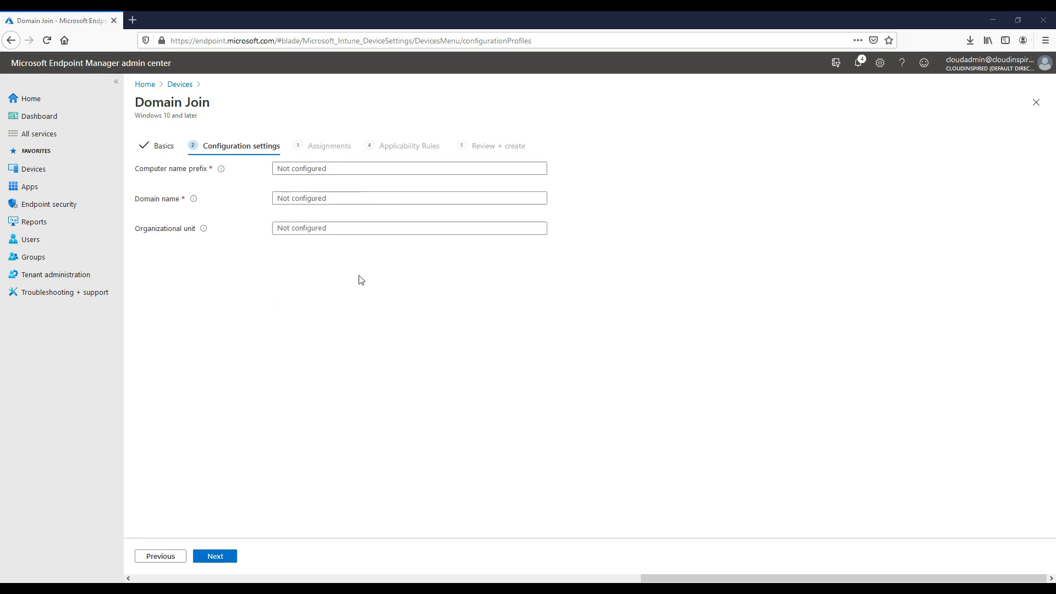
click(332, 168)
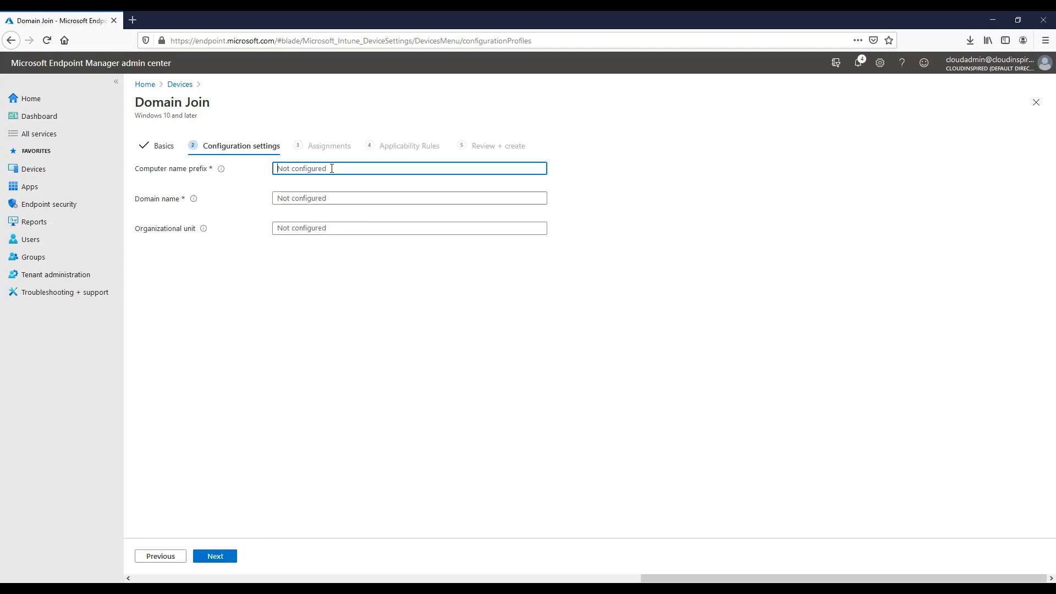
text(Win10-)
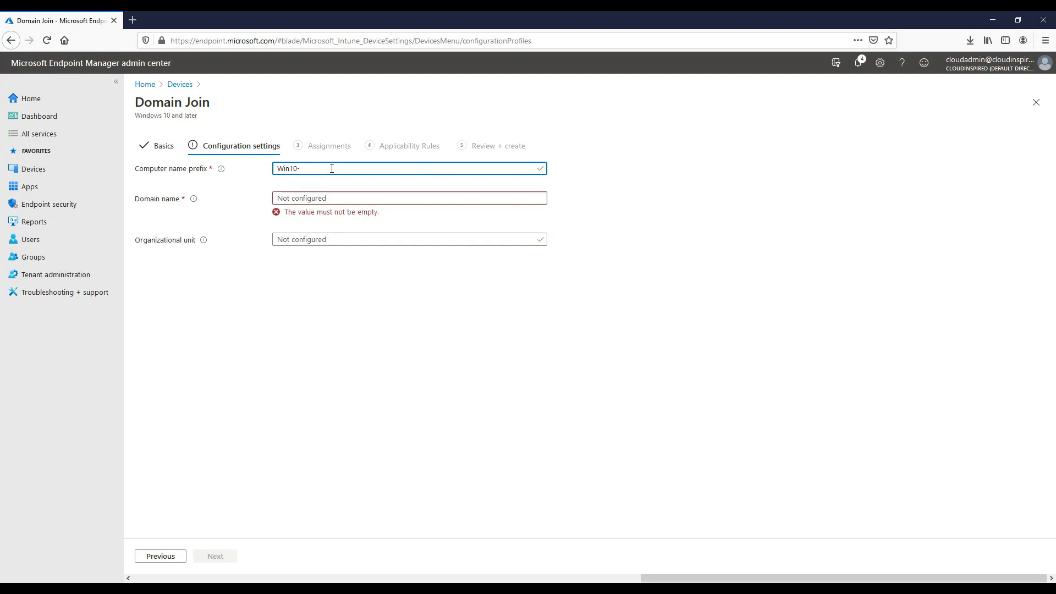
key(Tab)
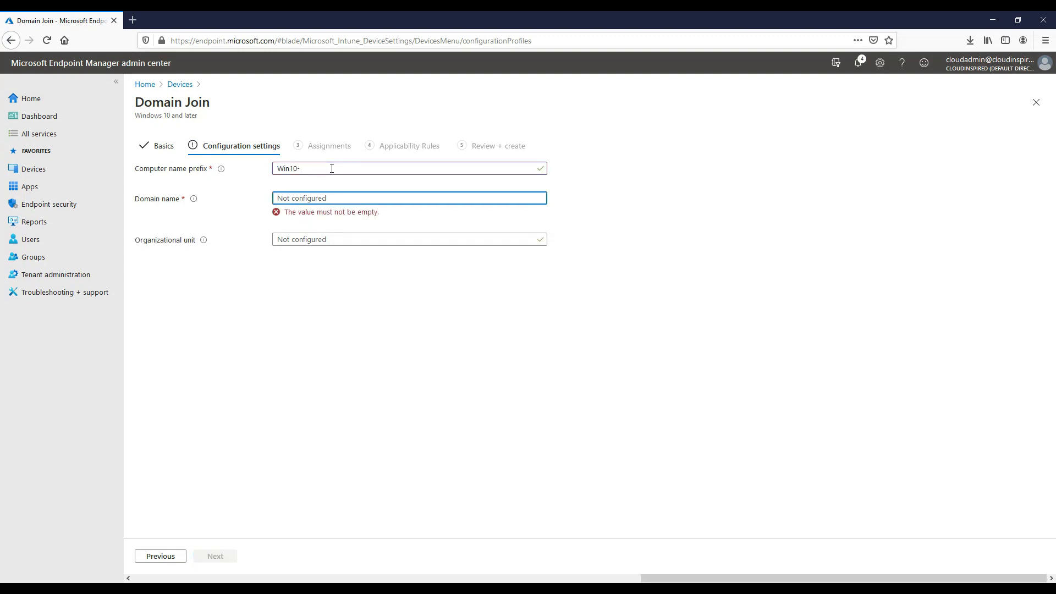
text(cloudinspired.local)
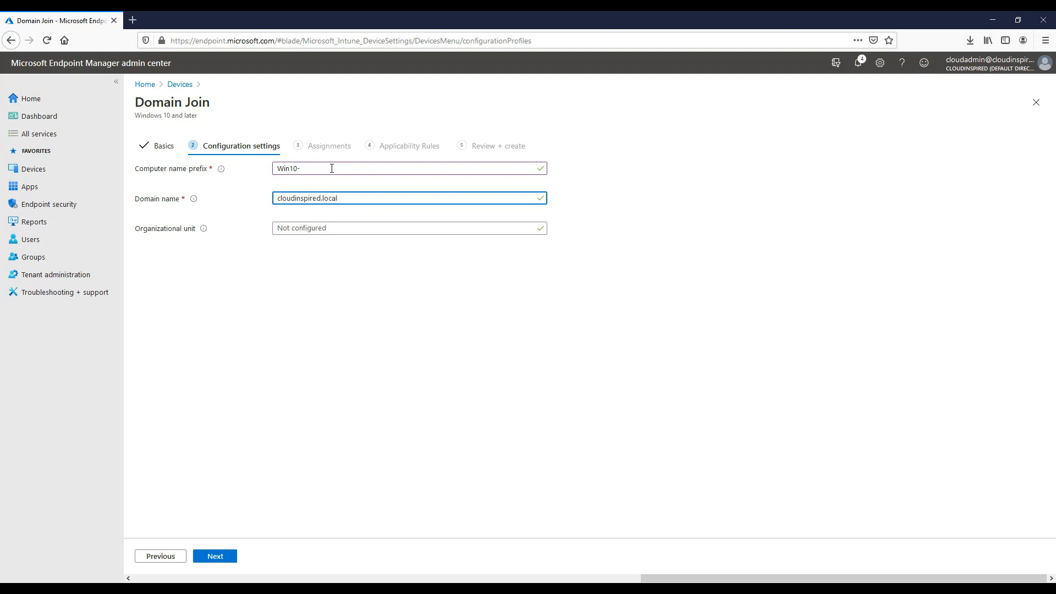
key(Tab)
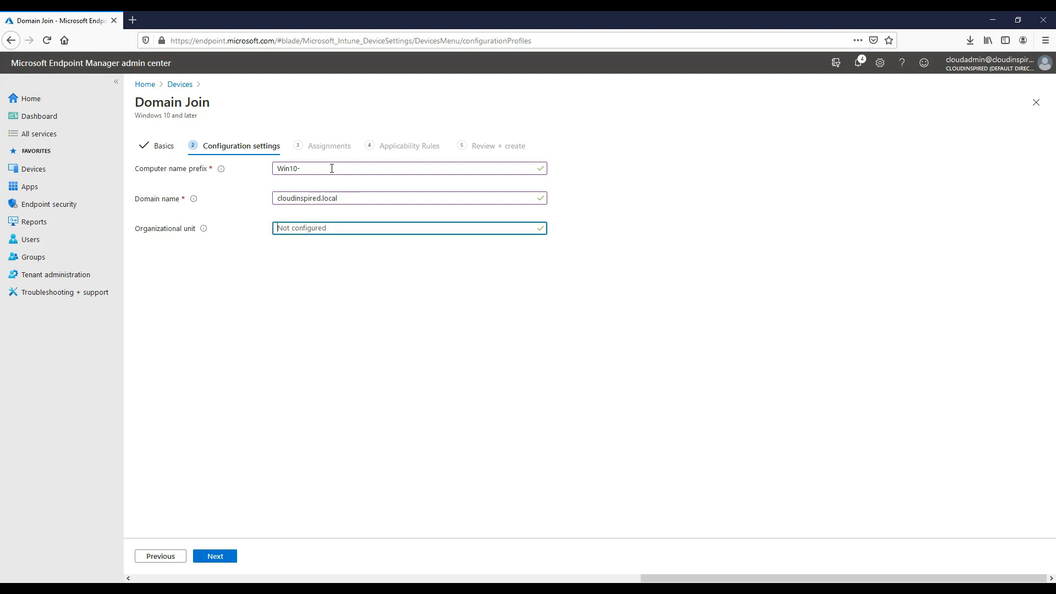
text(OU=Windows10,DC=cloudinspired,DC=local)
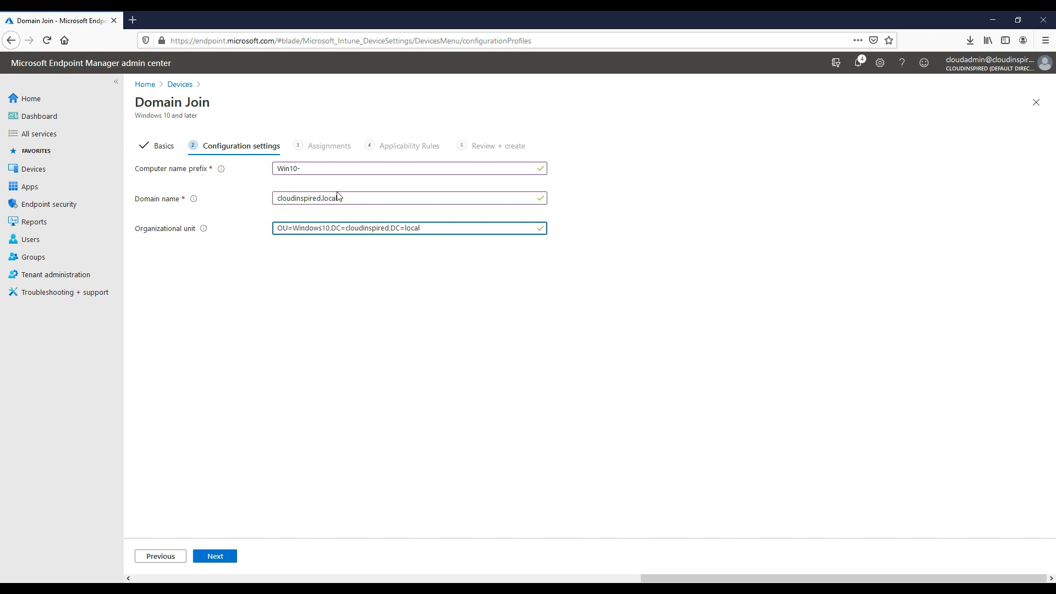
click(369, 272)
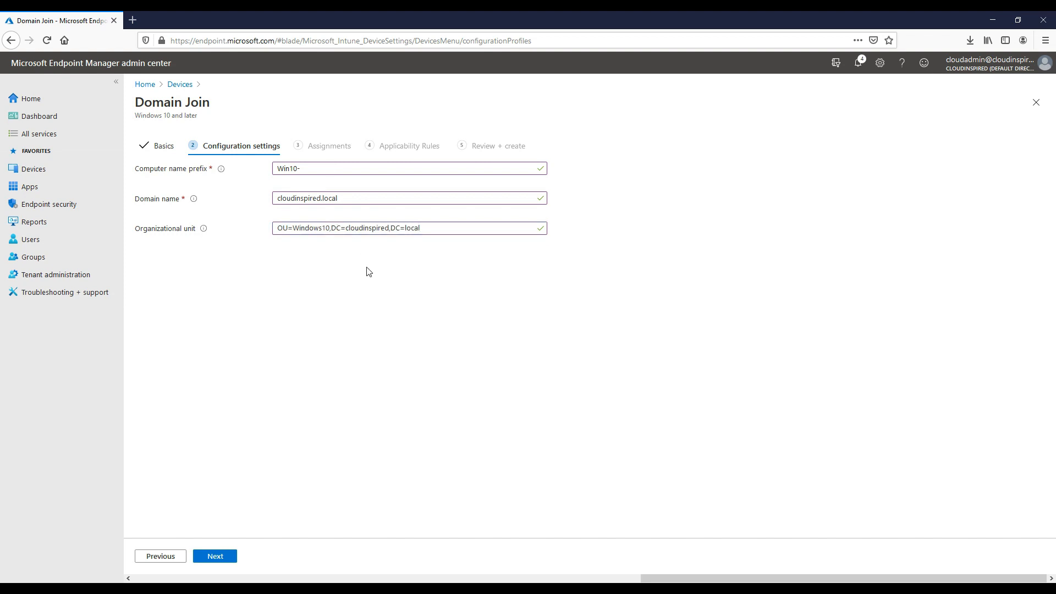
click(222, 558)
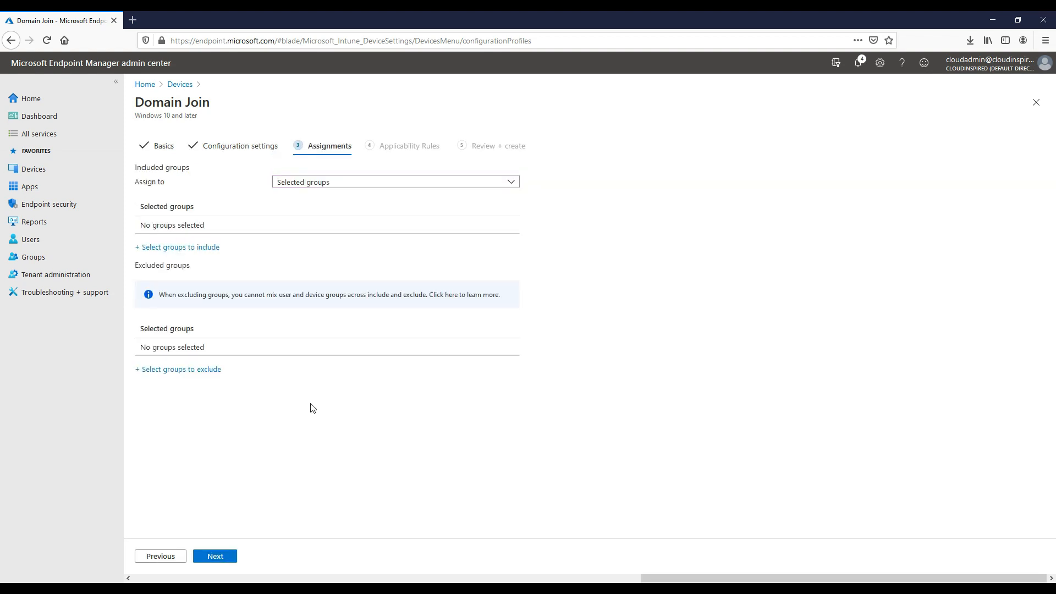
- Include the DeviceGRP group in the assignments and skip past applicability rules to review
click(187, 247)
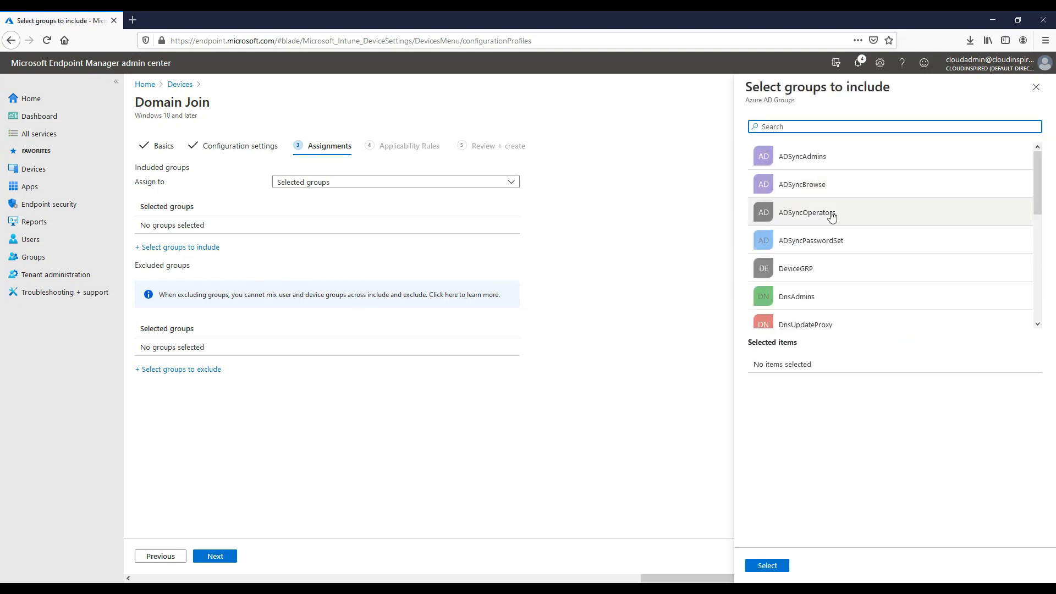
click(810, 268)
click(777, 567)
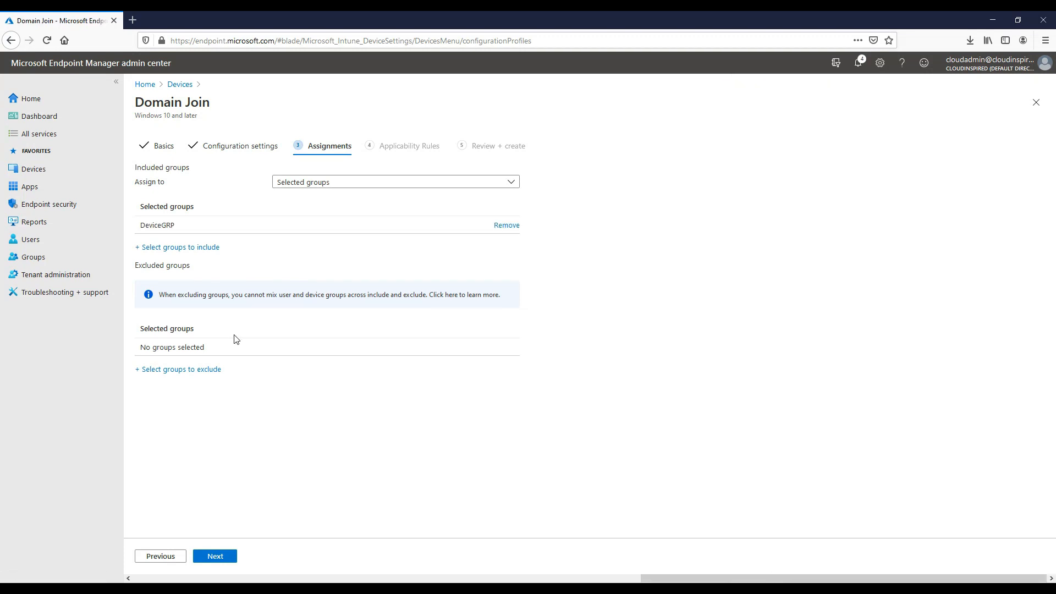
click(226, 559)
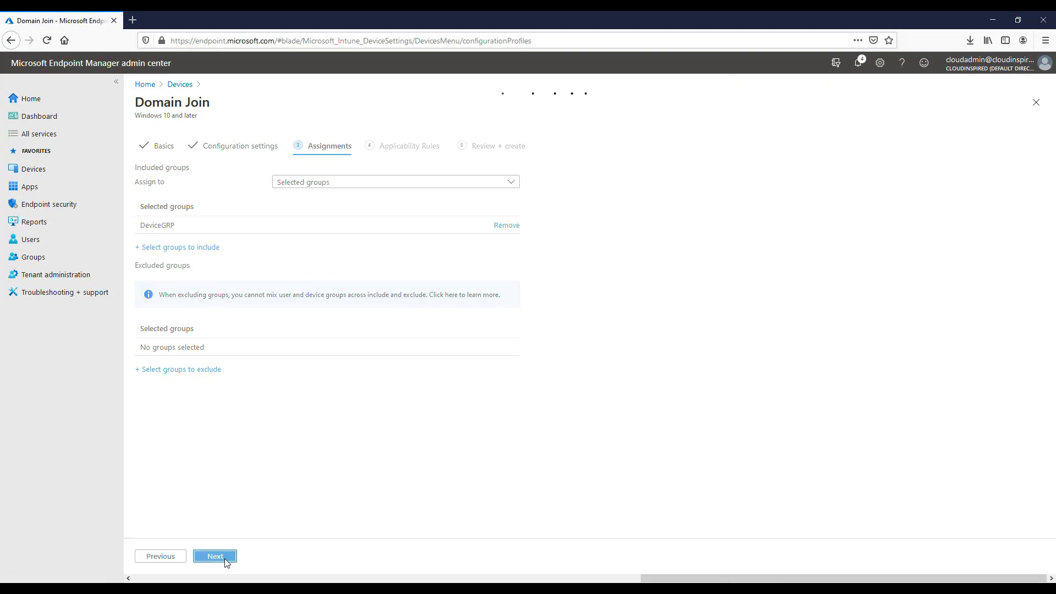
click(224, 559)
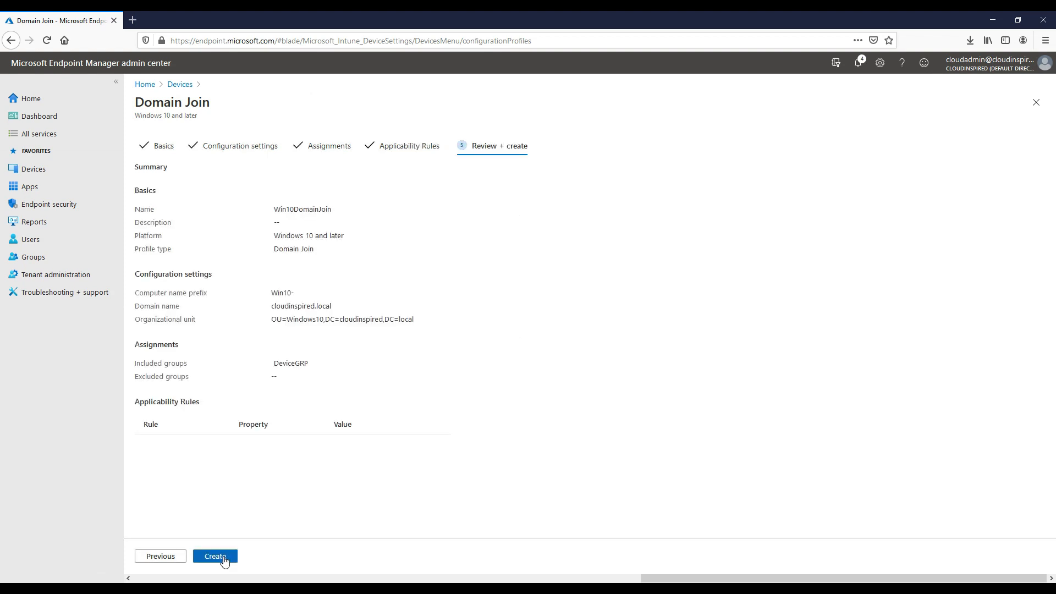
- Create the Win10DomainJoin profile from the Review + create page
click(225, 559)
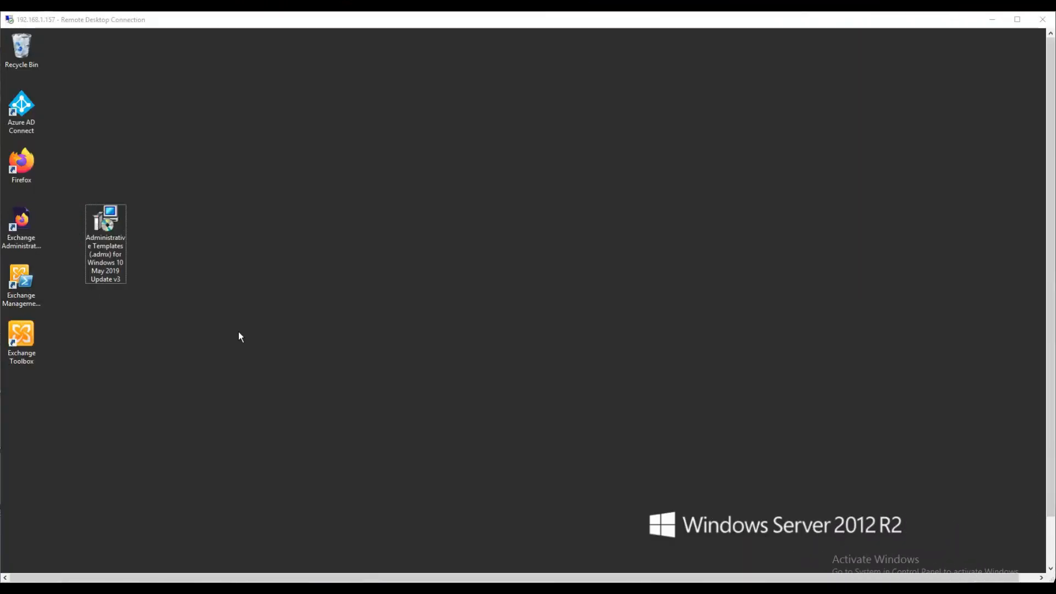
- Run the Windows 10 May 2019 Update v3 Administrative Templates installer with the default folder
double_click(106, 237)
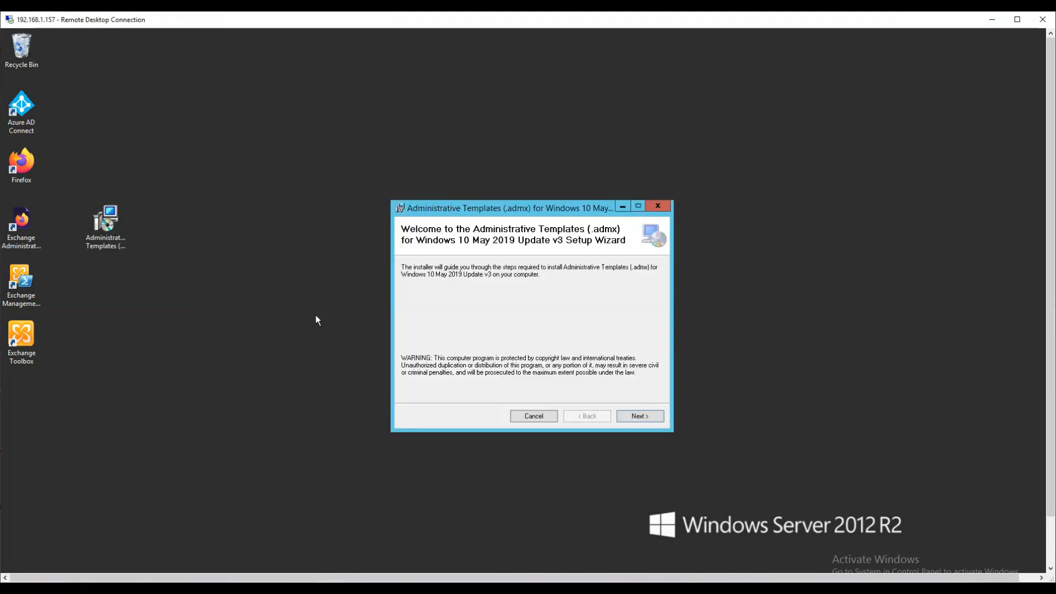
click(631, 418)
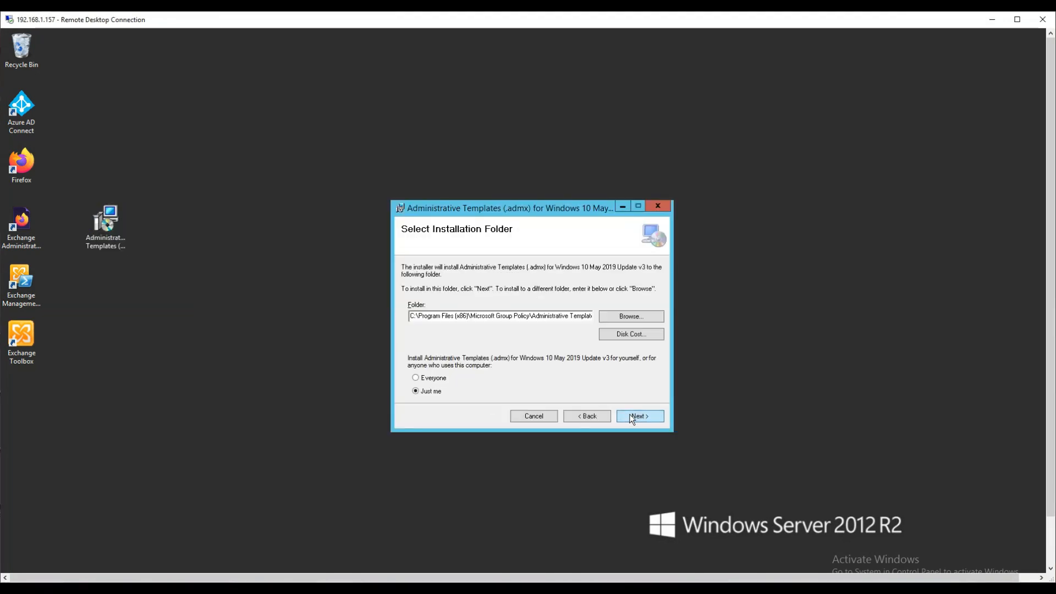
click(631, 419)
click(631, 419)
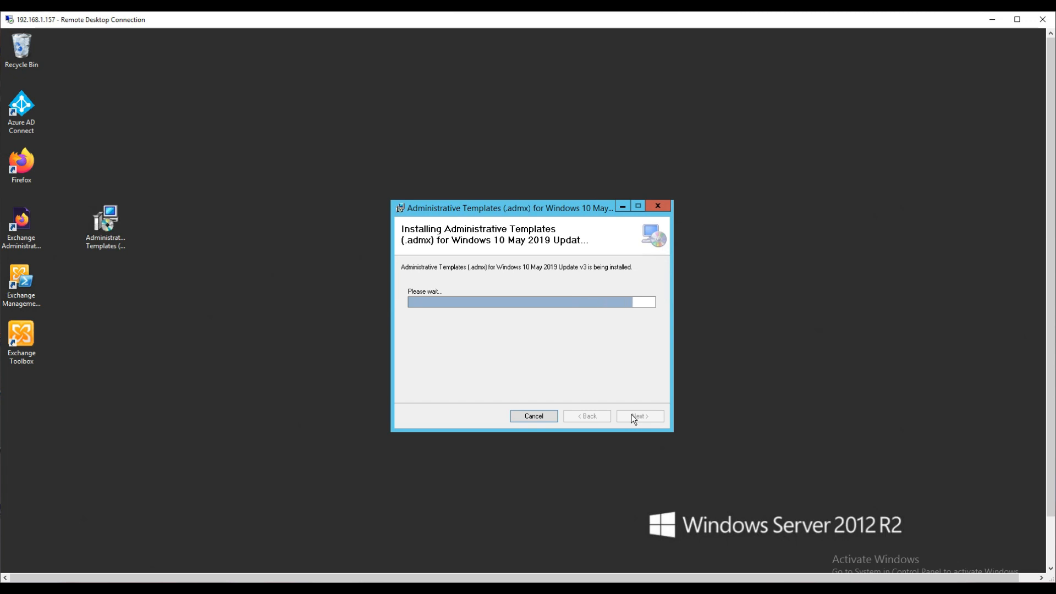
click(633, 418)
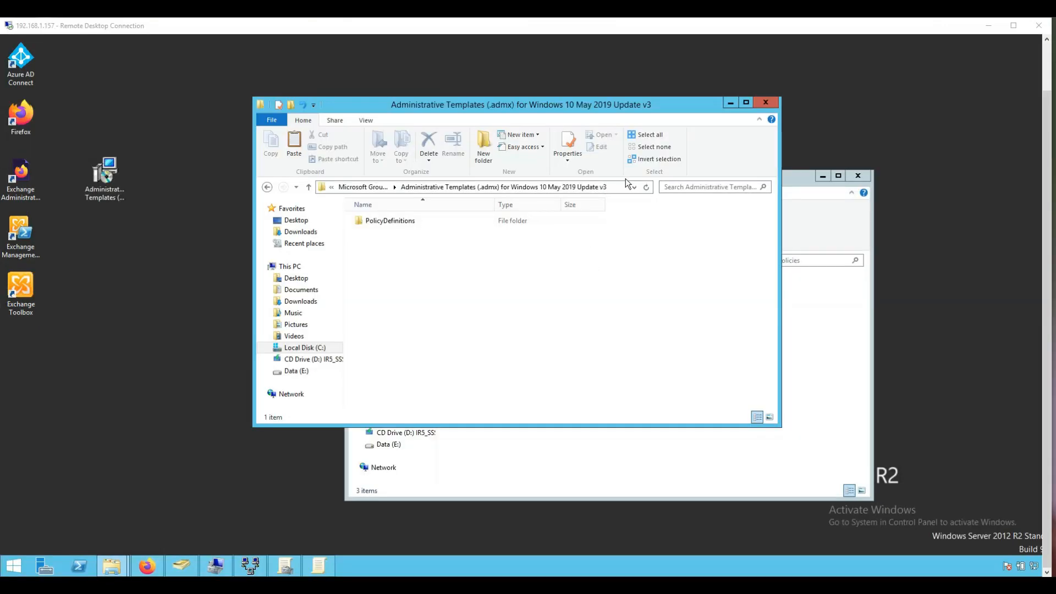
- Copy the PolicyDefinitions folder into the SYSVOL domain Policies folder
click(622, 186)
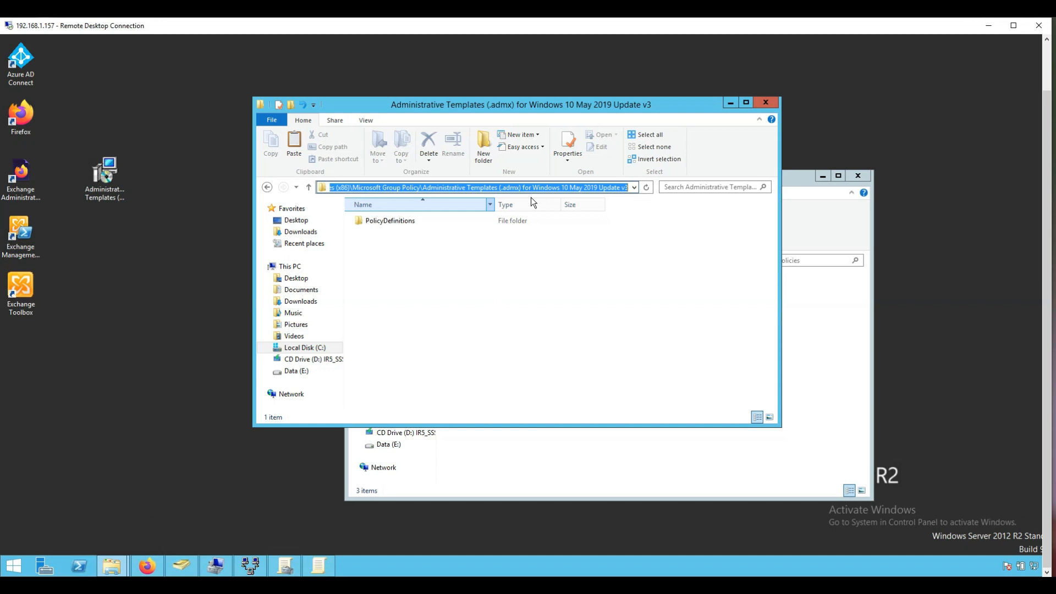
right_click(400, 220)
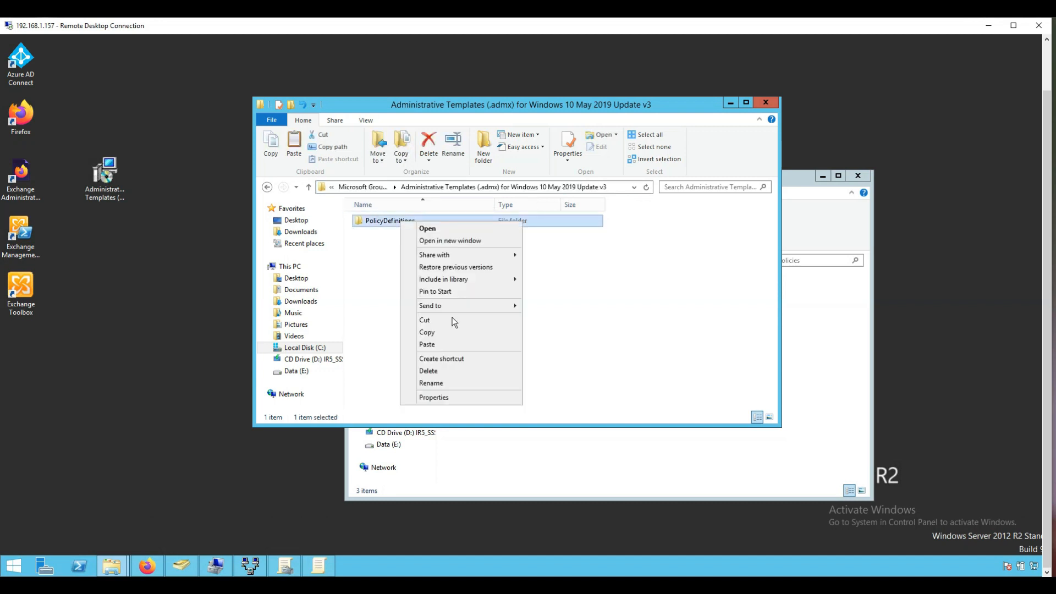
click(452, 332)
click(587, 463)
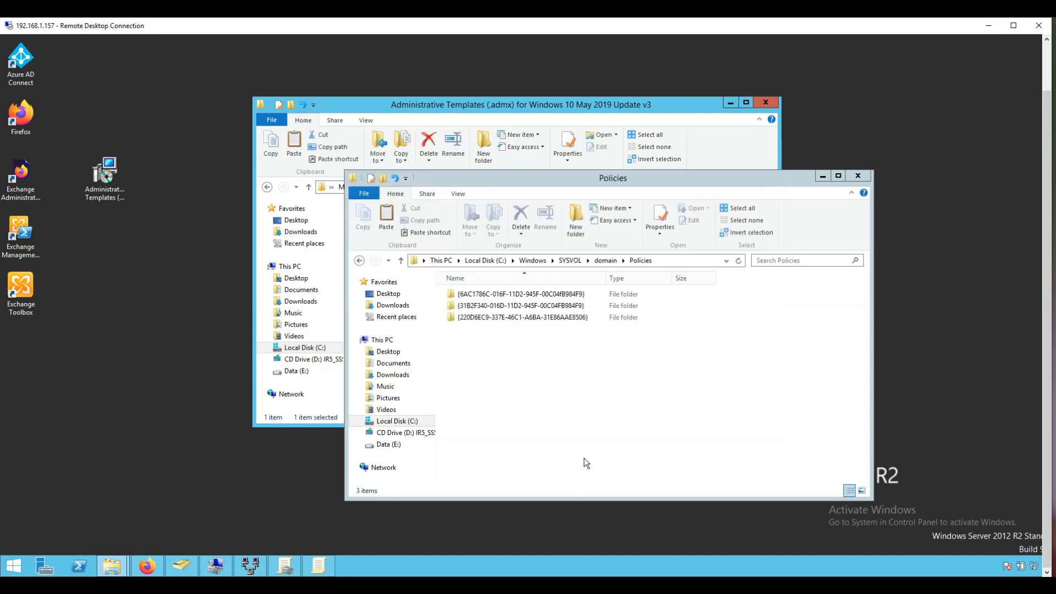
right_click(577, 364)
click(605, 436)
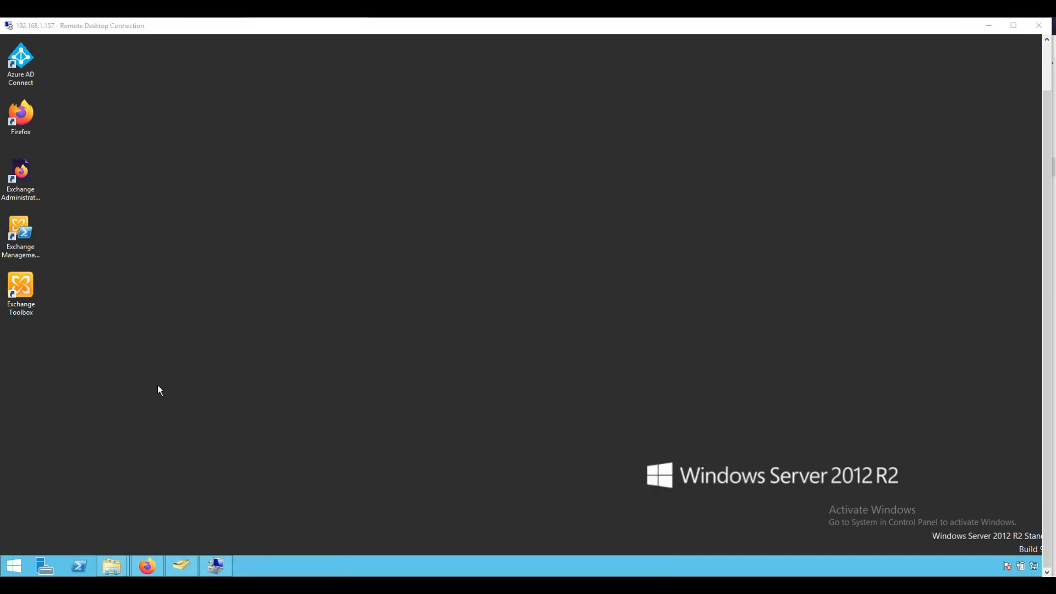
- Launch Group Policy Management from the Start screen's Apps list
click(16, 574)
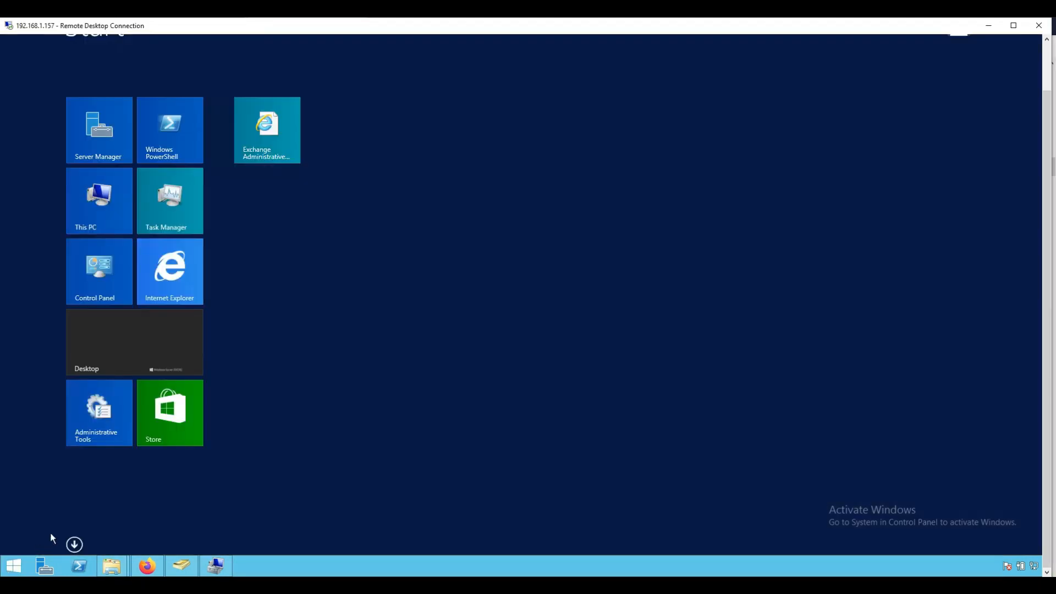
click(74, 544)
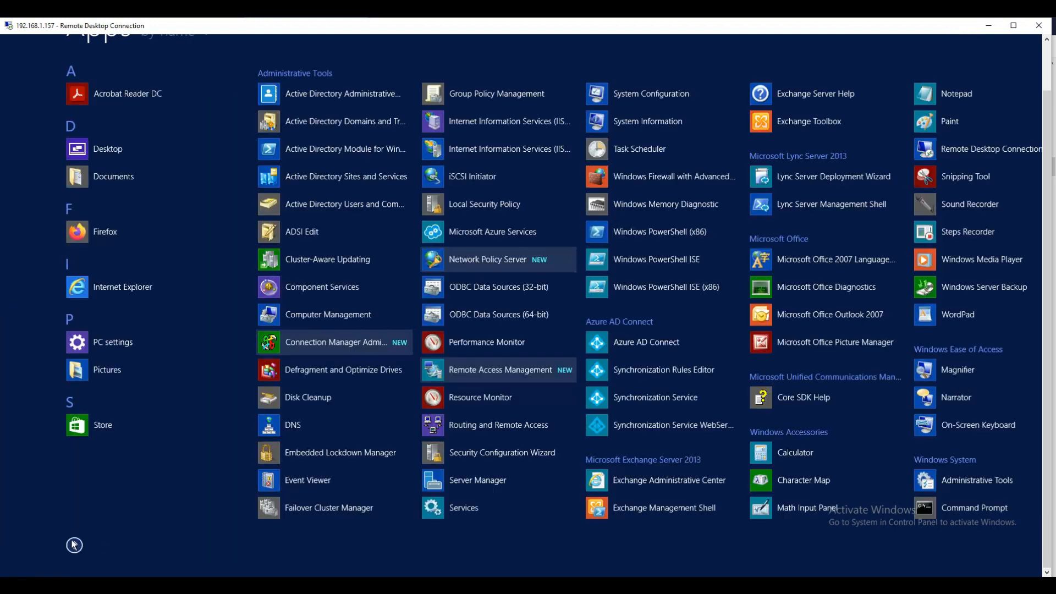
click(516, 97)
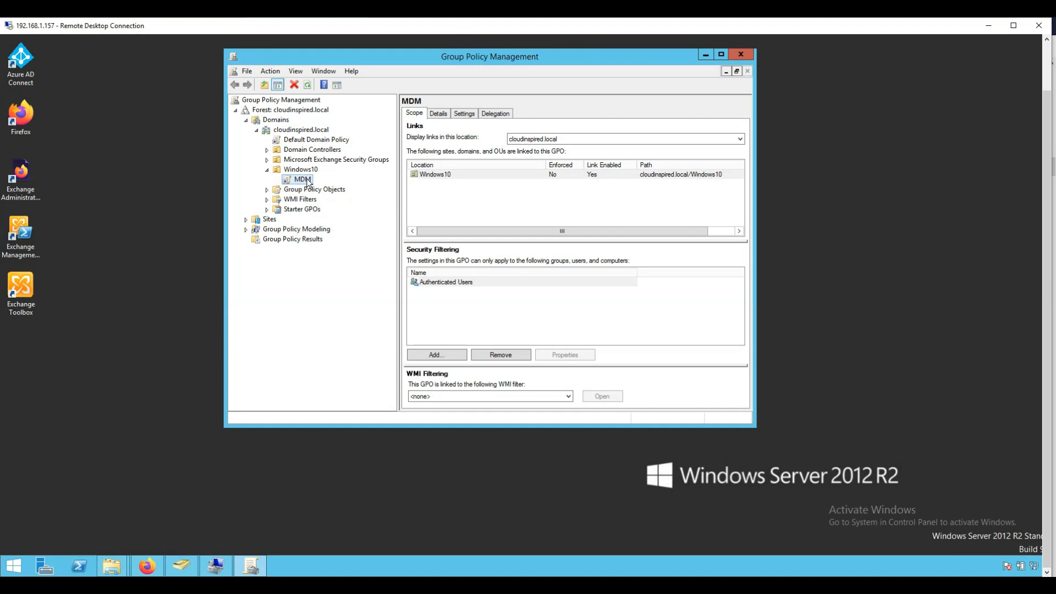
- Open the MDM GPO for editing and navigate to Administrative Templates > Windows Components > MDM
right_click(307, 180)
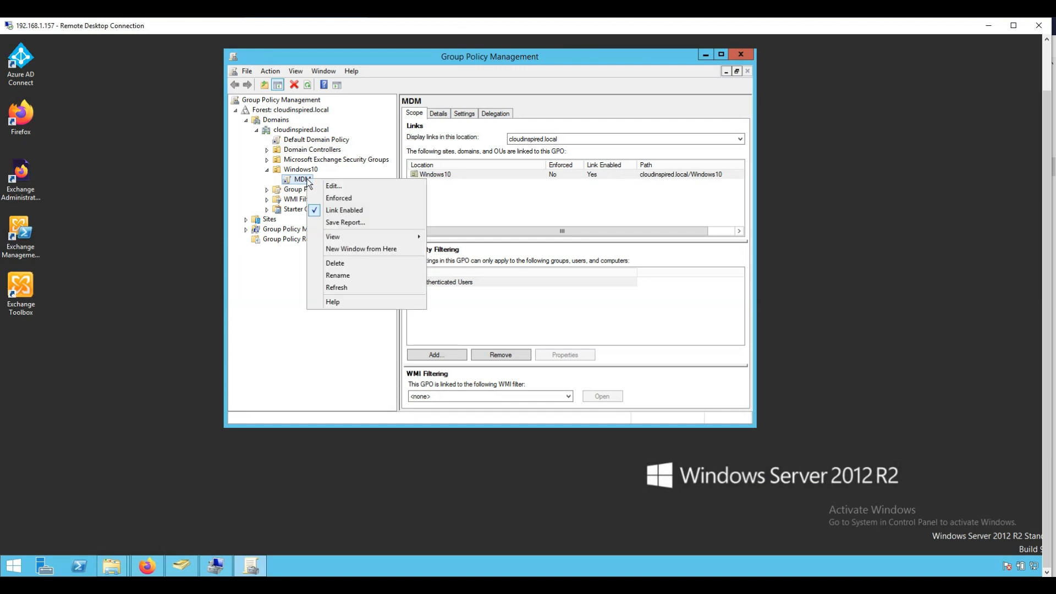
click(333, 186)
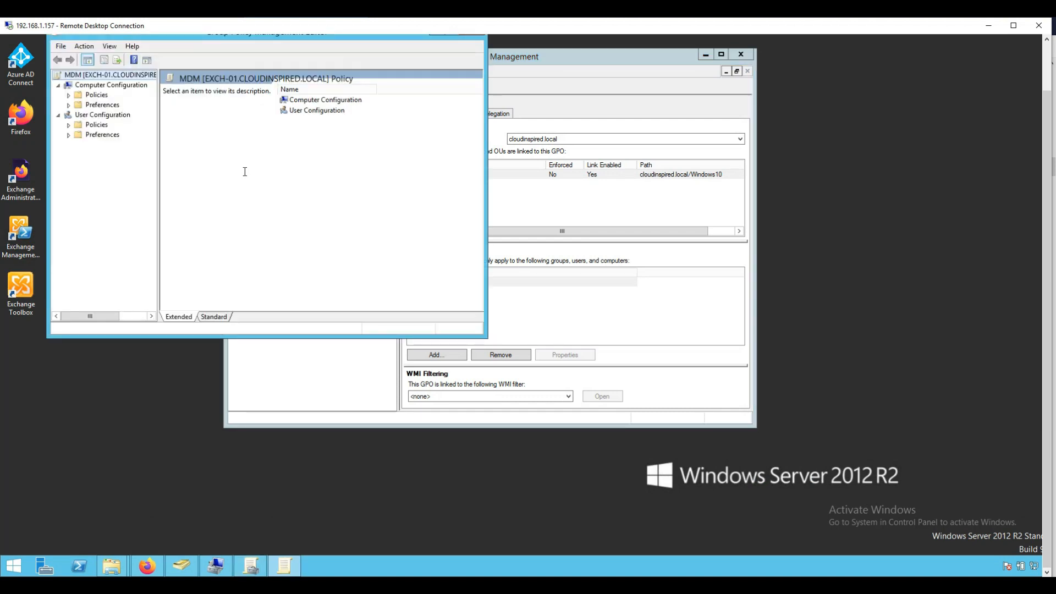
drag(200, 36, 230, 68)
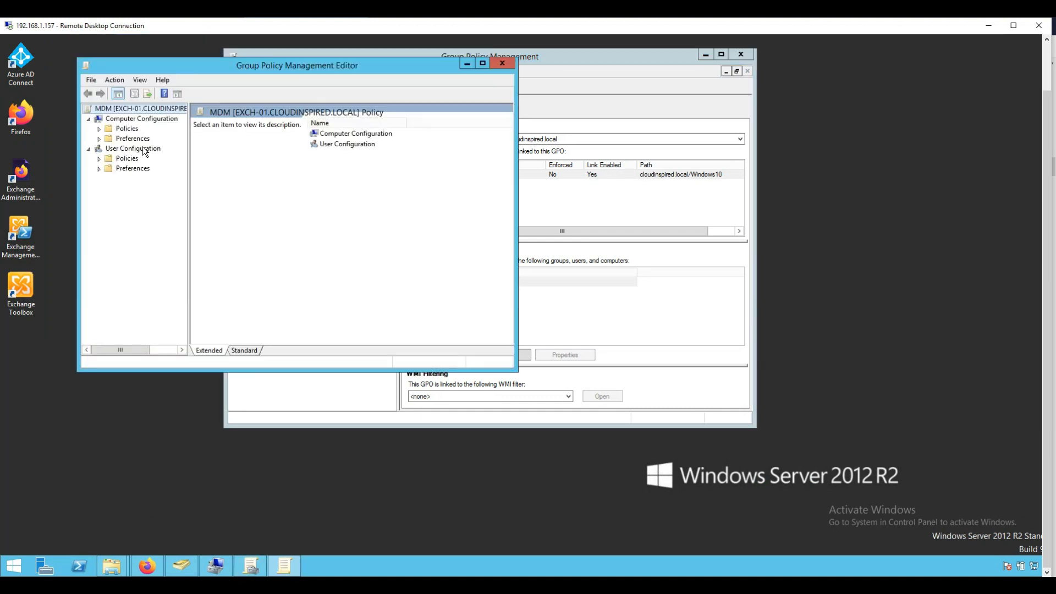
double_click(132, 130)
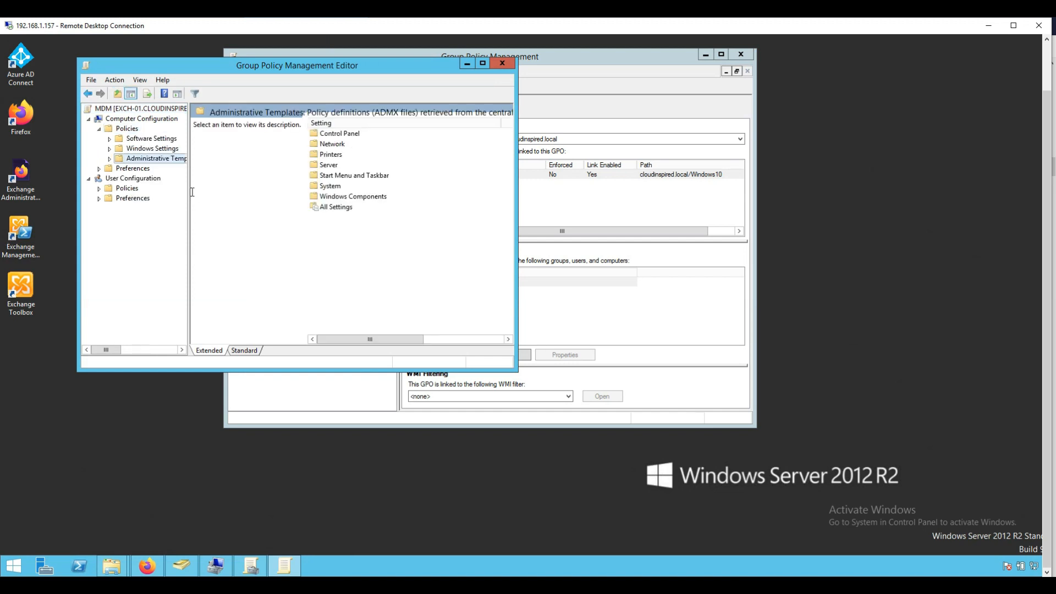
drag(256, 190, 256, 190)
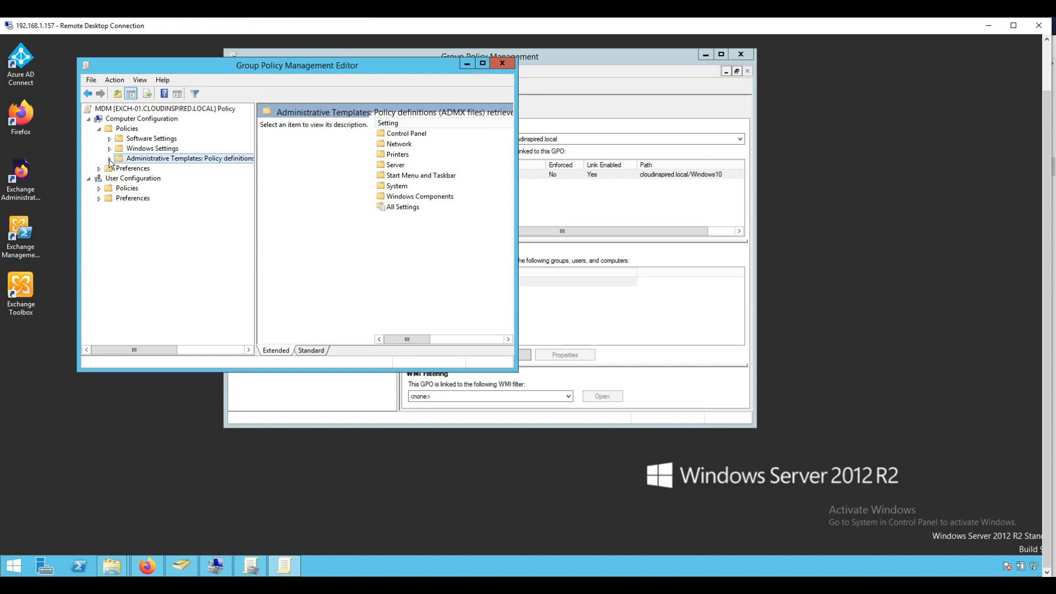
click(109, 159)
double_click(190, 227)
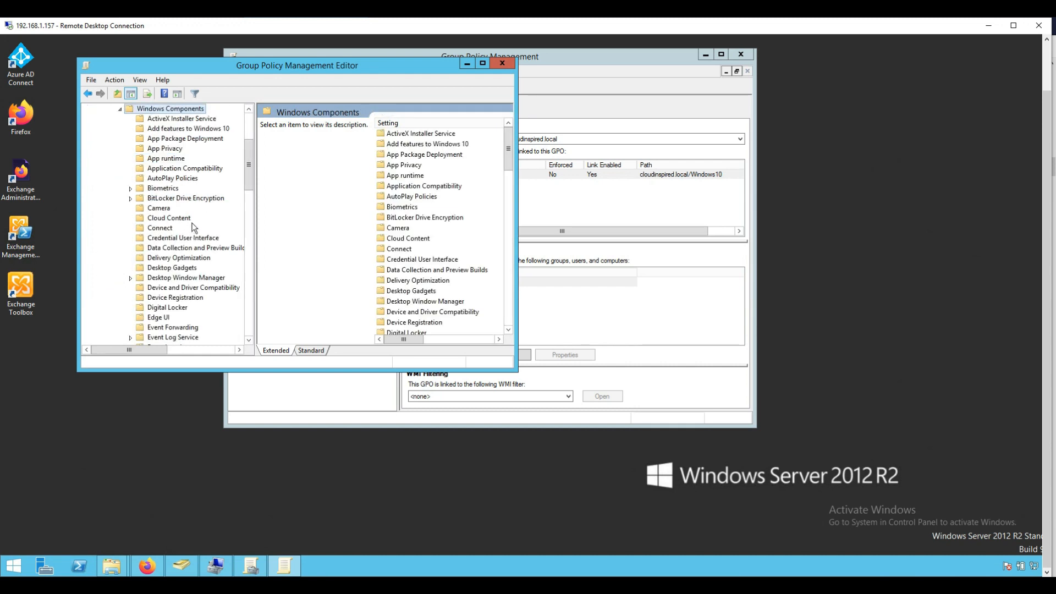
scroll(247, 186, down, 2)
drag(246, 187, 247, 216)
click(155, 238)
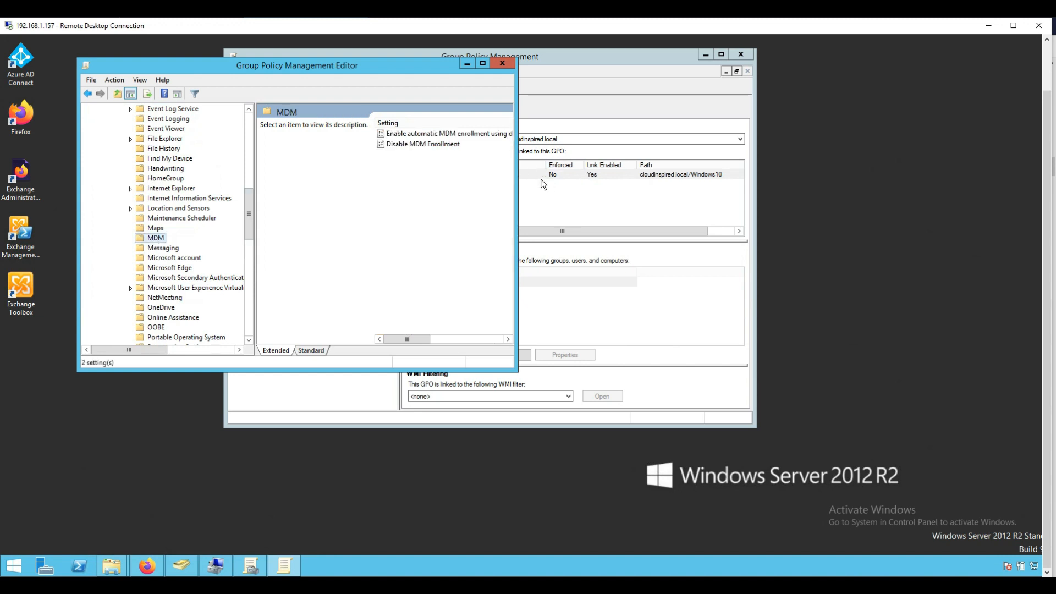
- Enable automatic MDM enrollment with default Azure AD credentials, close the editor and select the Windows10 OU
drag(516, 171, 814, 171)
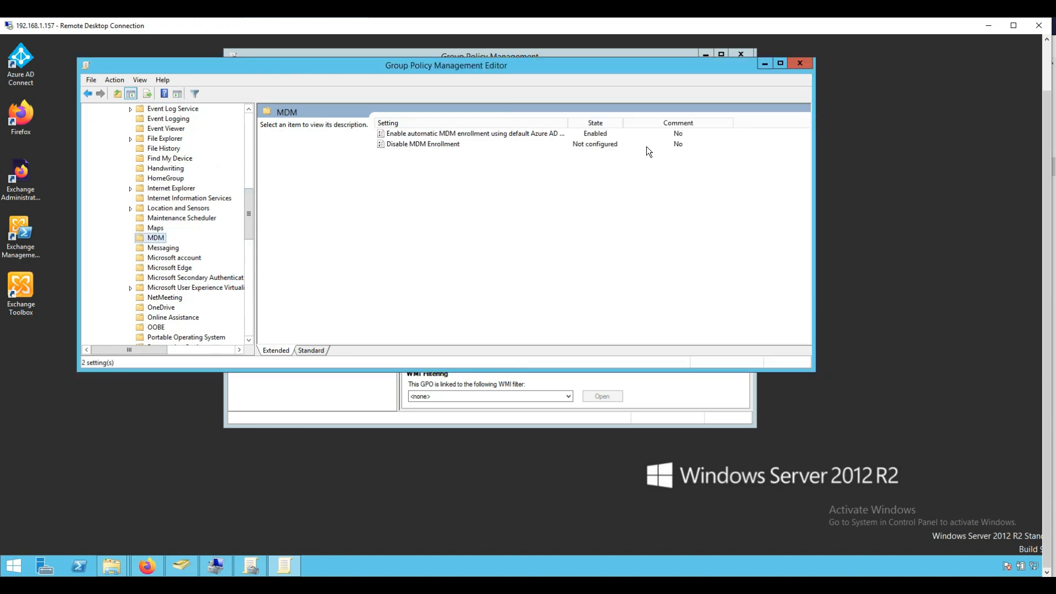
click(490, 125)
click(489, 125)
double_click(490, 132)
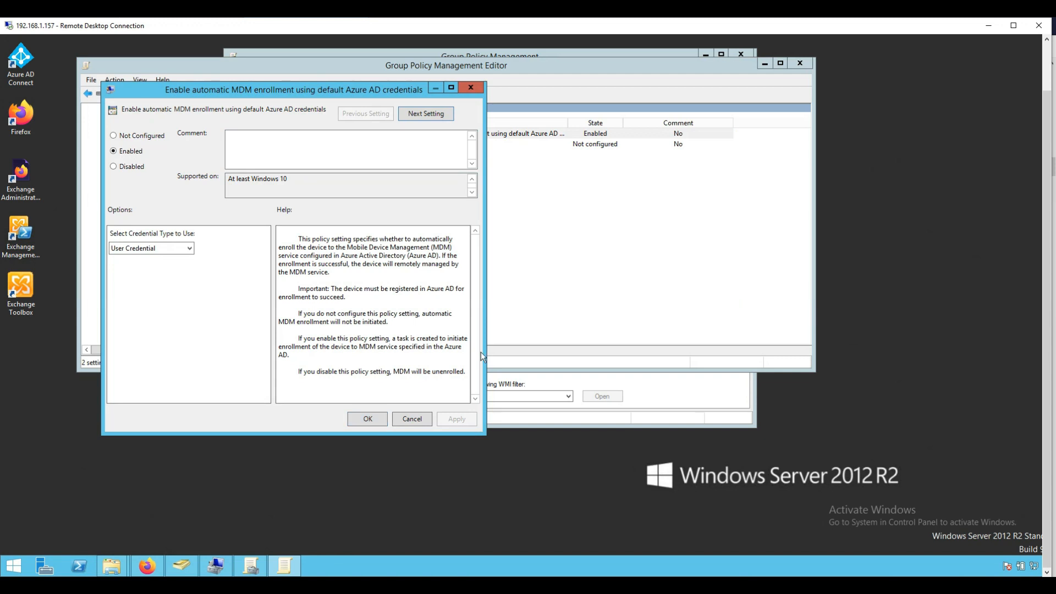
click(379, 420)
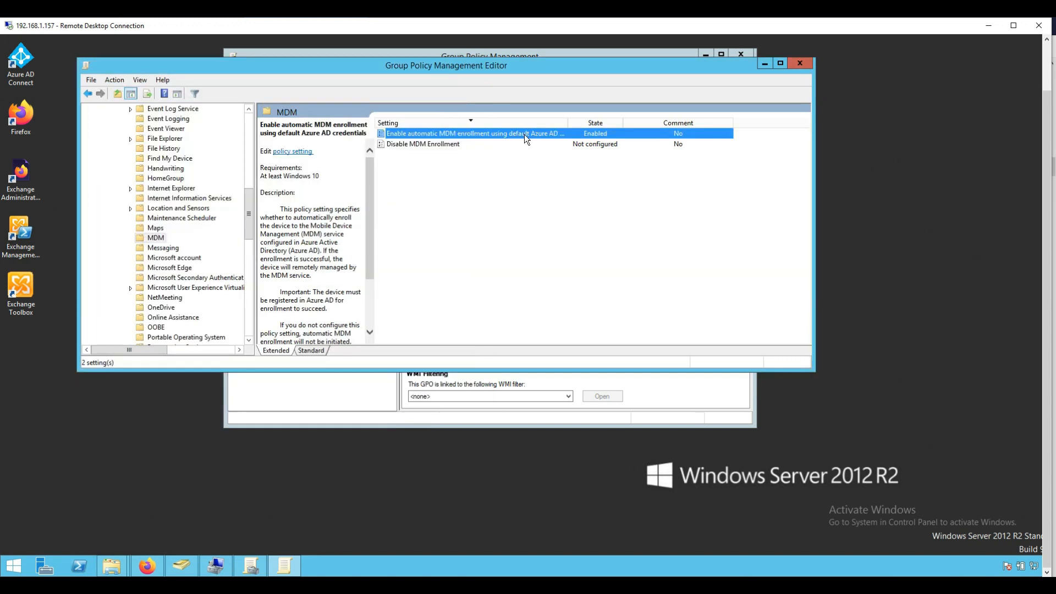
click(807, 68)
click(302, 170)
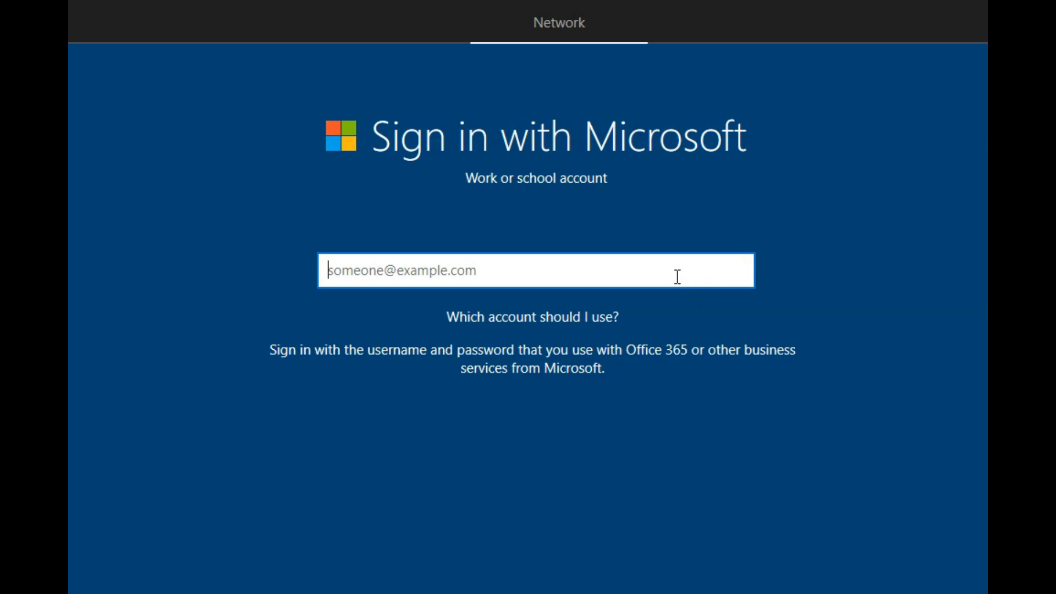
- Sign in at Sign in with Microsoft with the work account e-mail and its password
key(ctrl+v)
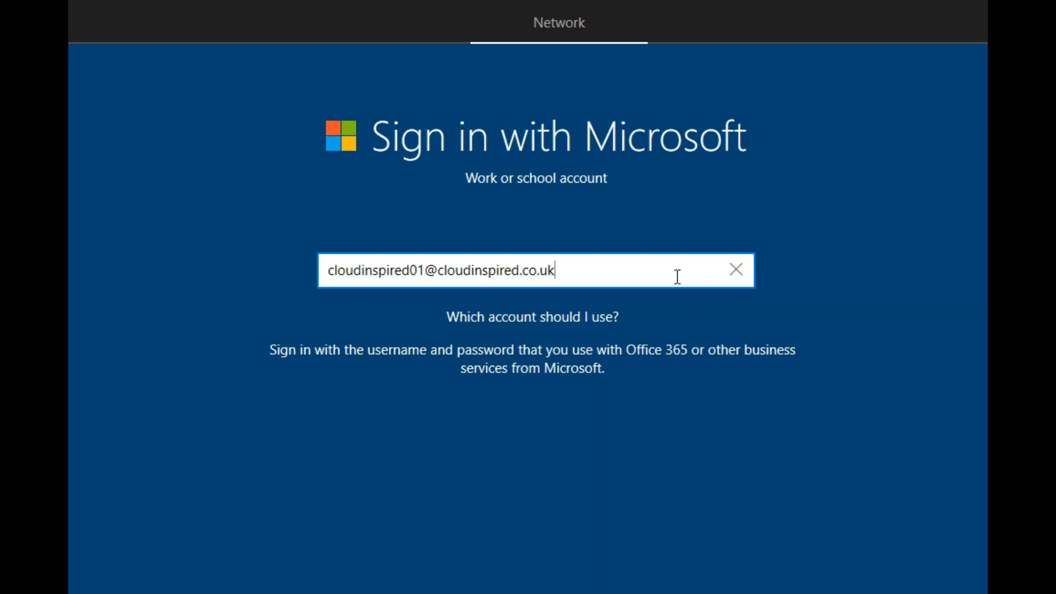
key(Return)
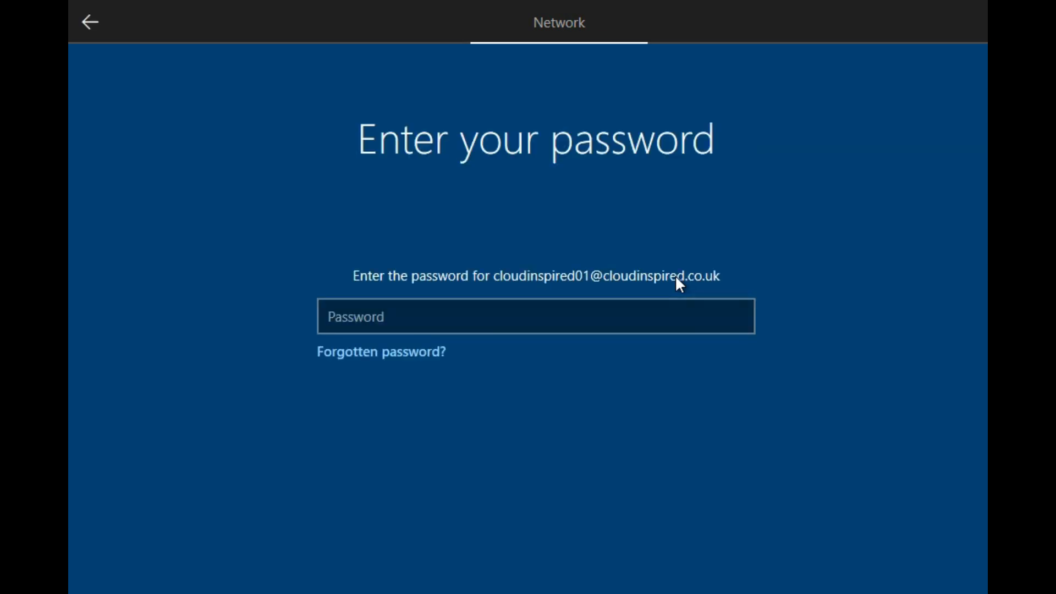
click(671, 316)
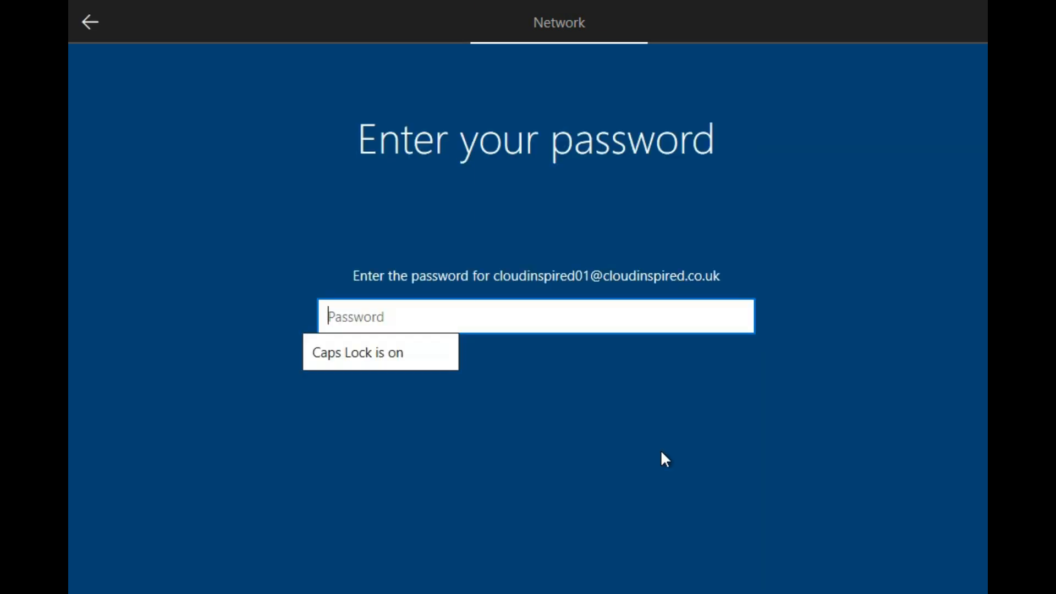
text(************)
key(Return)
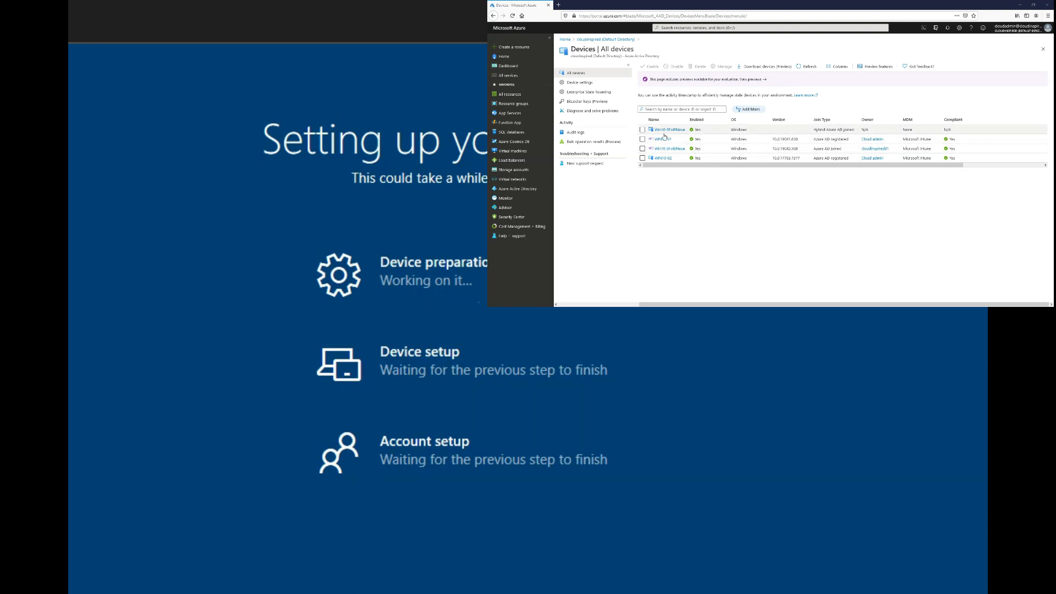
- Sign in to the CLOUDINSPIRED domain with the domain username and password so setup continues
click(816, 132)
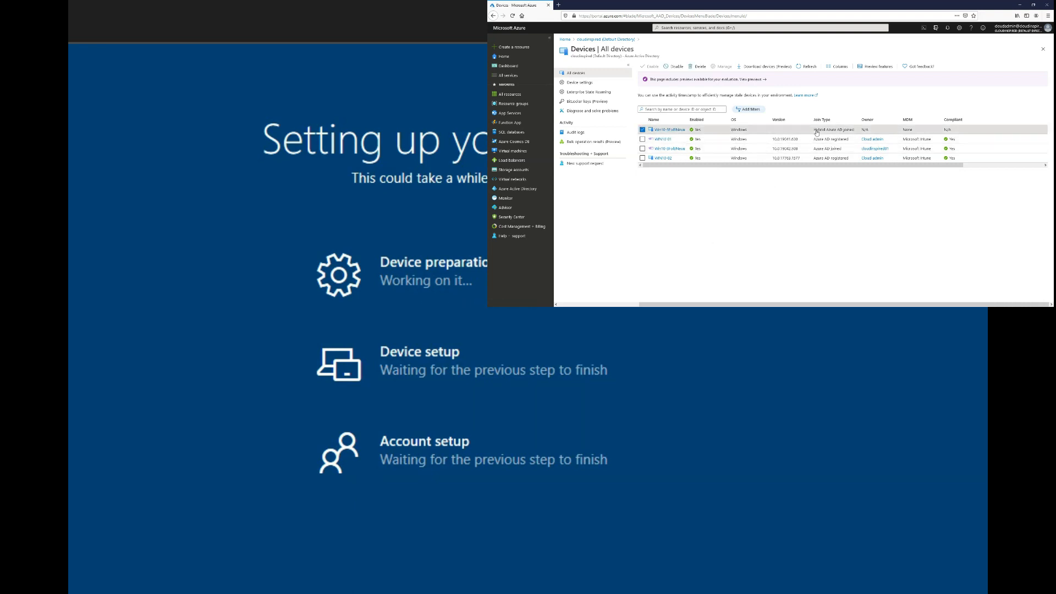
click(681, 131)
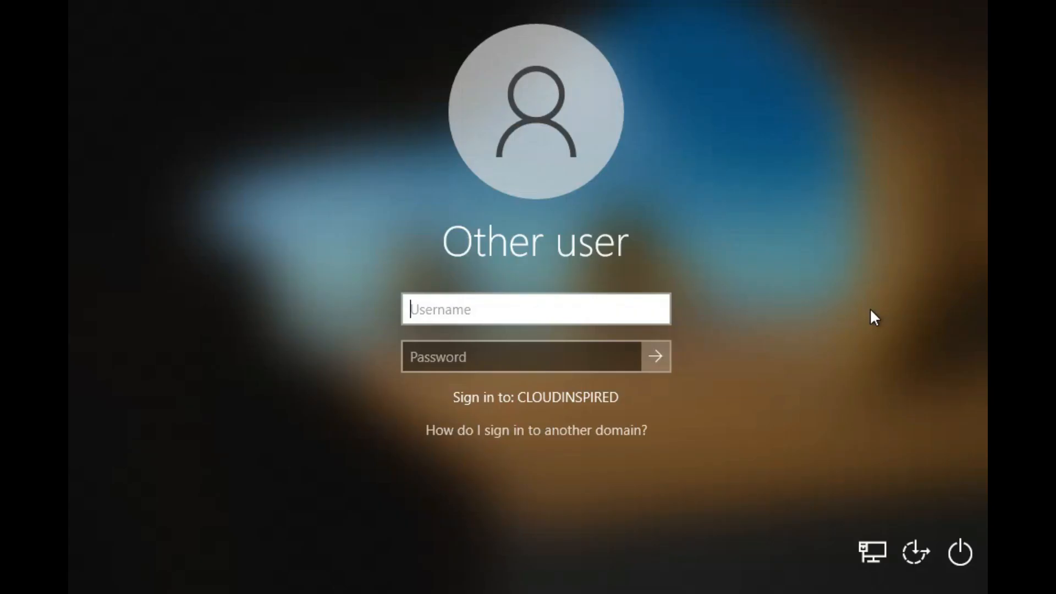
text(cloudinspired01)
key(Tab)
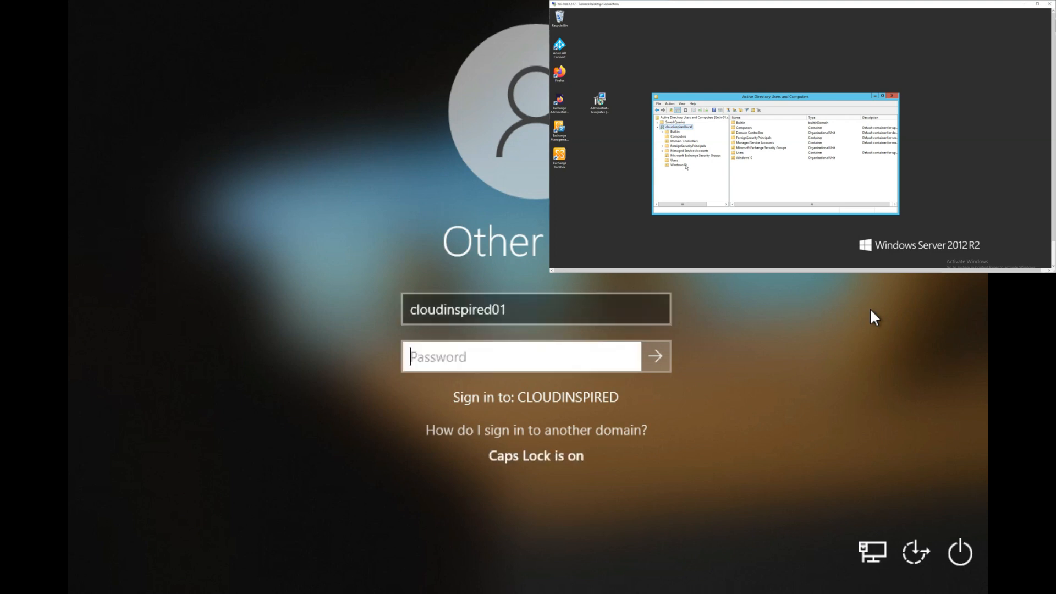
text(*************)
key(Return)
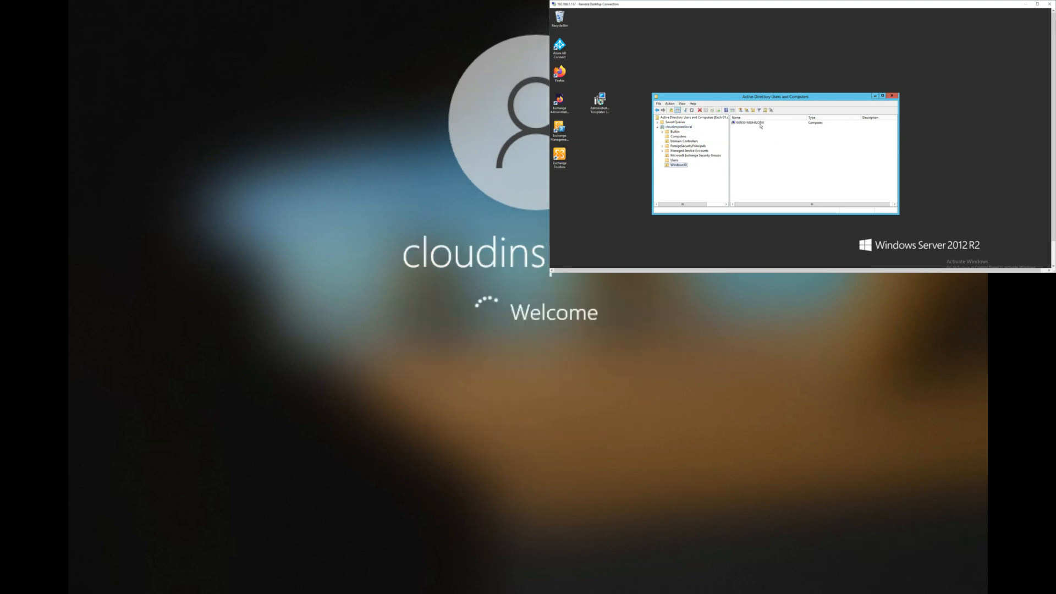
click(750, 157)
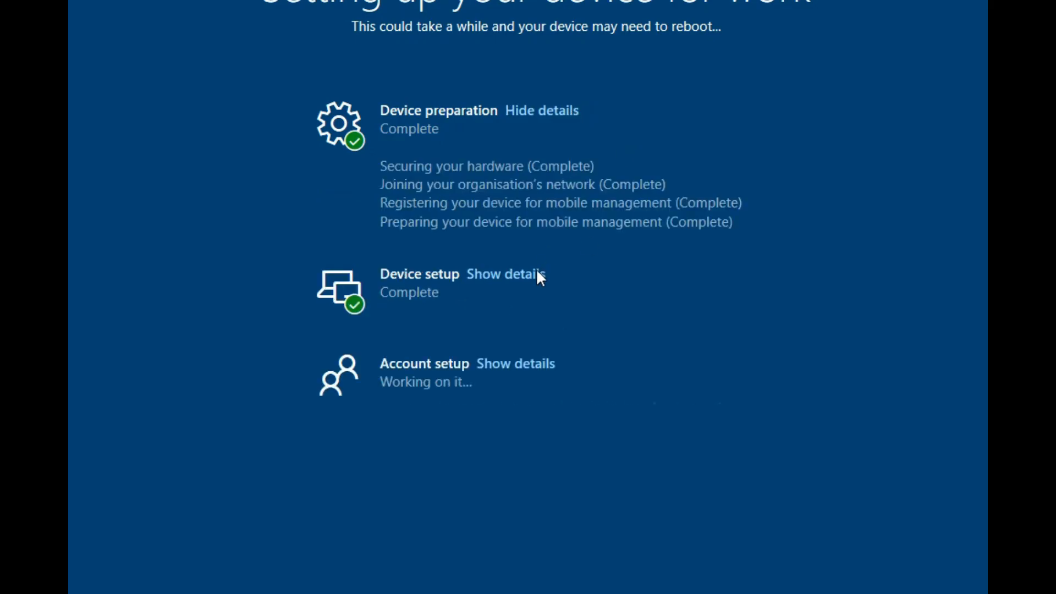
- Expand the Device setup and Account setup details in the OOBE progress page
click(538, 273)
scroll(577, 392, down, 1)
click(546, 427)
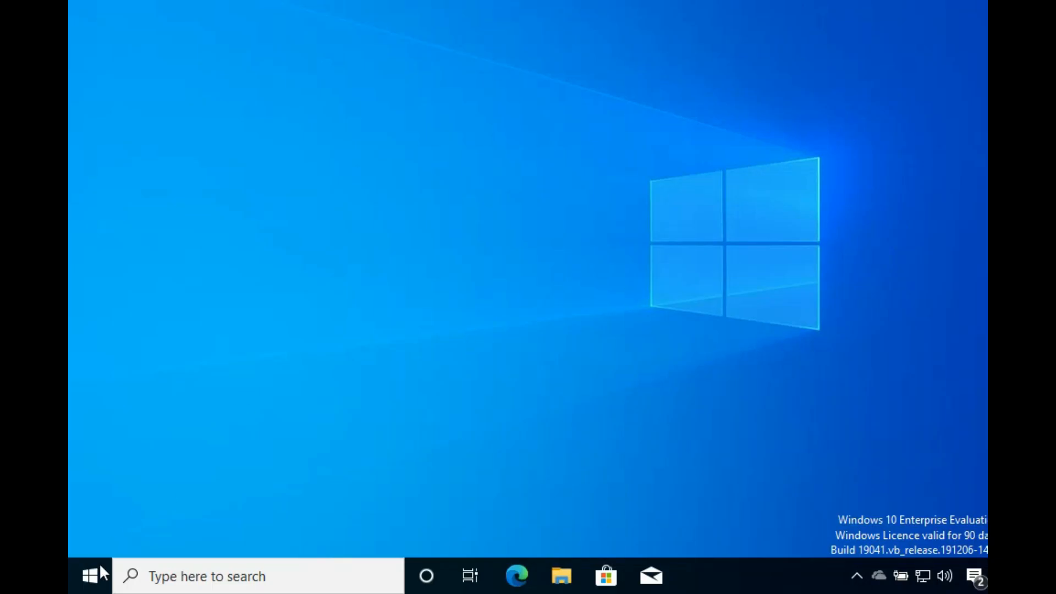
- In Settings > Accounts > Access work or school, view the CLOUDINSPIRED domain connection's management info
right_click(101, 569)
click(187, 395)
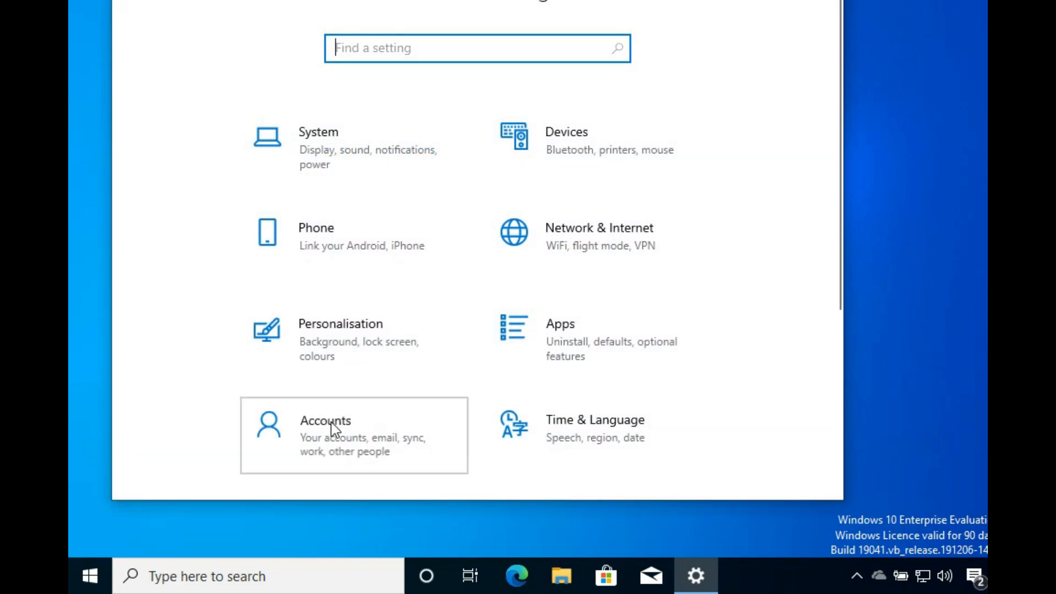
click(331, 422)
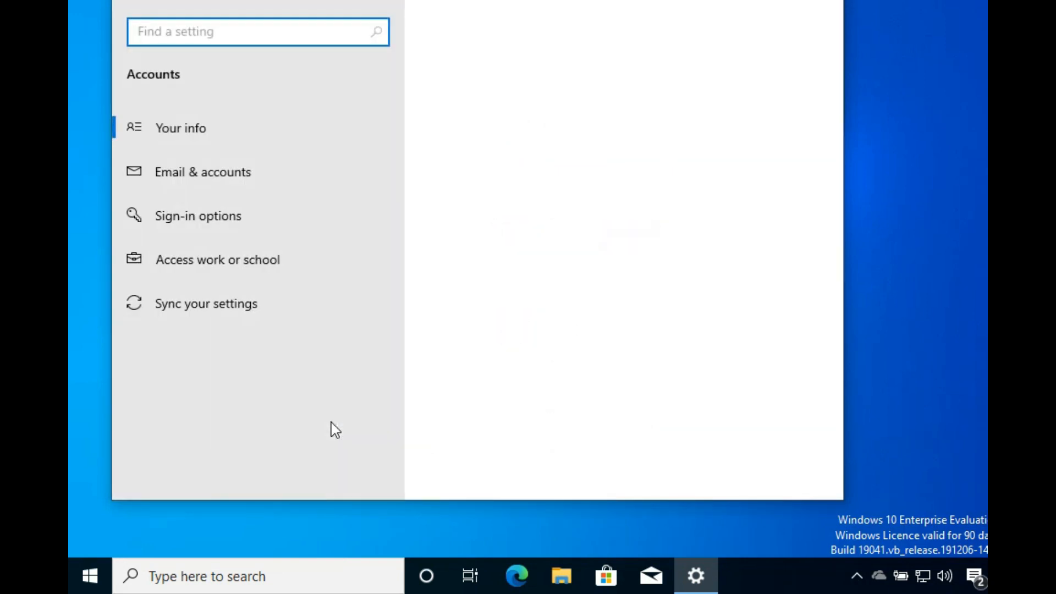
click(270, 273)
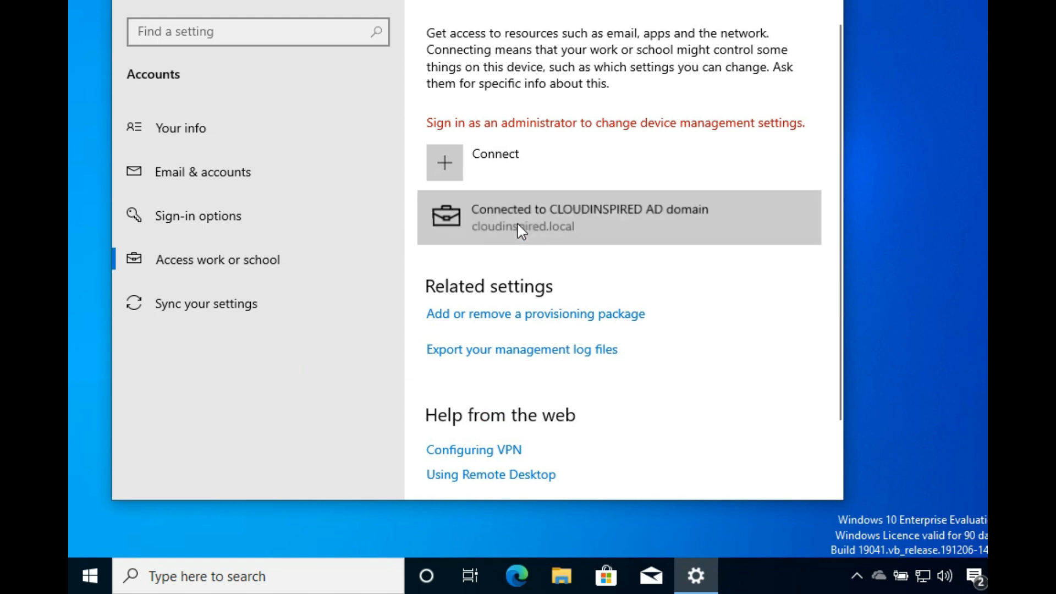
click(521, 231)
click(651, 279)
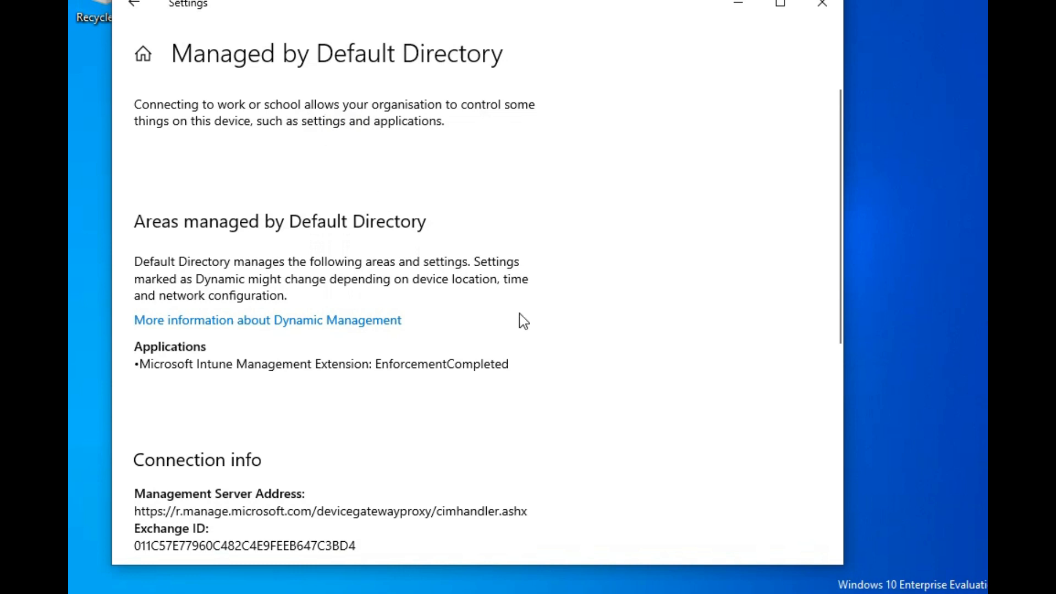
scroll(626, 311, down, 3)
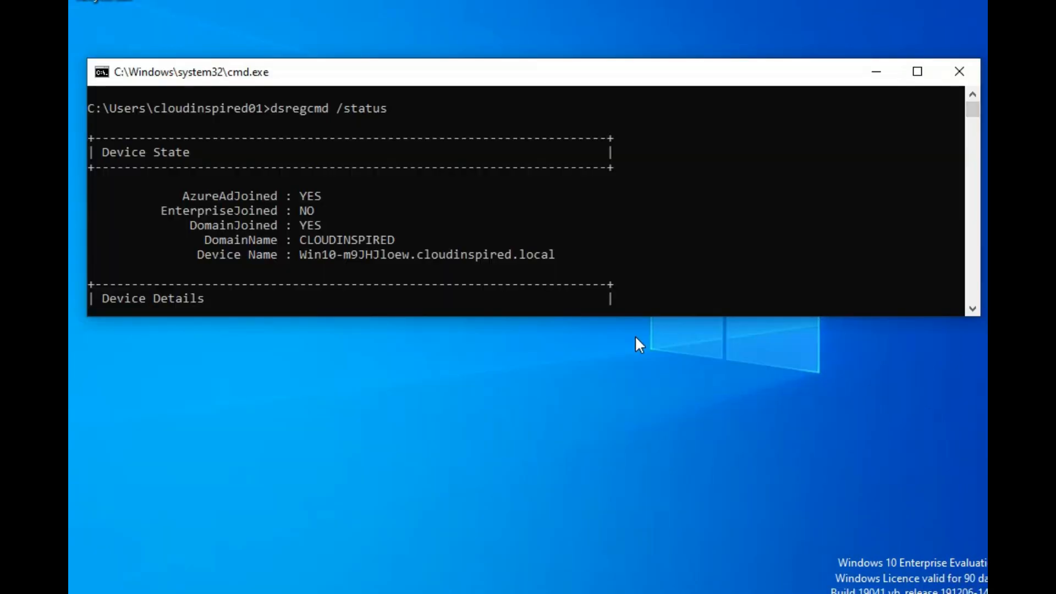
- Highlight the AzureAdJoined, DomainJoined and AzureAdPrt : YES lines in the dsregcmd /status output
drag(325, 196, 187, 198)
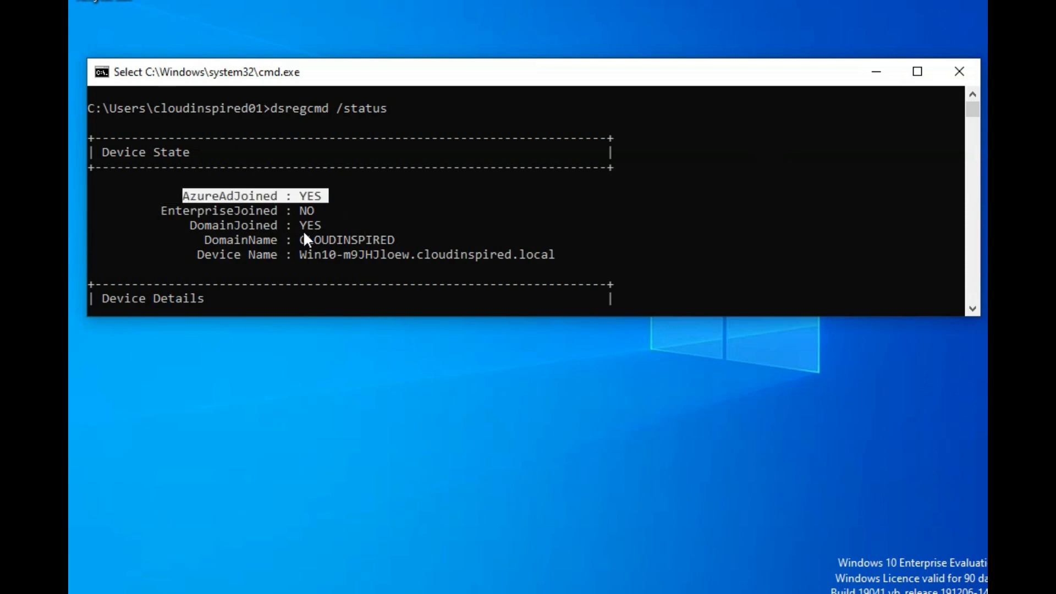
drag(326, 225, 190, 226)
click(338, 227)
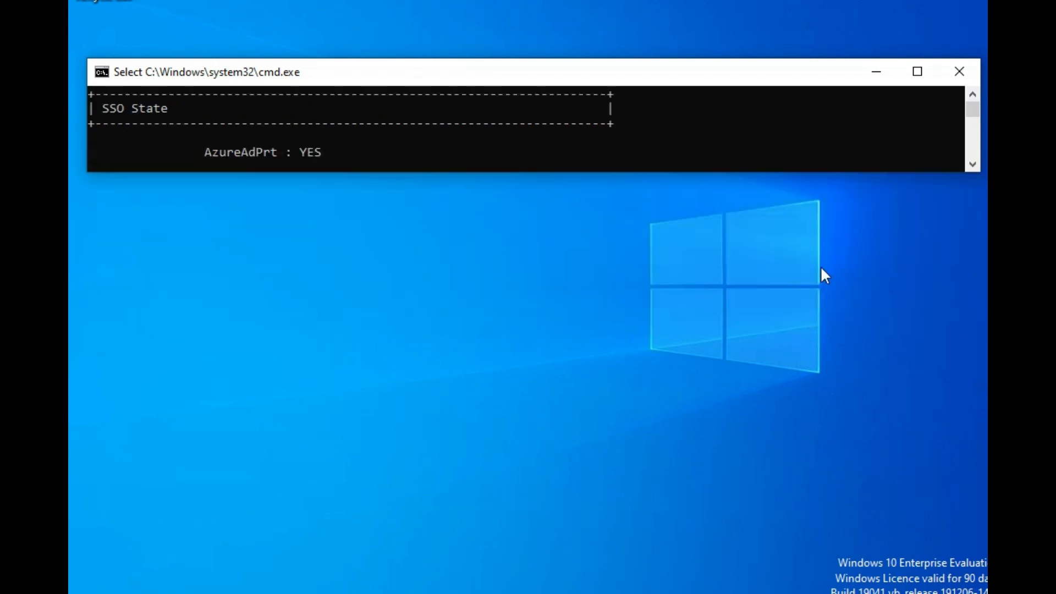
drag(345, 157, 229, 149)
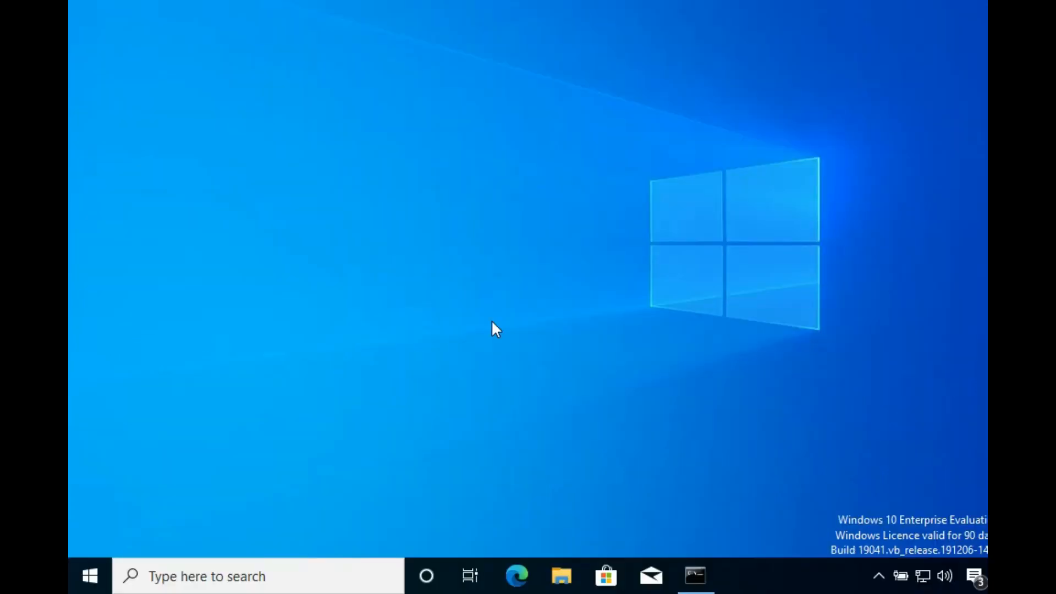
click(89, 576)
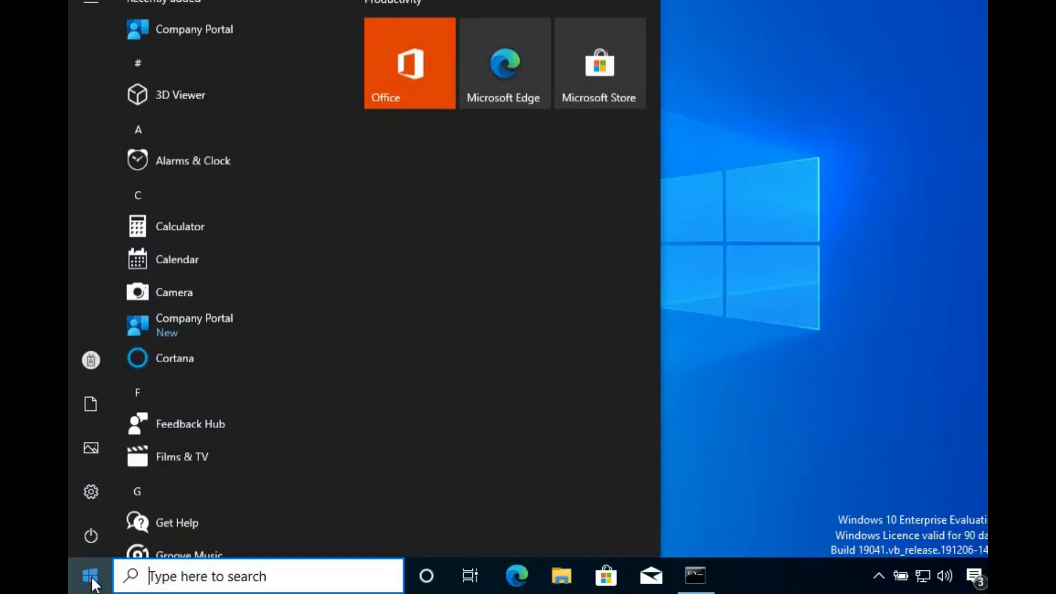
- Launch Company Portal, confirm Win10-m9JHJloew can access company resources, and view the empty Apps page
click(206, 28)
drag(735, 26, 686, 19)
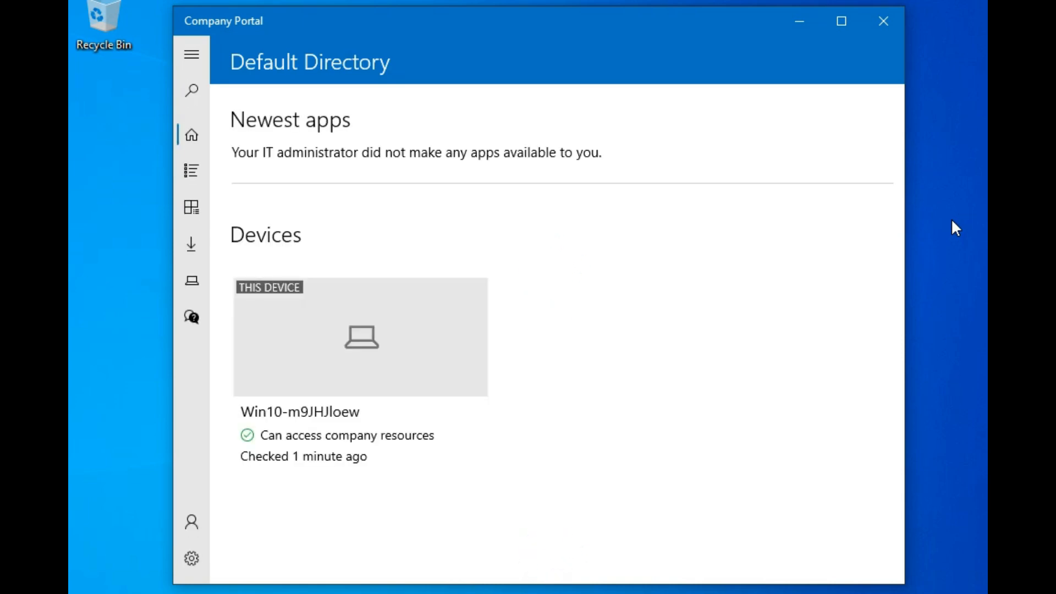
click(193, 166)
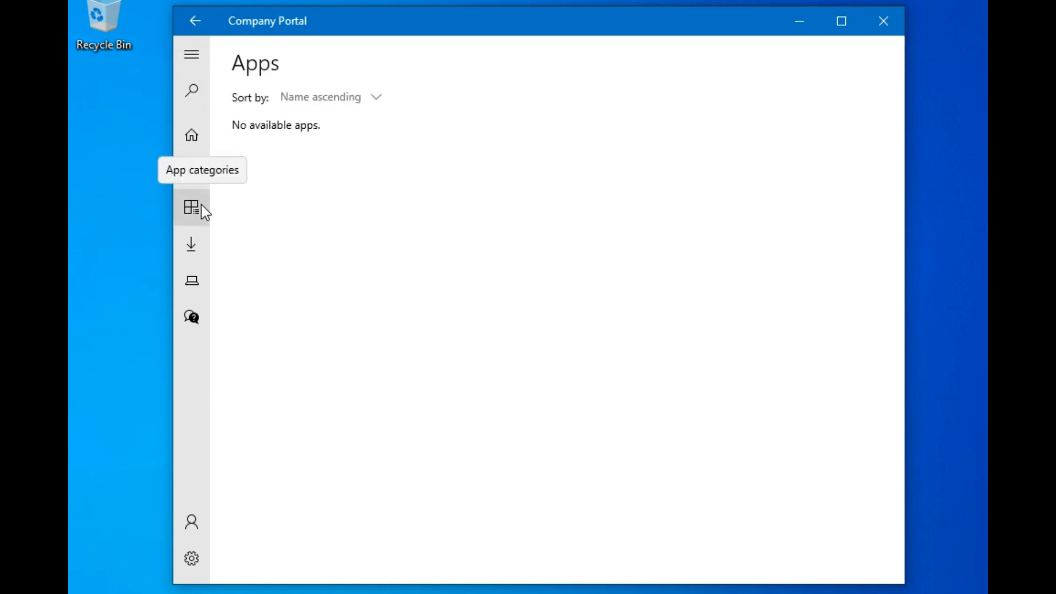